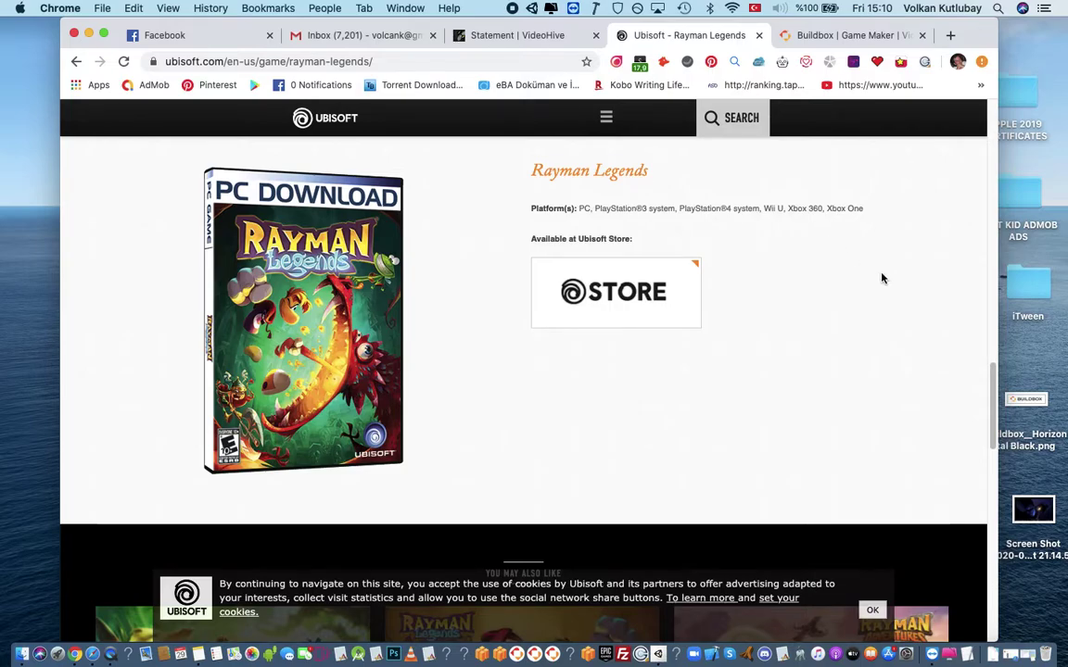
# - Look over the Rayman Legends page up to its main banner and shift the browser window slightly aside
pyautogui.scroll(15, 882, 278)
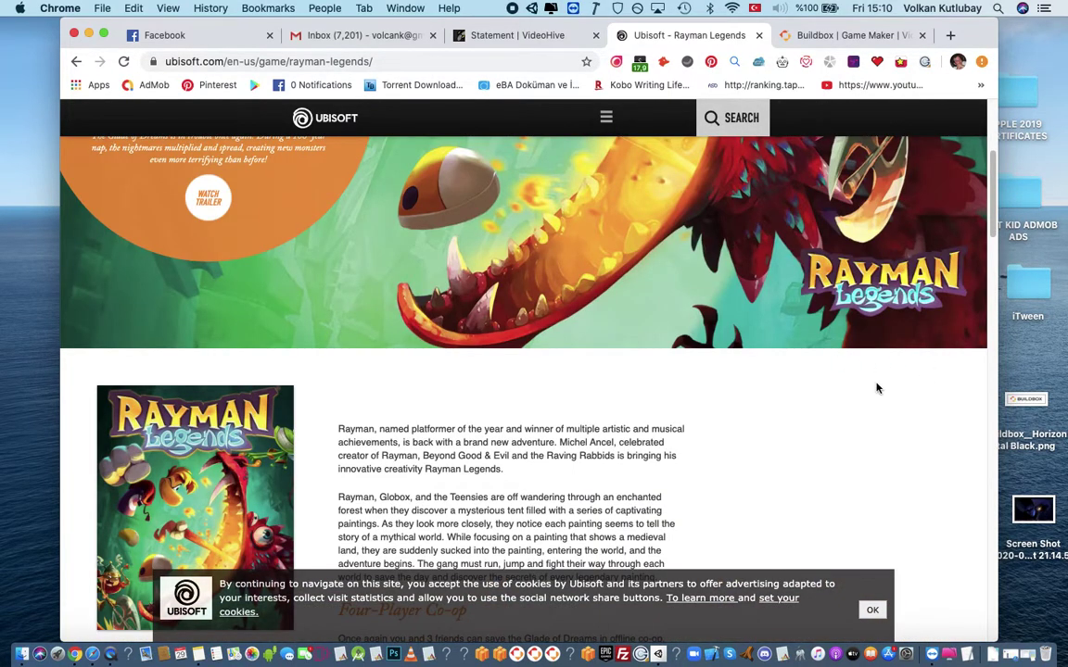
pyautogui.scroll(5, 877, 387)
pyautogui.moveTo(986, 35); pyautogui.dragTo(977, 35)
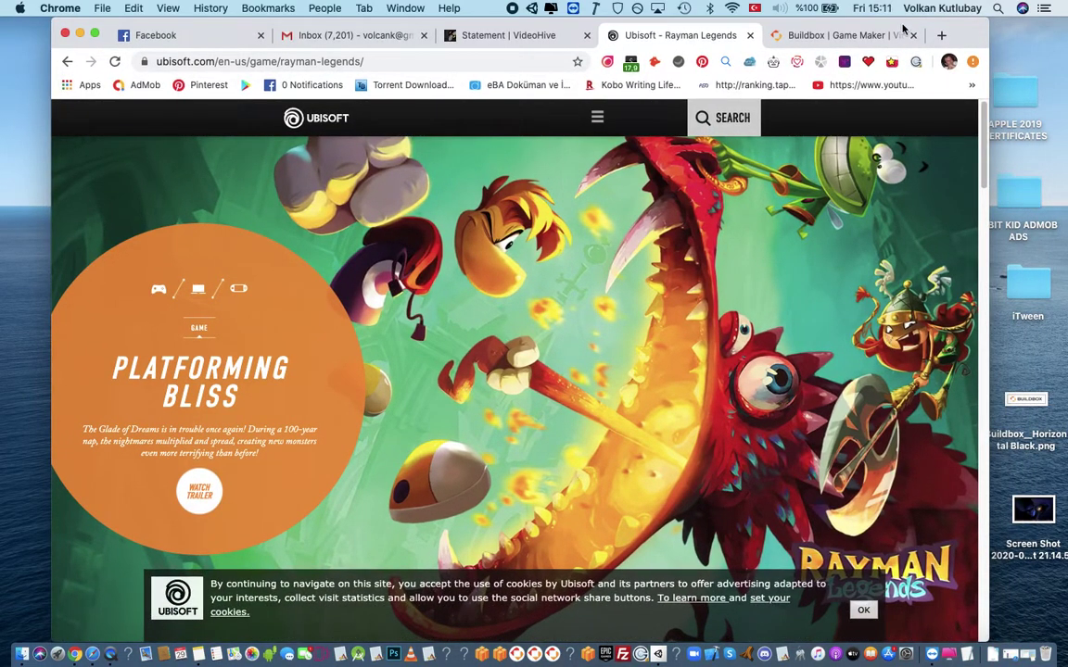
pyautogui.moveTo(955, 37); pyautogui.dragTo(945, 37)
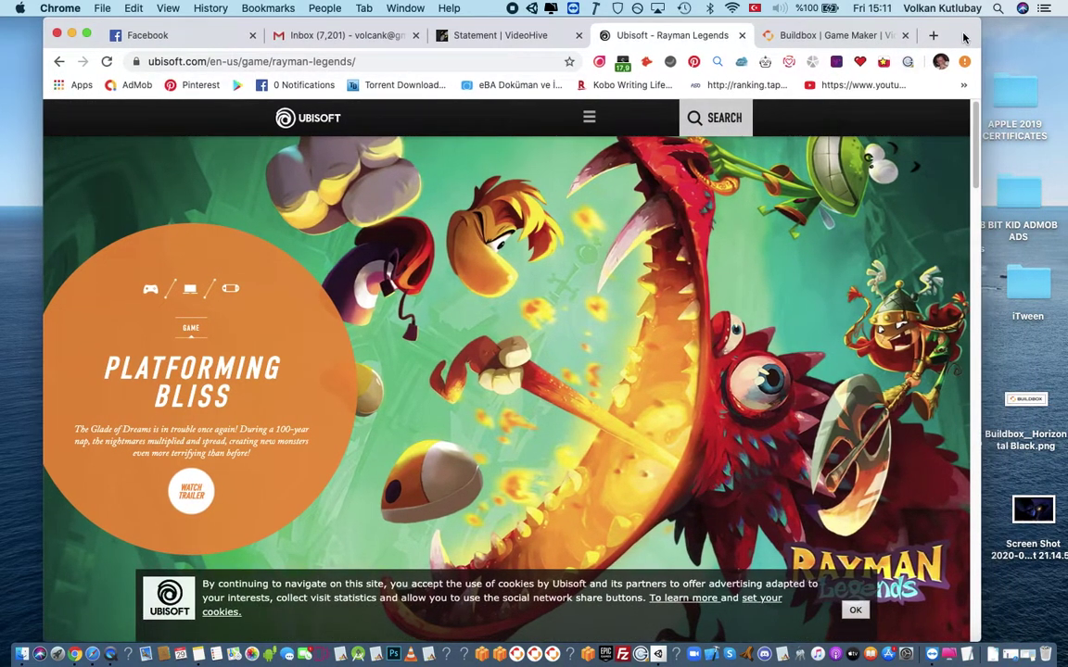
# - Switch to the Buildbox home page and read its headline about free no-code mobile game development, highlighting "For Free."
pyautogui.click(834, 35)
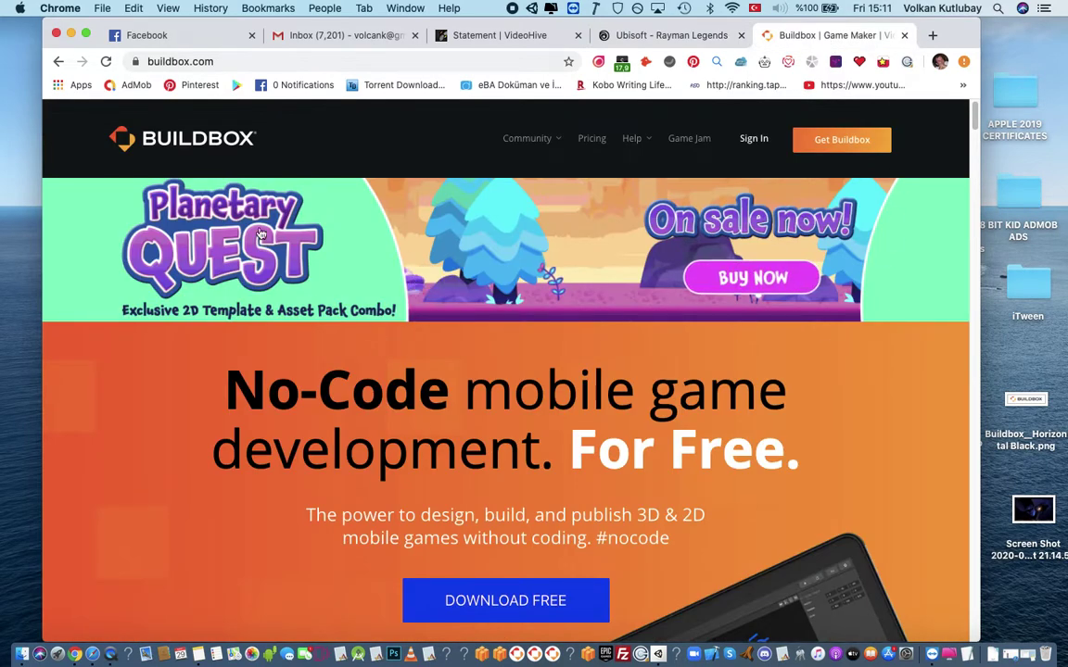
pyautogui.scroll(-3, 803, 333)
pyautogui.scroll(-3, 697, 324)
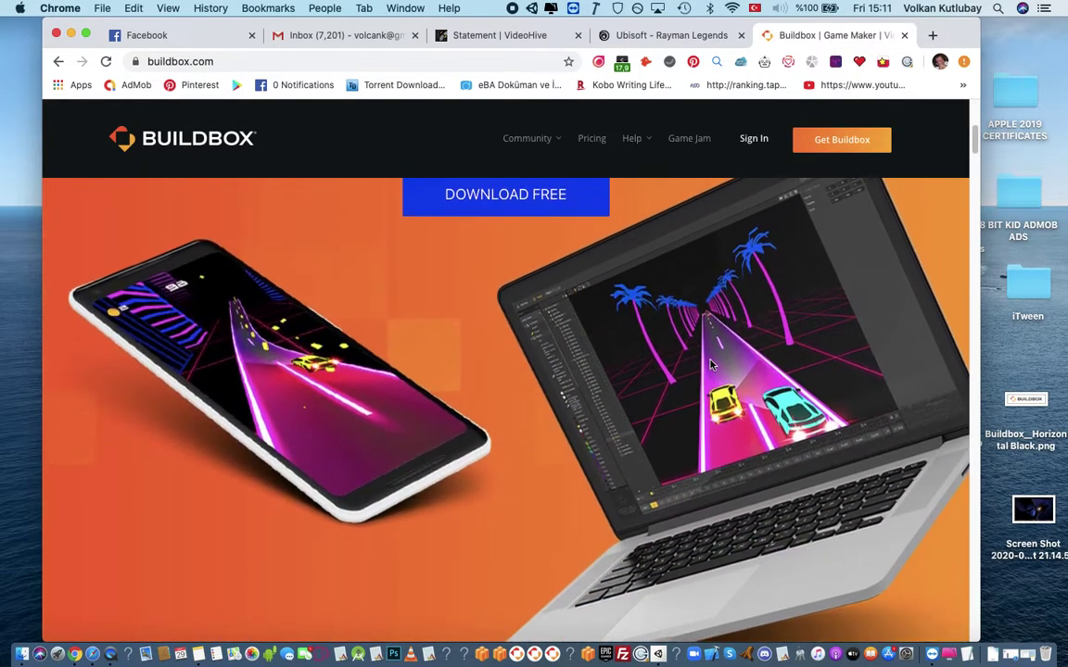
pyautogui.scroll(3, 654, 323)
pyautogui.scroll(-2, 607, 380)
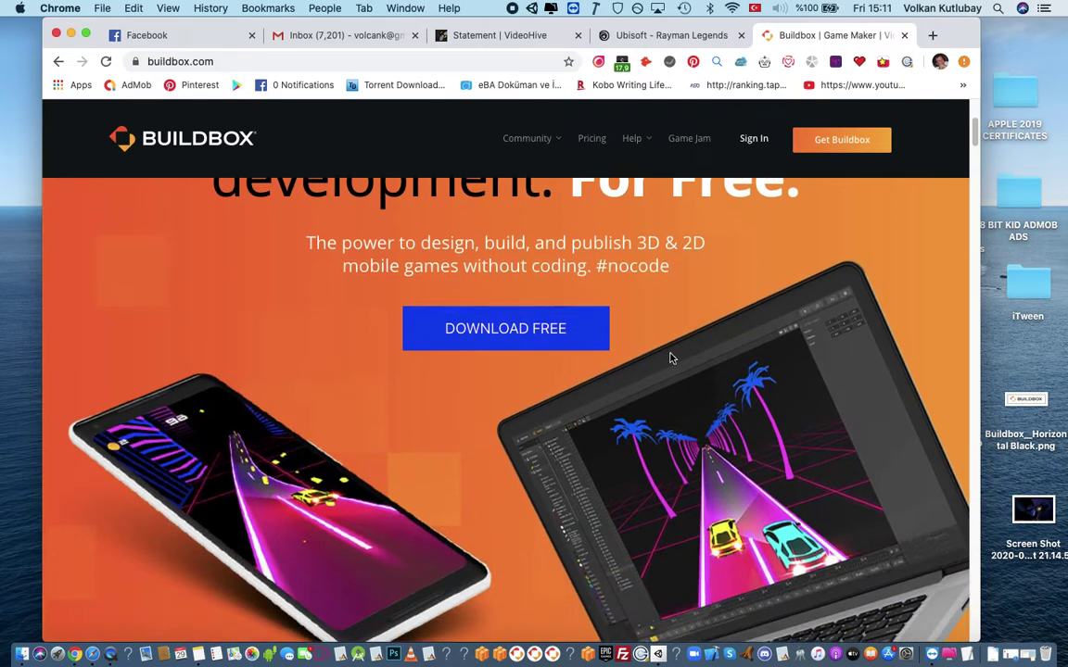
pyautogui.scroll(3, 386, 264)
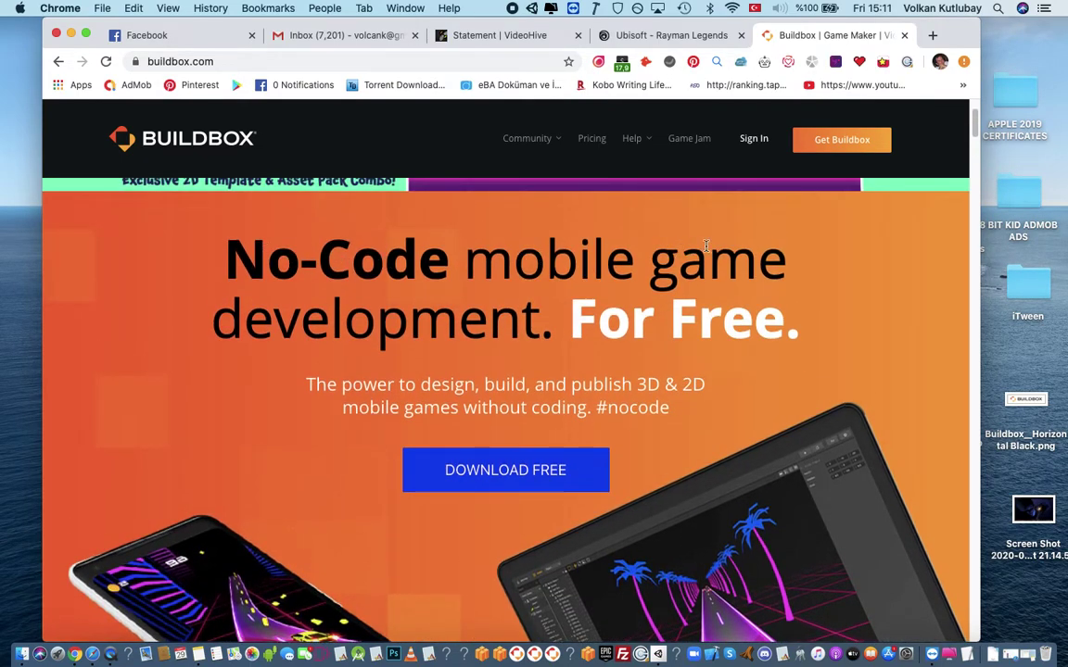
pyautogui.moveTo(576, 318); pyautogui.dragTo(830, 326)
pyautogui.click(732, 320)
pyautogui.scroll(-5, 615, 310)
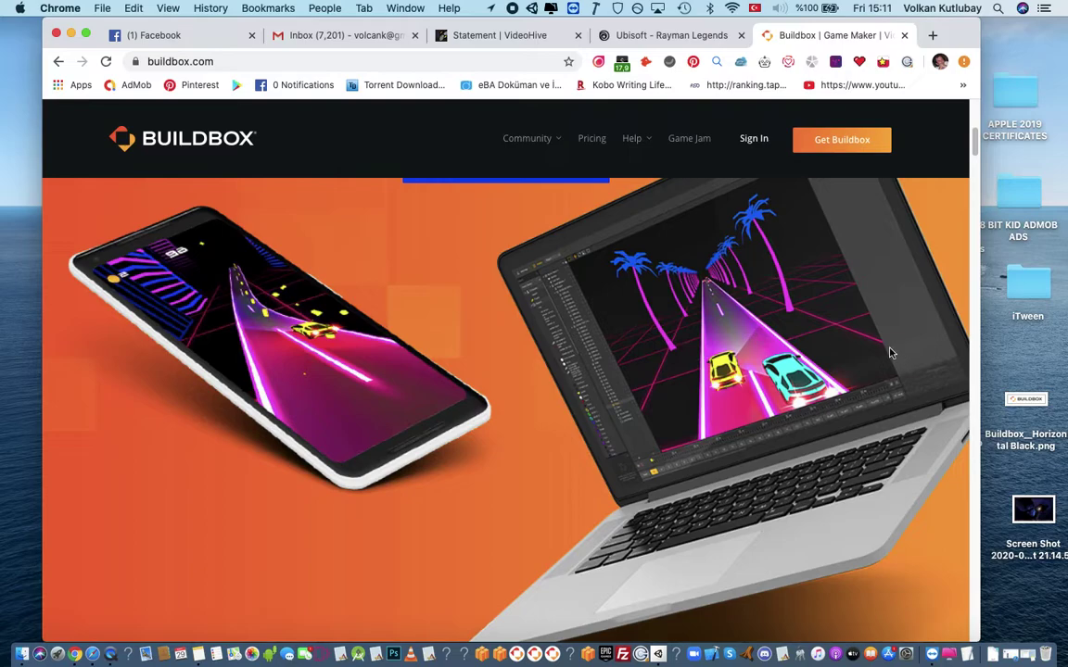
# - Look through the Buildbox home page from the phone and laptop illustration down to the Our Vision section
pyautogui.scroll(-2, 520, 340)
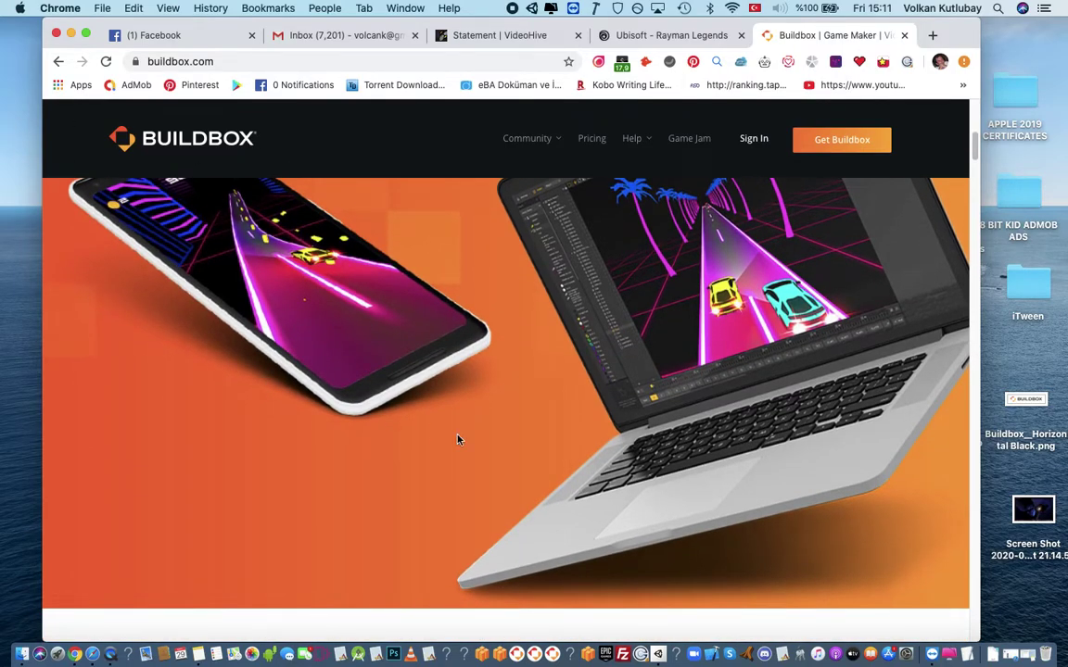
pyautogui.scroll(-3, 457, 439)
pyautogui.scroll(5, 649, 306)
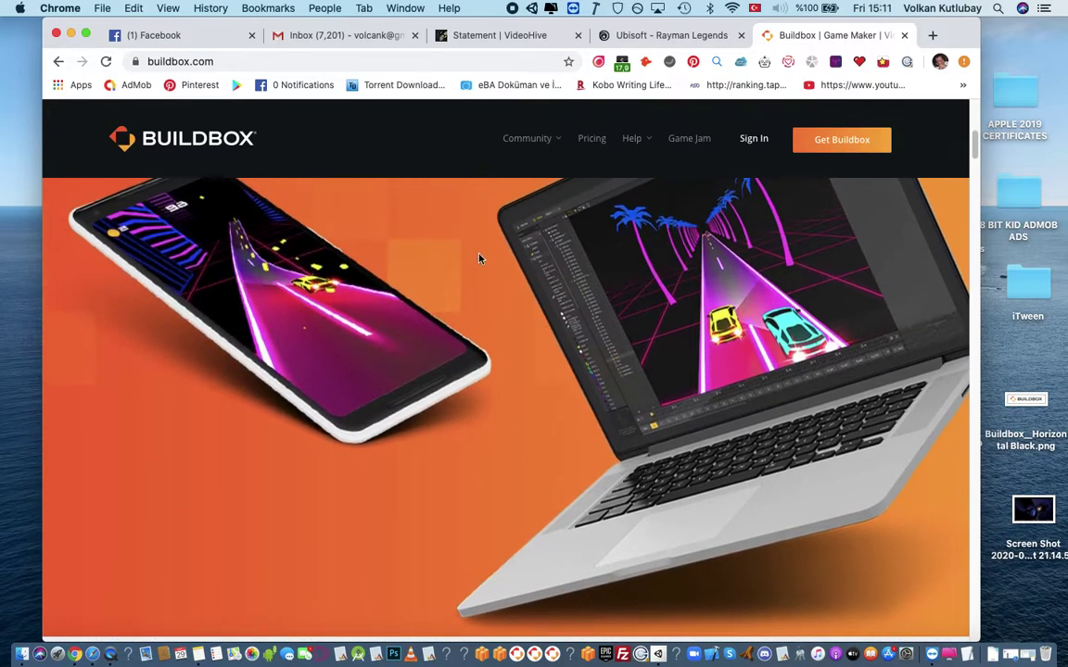
pyautogui.scroll(-2, 463, 306)
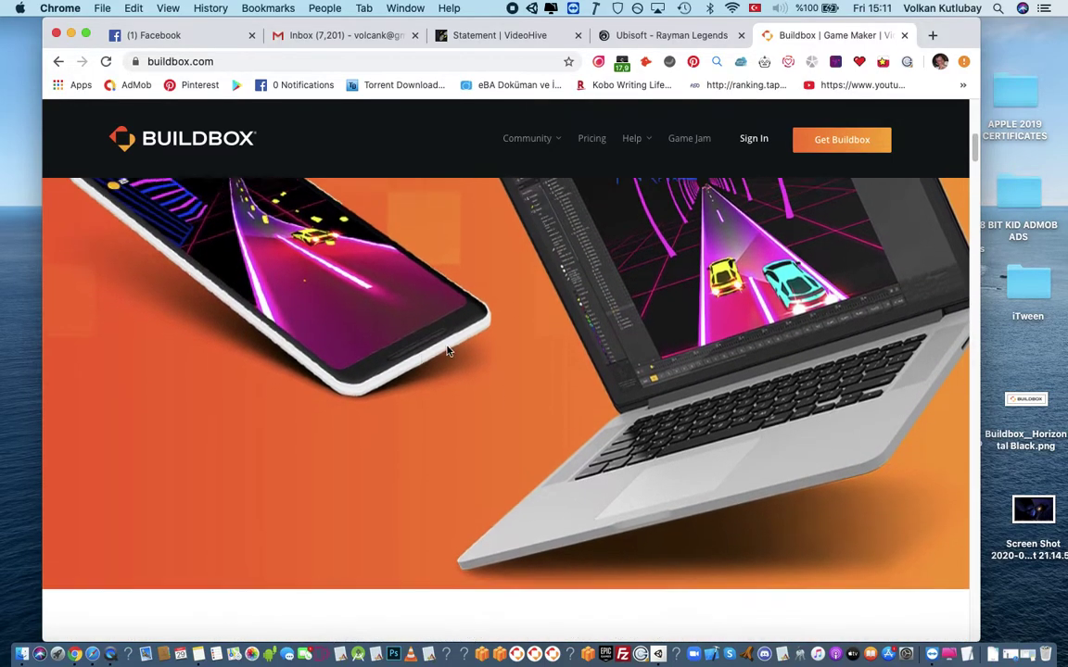
pyautogui.scroll(2, 467, 420)
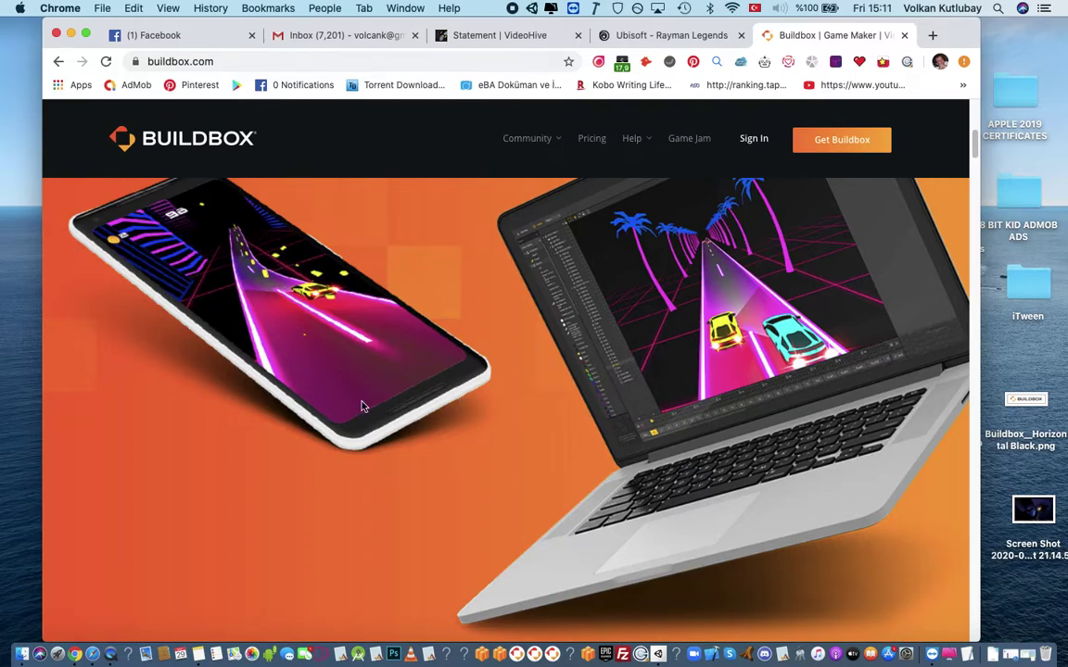
pyautogui.scroll(-15, 653, 334)
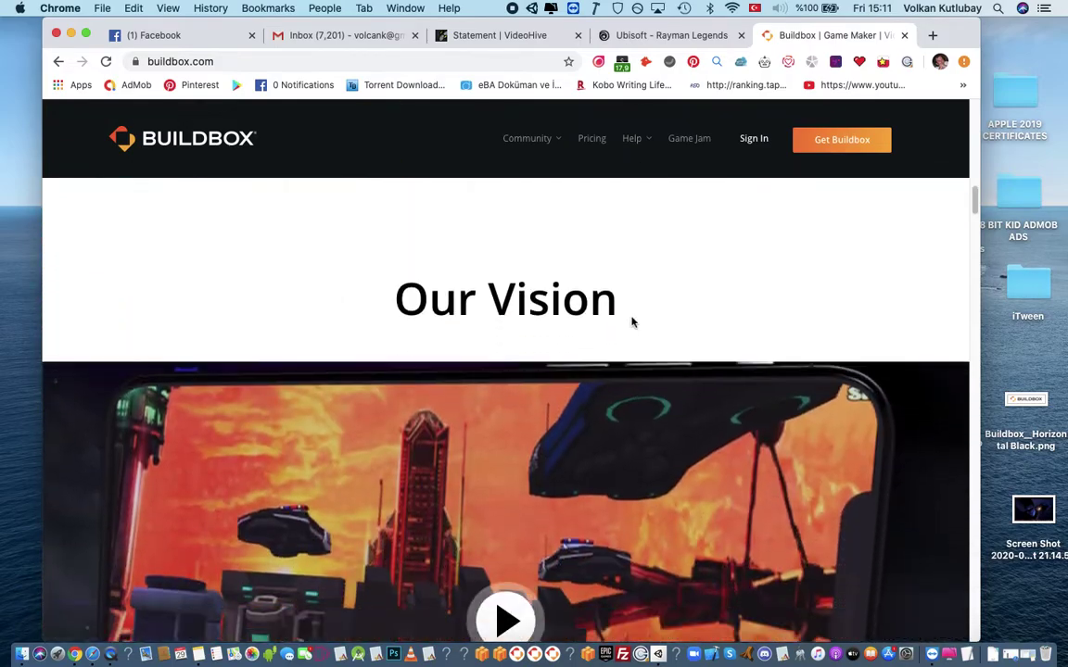
pyautogui.scroll(-5, 634, 324)
pyautogui.scroll(20, 705, 296)
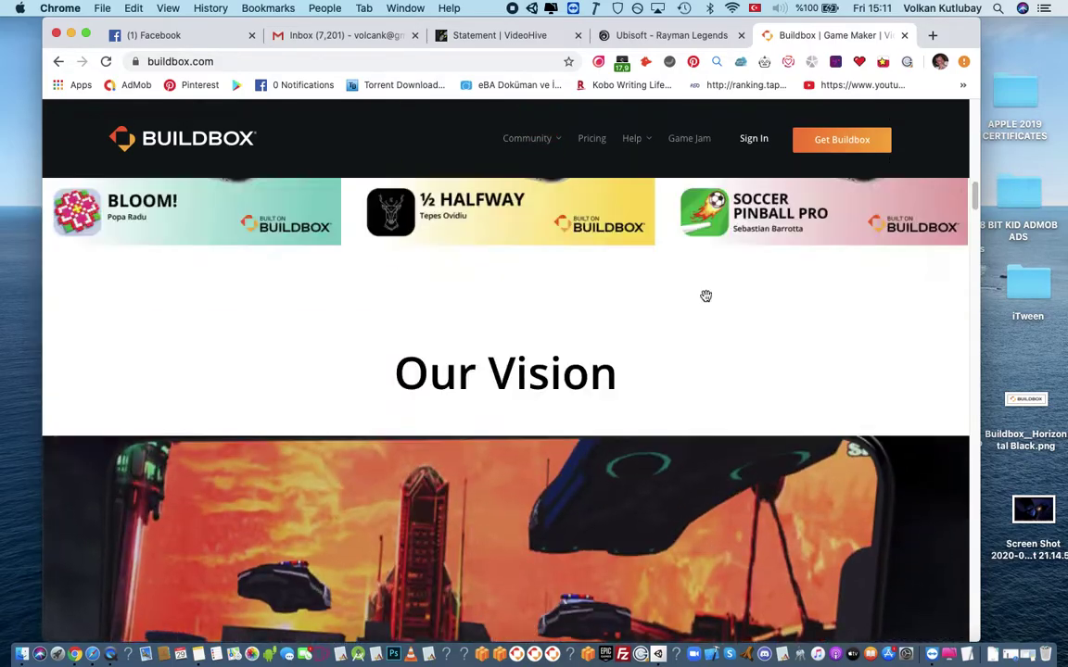
# - Open the Buildbox pricing page and compare the features of the Free and Pro plans, including export and ad integration
pyautogui.click(593, 138)
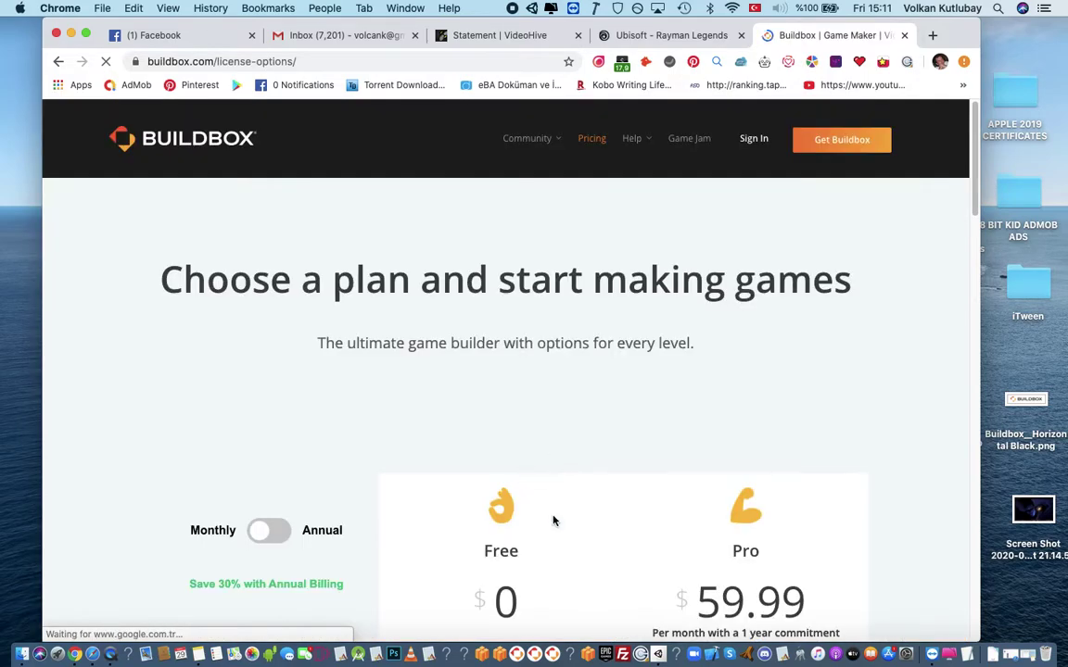
pyautogui.scroll(-2, 519, 501)
pyautogui.scroll(-10, 488, 476)
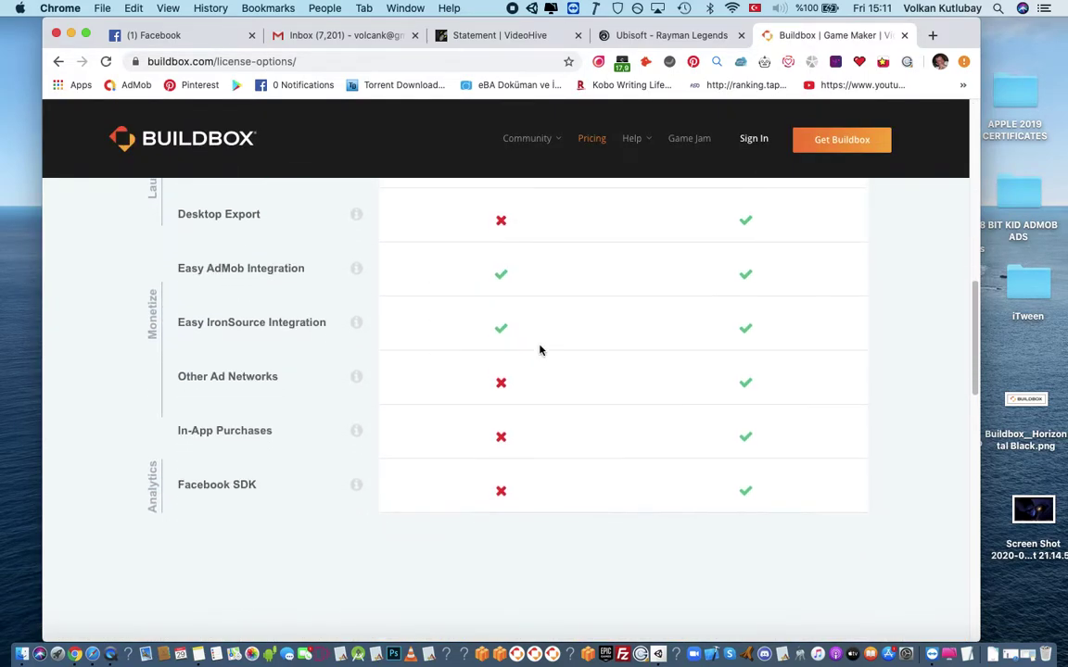
pyautogui.scroll(10, 552, 349)
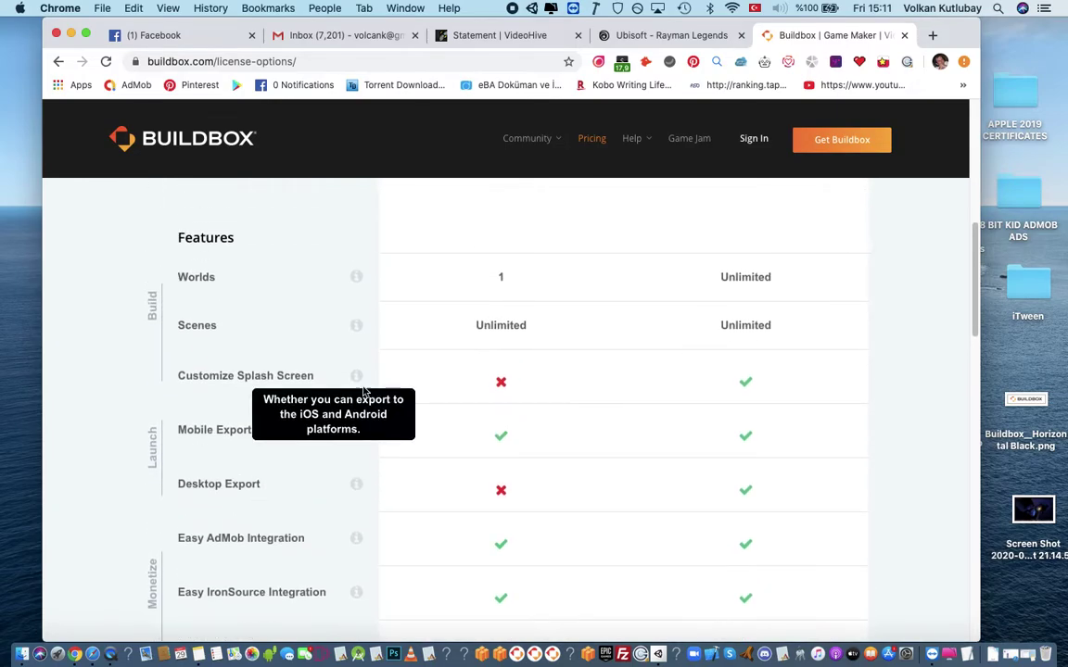
pyautogui.scroll(-8, 445, 487)
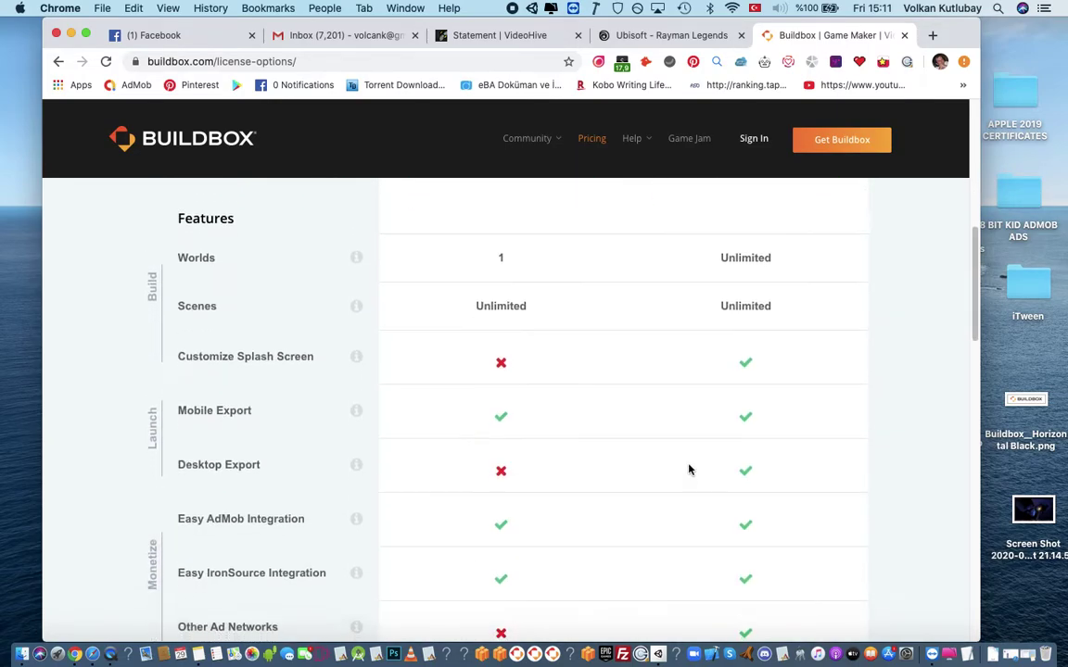
pyautogui.scroll(4, 393, 322)
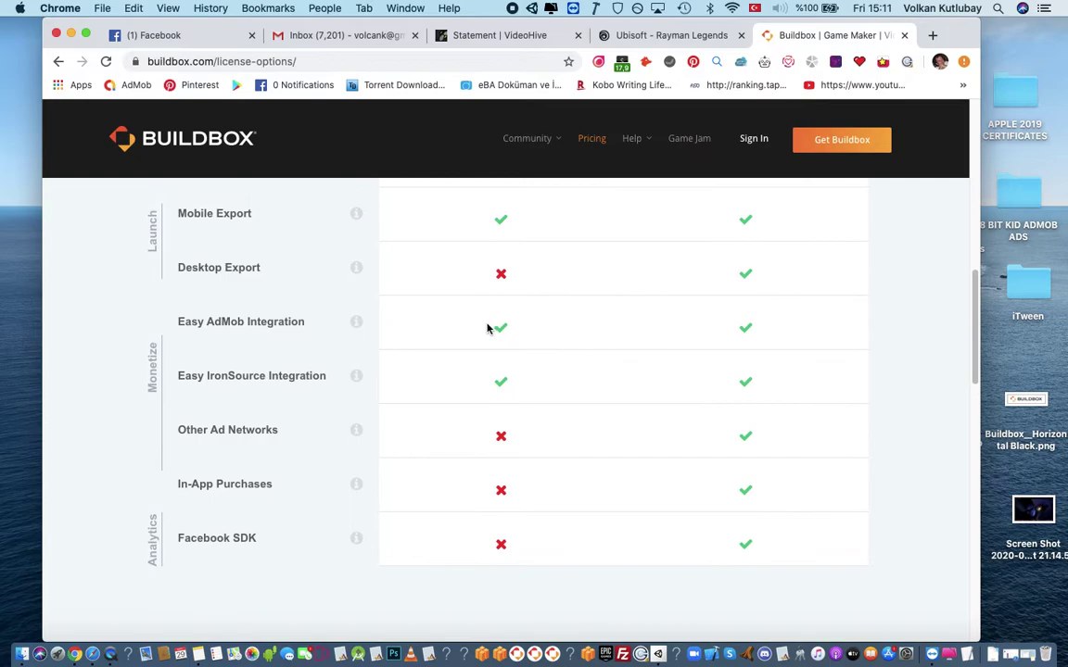
pyautogui.moveTo(356, 324)
pyautogui.scroll(6, 546, 357)
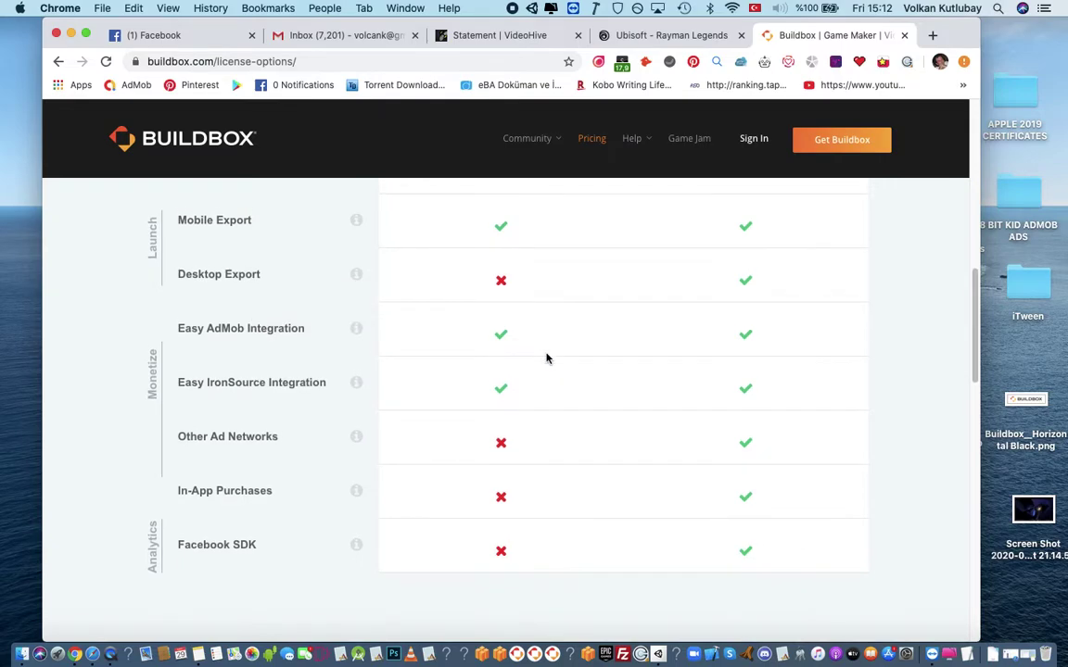
pyautogui.scroll(1, 536, 497)
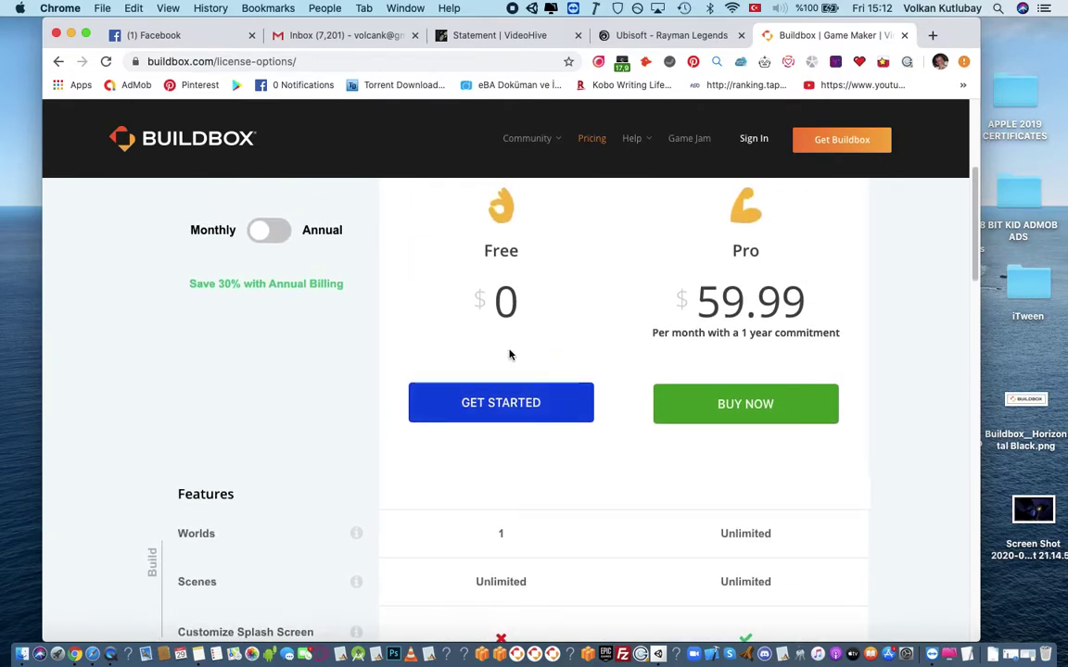
pyautogui.scroll(-8, 556, 501)
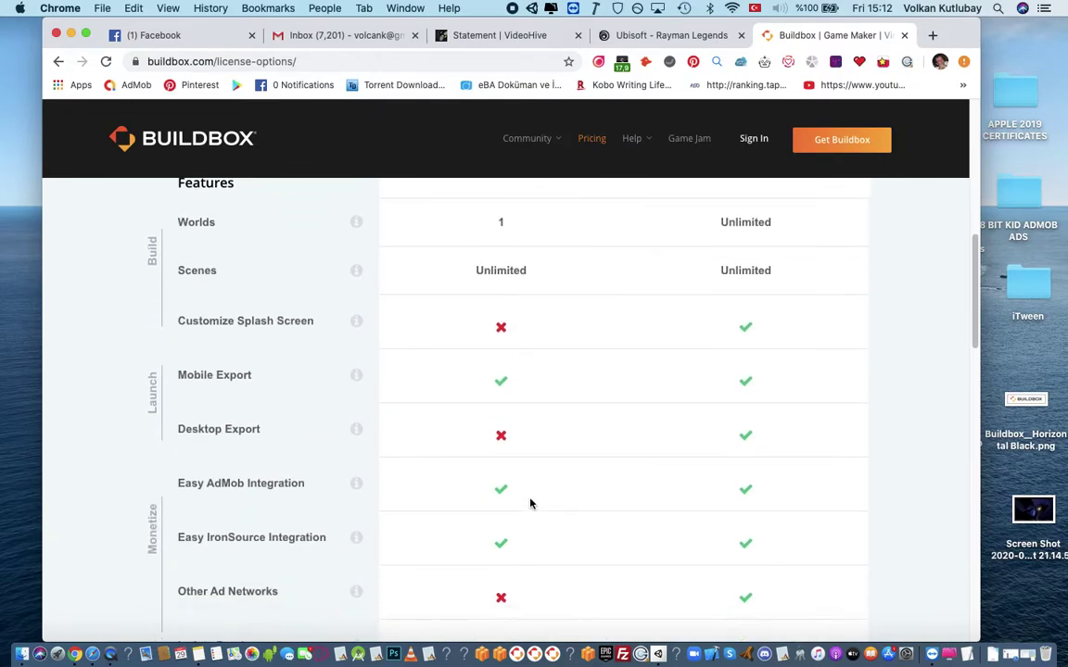
# - Read through the Frequently Asked Questions on the Buildbox pricing page and return to the start of the page
pyautogui.scroll(-10, 548, 358)
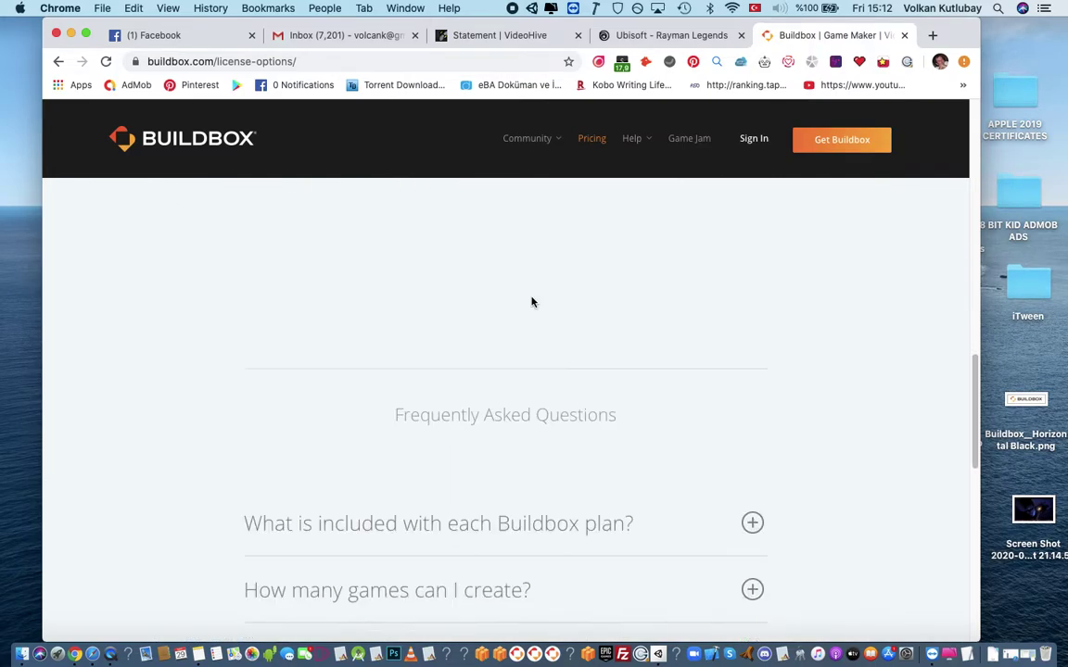
pyautogui.scroll(3, 531, 304)
pyautogui.scroll(-10, 539, 322)
pyautogui.scroll(-8, 540, 324)
pyautogui.scroll(10, 546, 365)
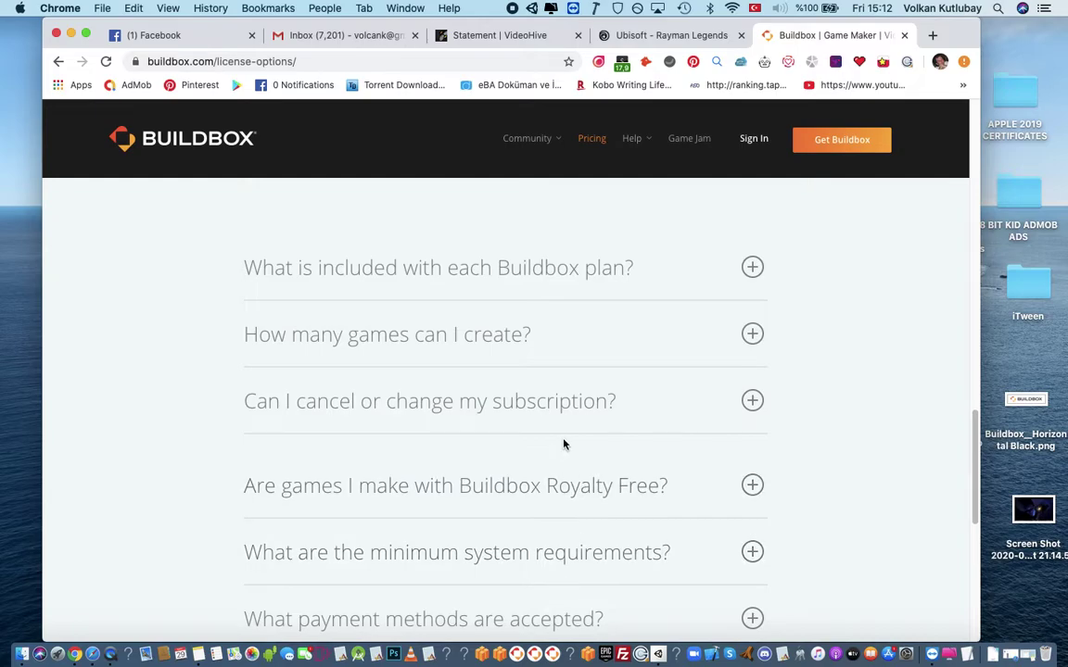
pyautogui.scroll(-2, 568, 445)
pyautogui.scroll(5, 482, 443)
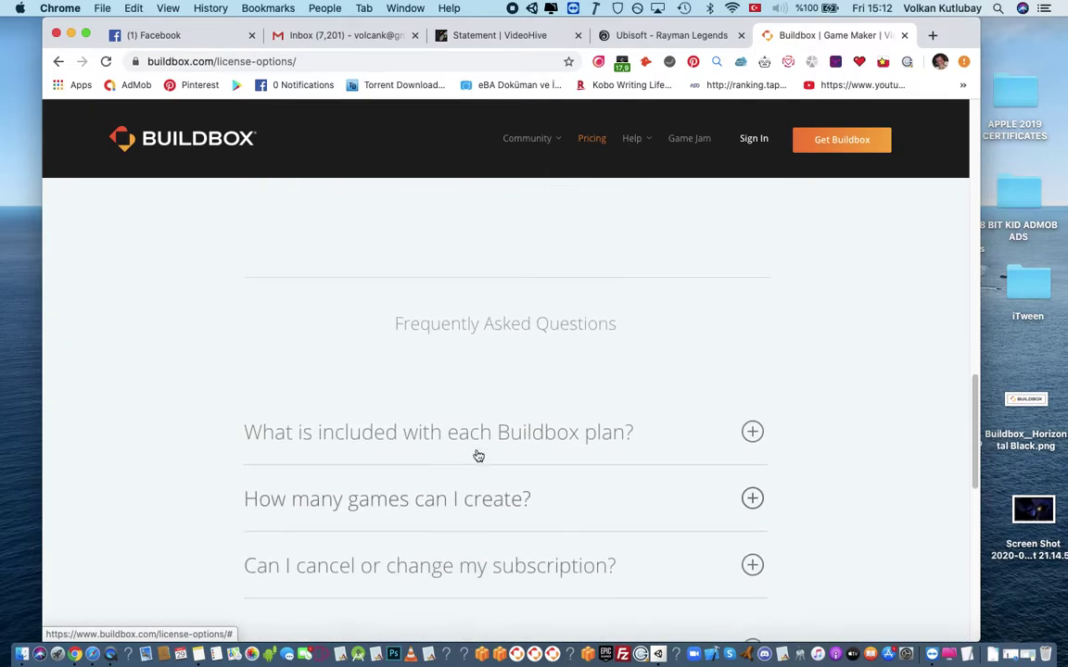
pyautogui.scroll(-3, 484, 435)
pyautogui.scroll(-4, 535, 441)
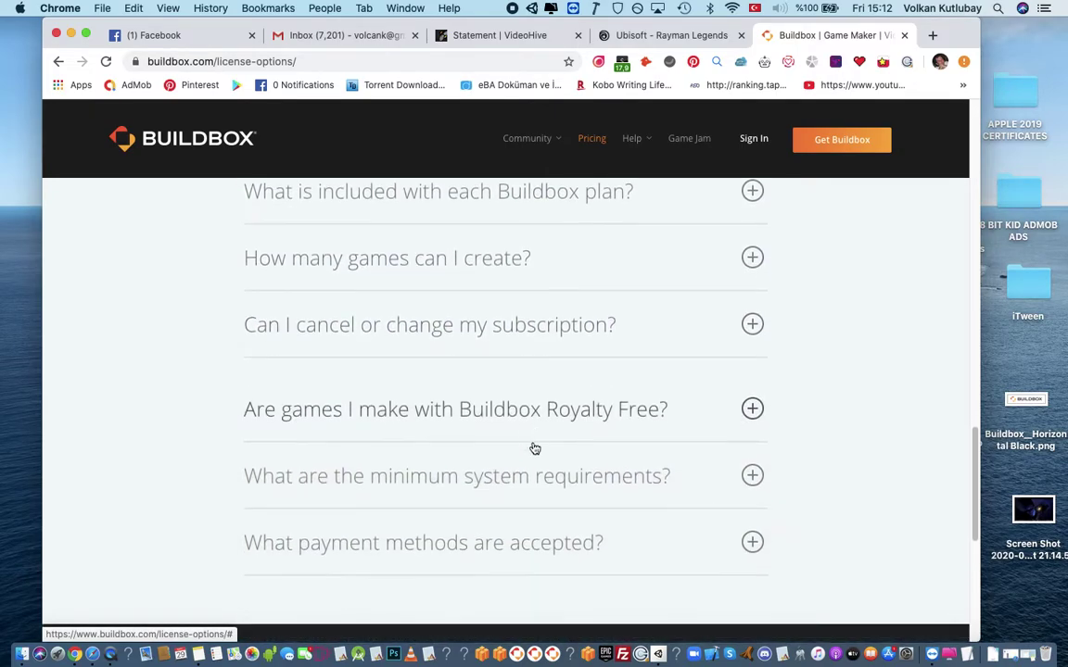
pyautogui.scroll(12, 481, 398)
pyautogui.scroll(5, 669, 399)
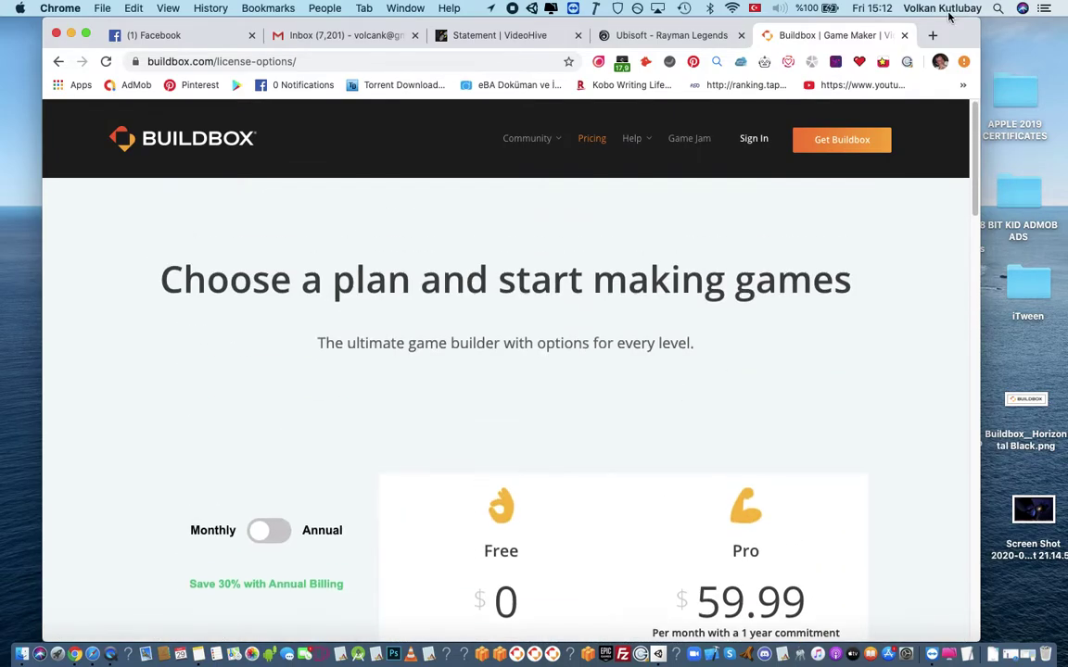
# - Switch back to the Ubisoft Rayman Legends page and examine the game screenshots in its Media section
pyautogui.moveTo(955, 42); pyautogui.dragTo(968, 43)
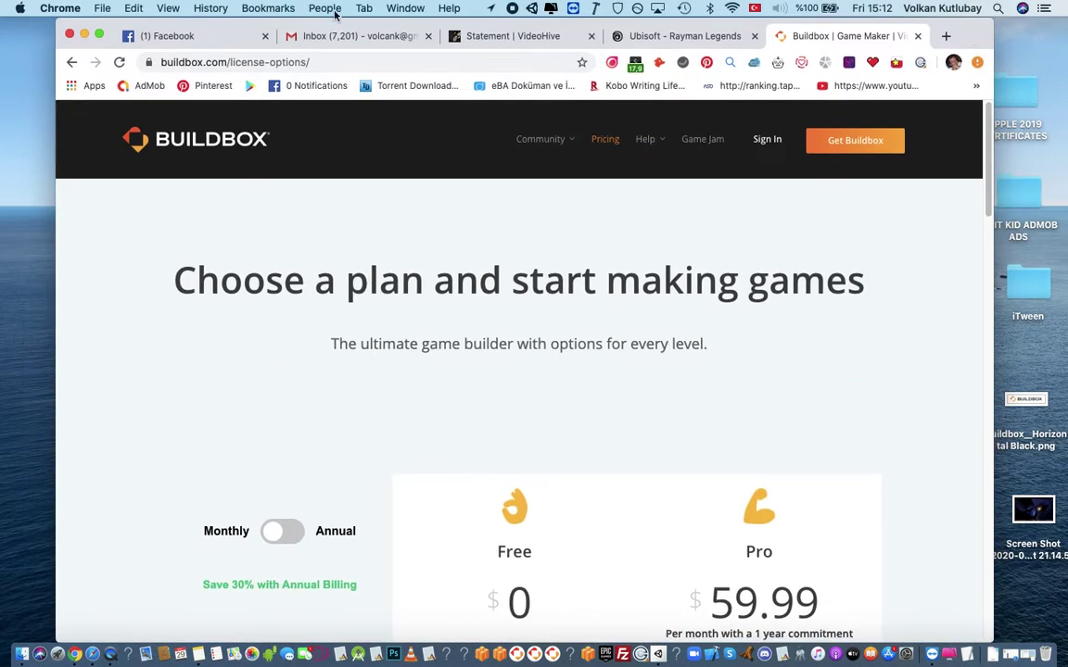
pyautogui.click(653, 37)
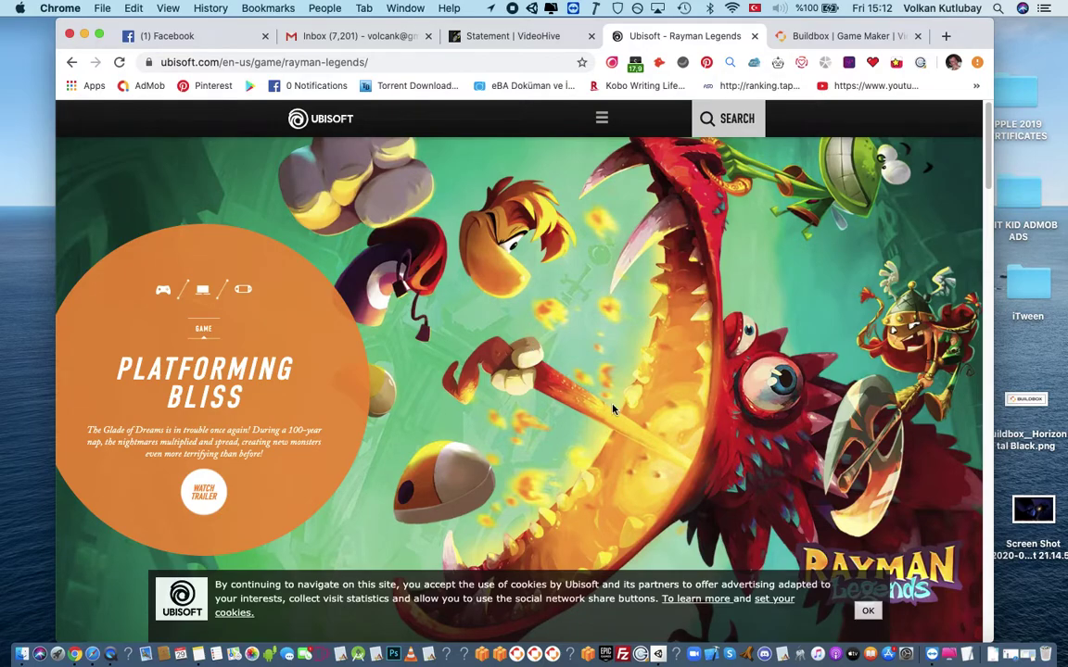
pyautogui.scroll(-10, 841, 260)
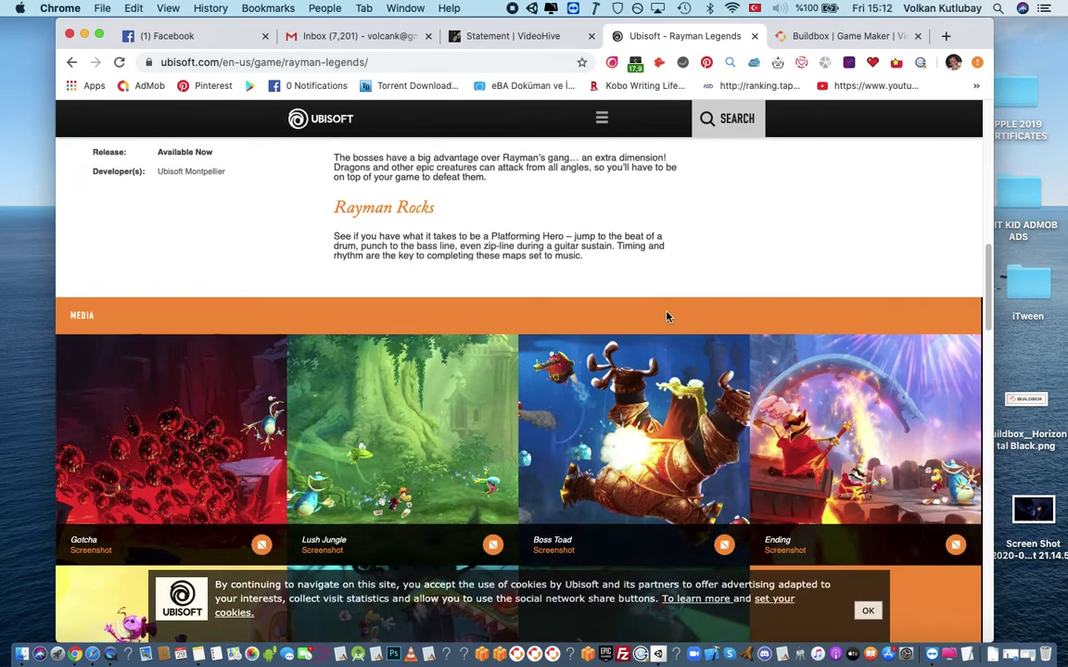
pyautogui.scroll(-2, 667, 310)
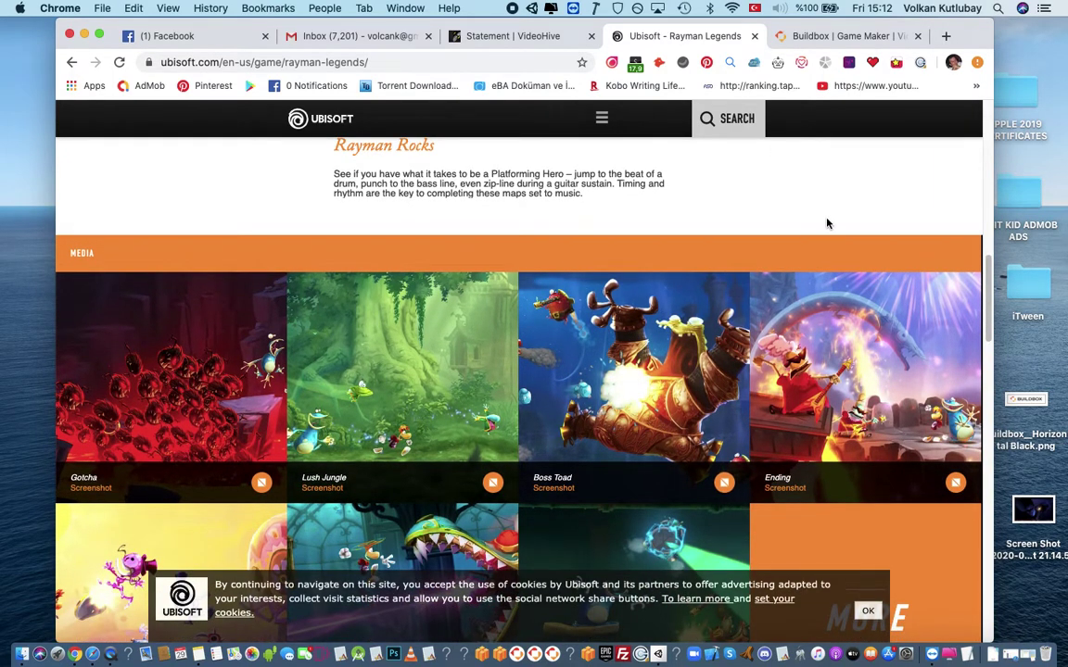
pyautogui.moveTo(908, 416)
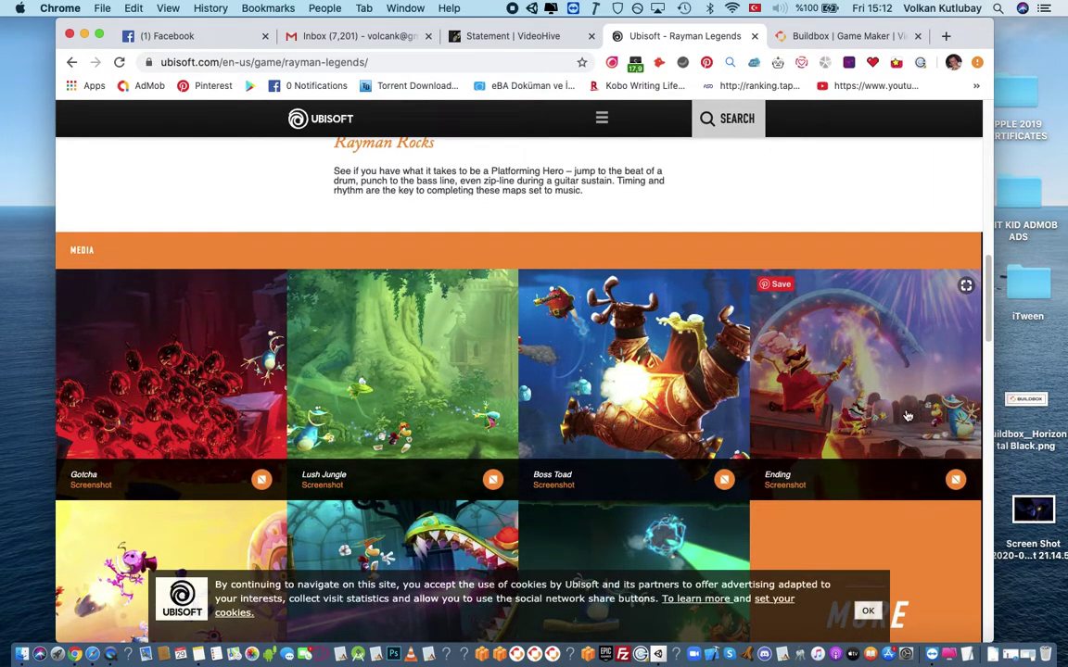
pyautogui.moveTo(440, 379)
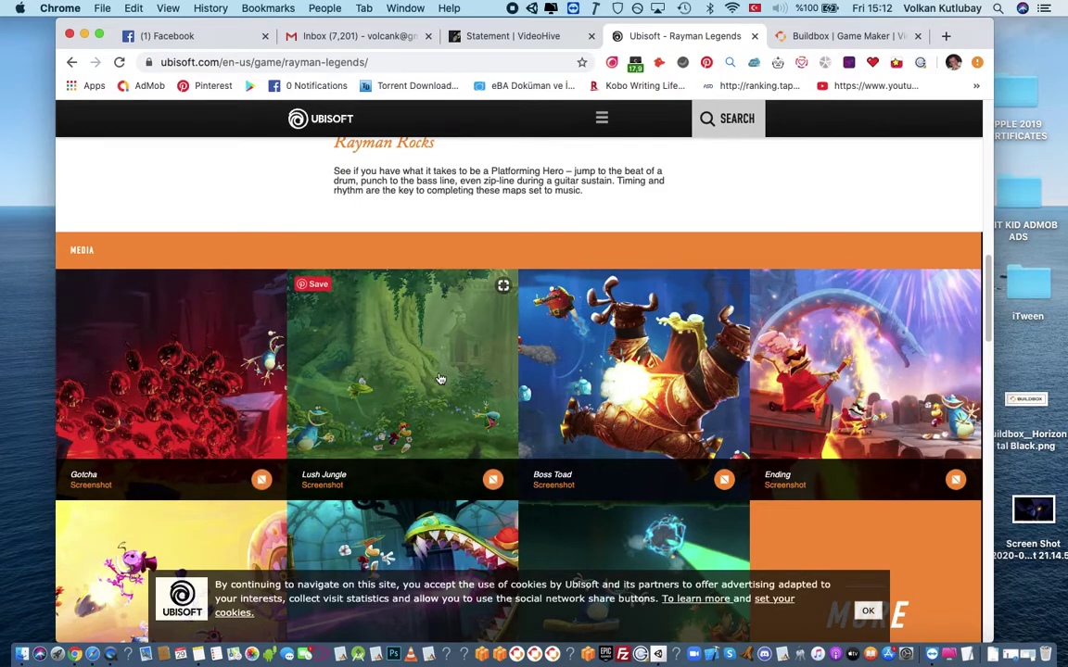
pyautogui.scroll(-4, 441, 380)
pyautogui.moveTo(671, 518)
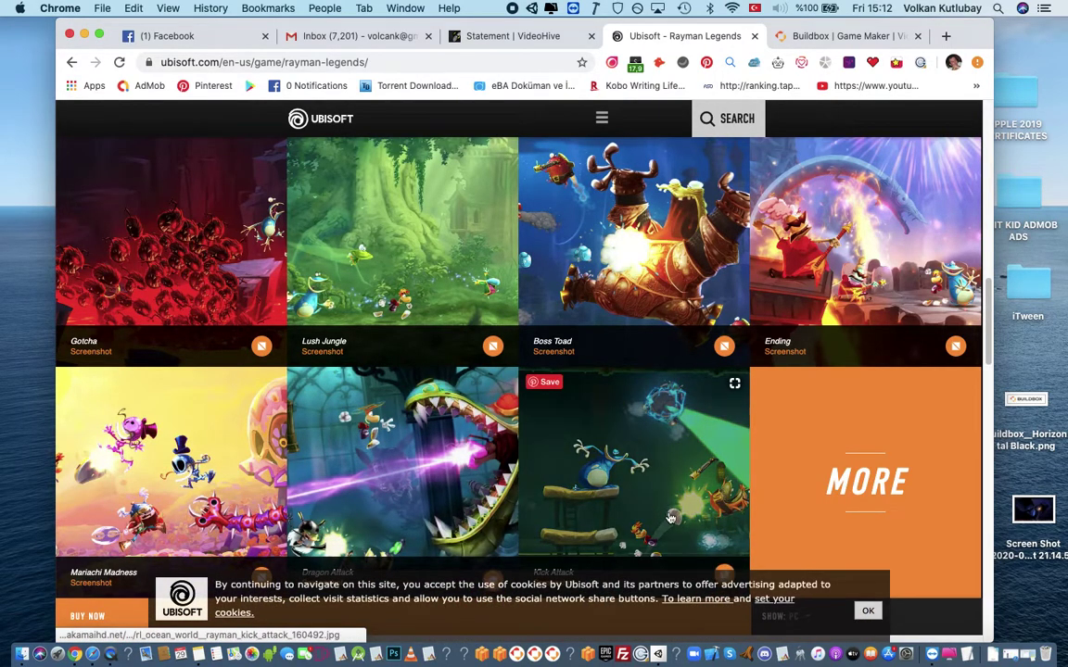
pyautogui.moveTo(439, 164)
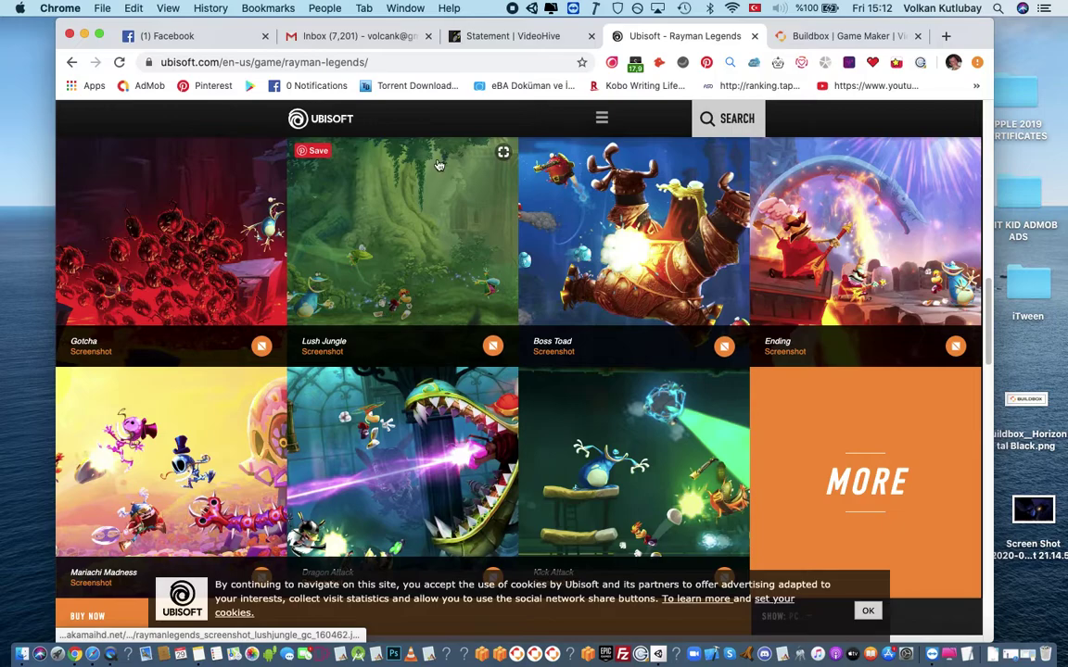
# - Put the browser away, switch to Buildbox and create a new empty 2D game project
pyautogui.click(85, 34)
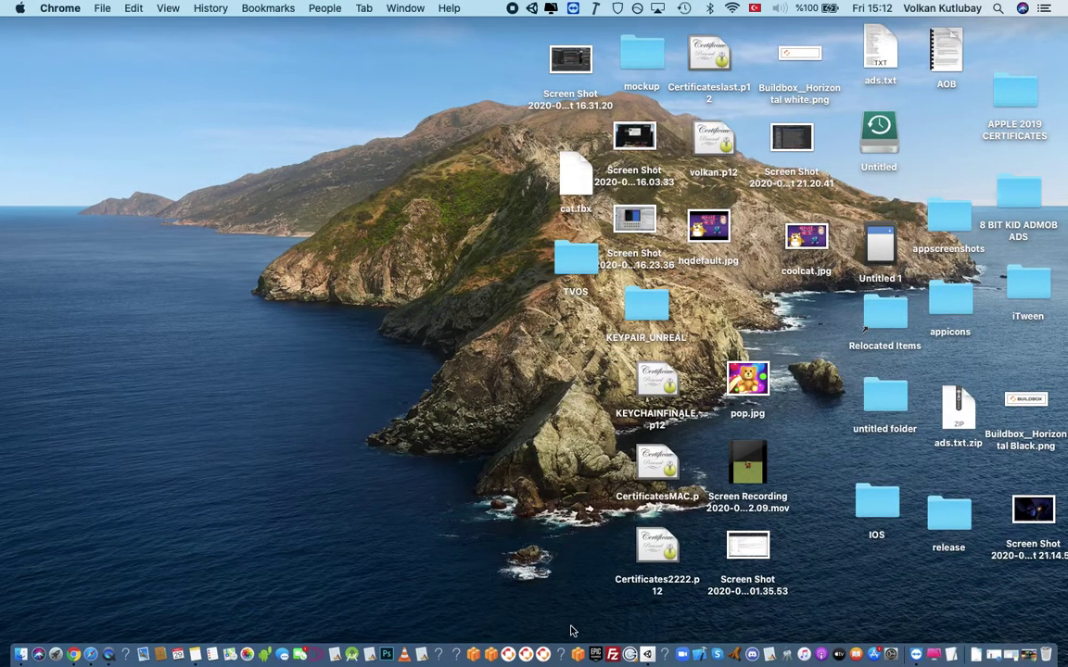
pyautogui.click(543, 654)
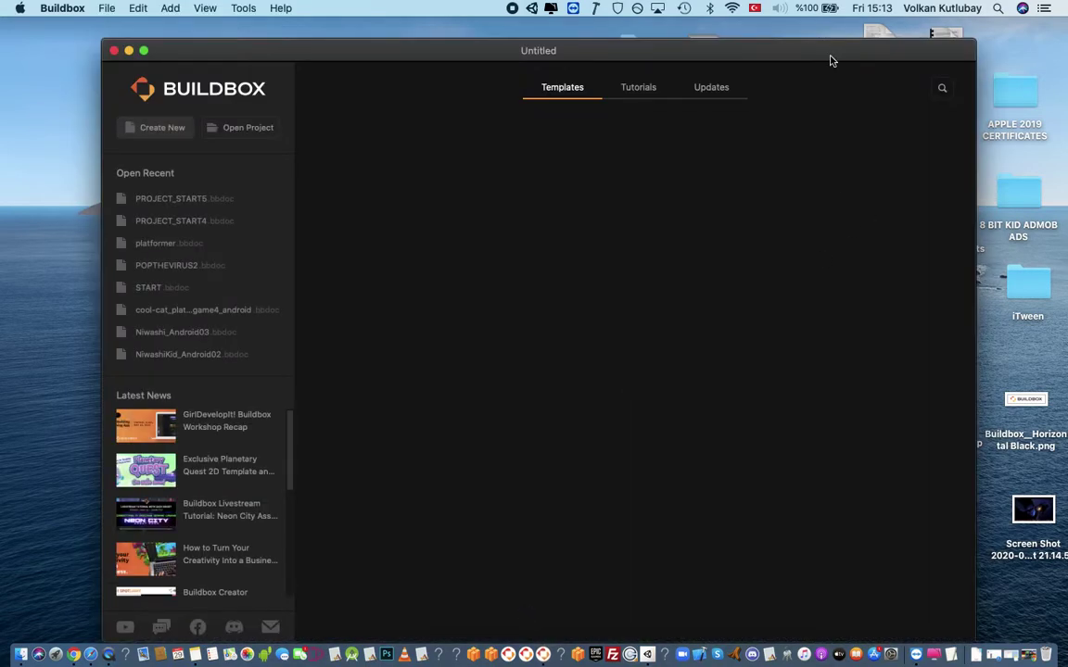
pyautogui.moveTo(831, 60); pyautogui.dragTo(816, 40)
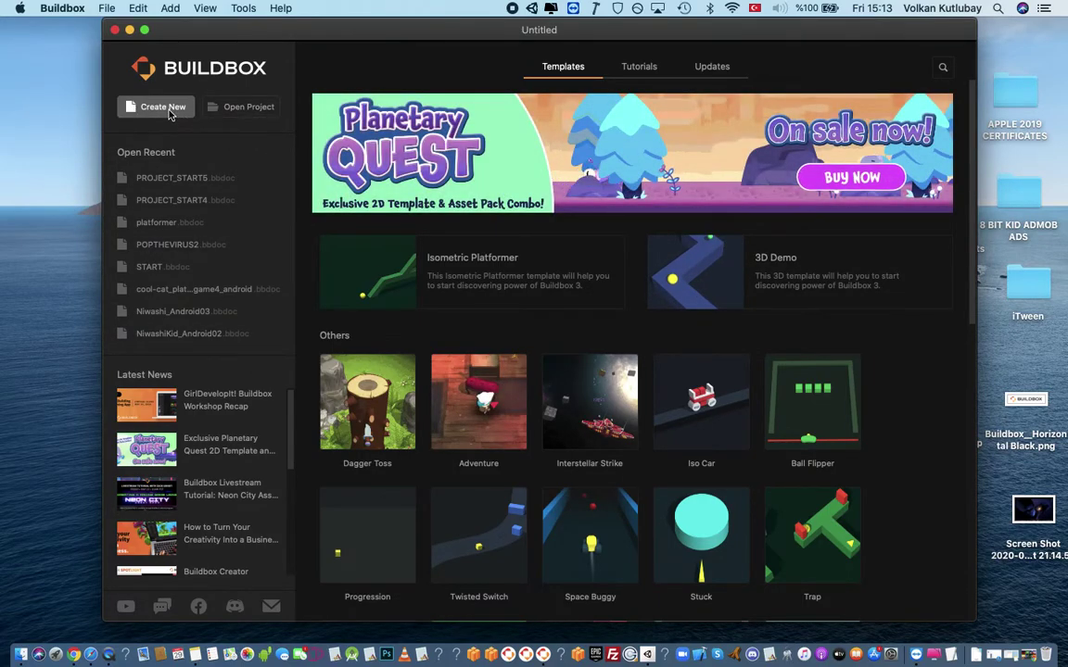
pyautogui.click(165, 108)
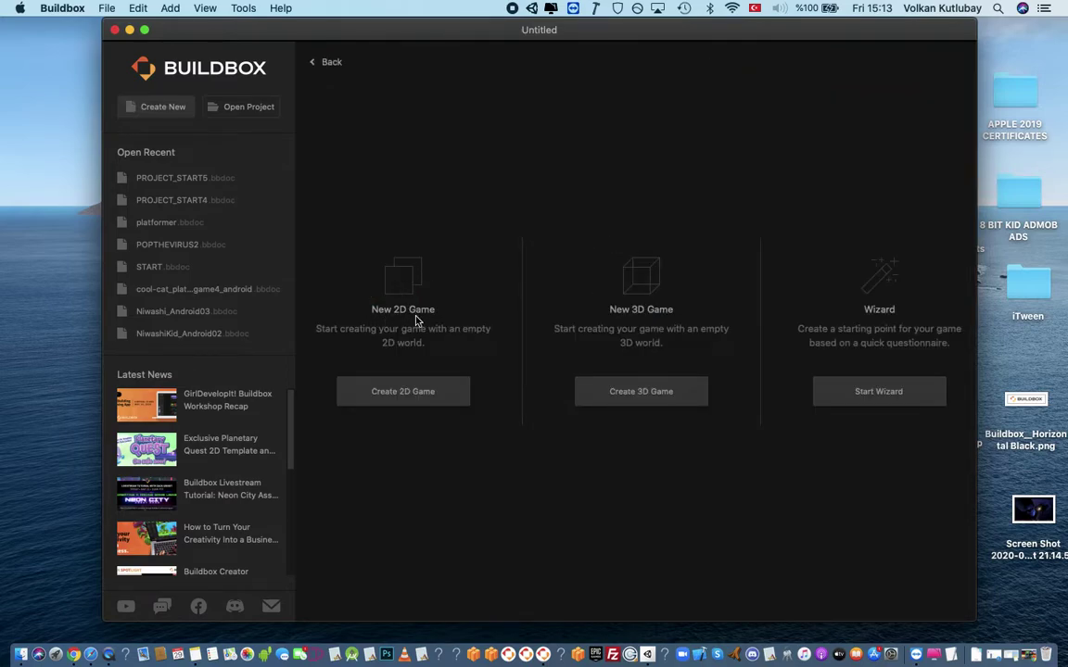
pyautogui.click(412, 395)
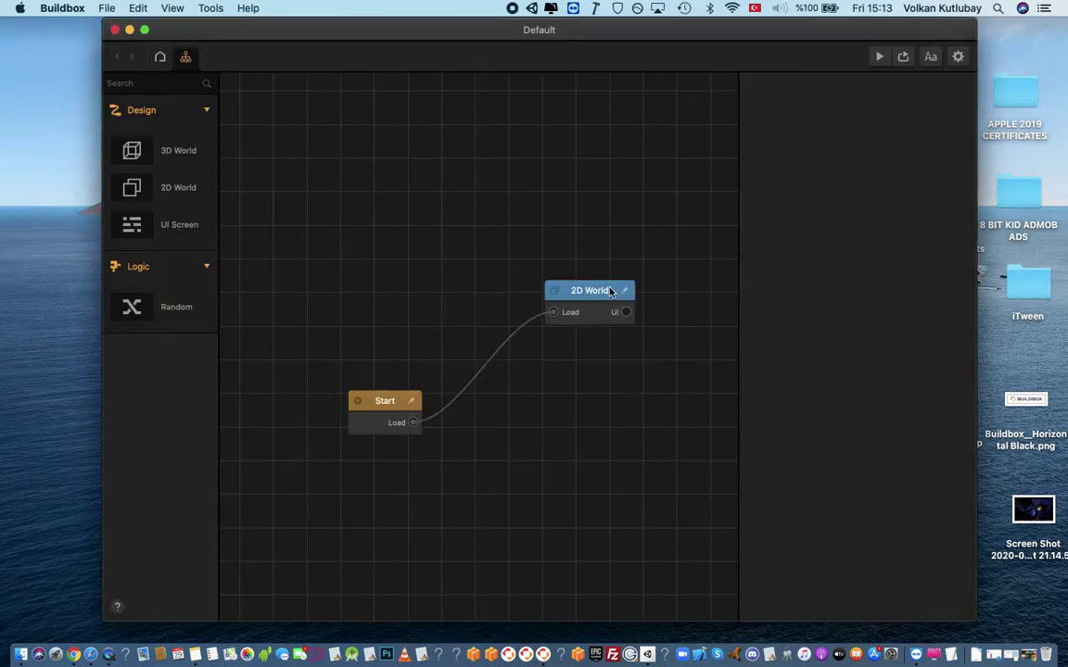
# - Open the 2D World for editing and add the Circle and Rectangle sprites to its asset library as objects
pyautogui.click(603, 292)
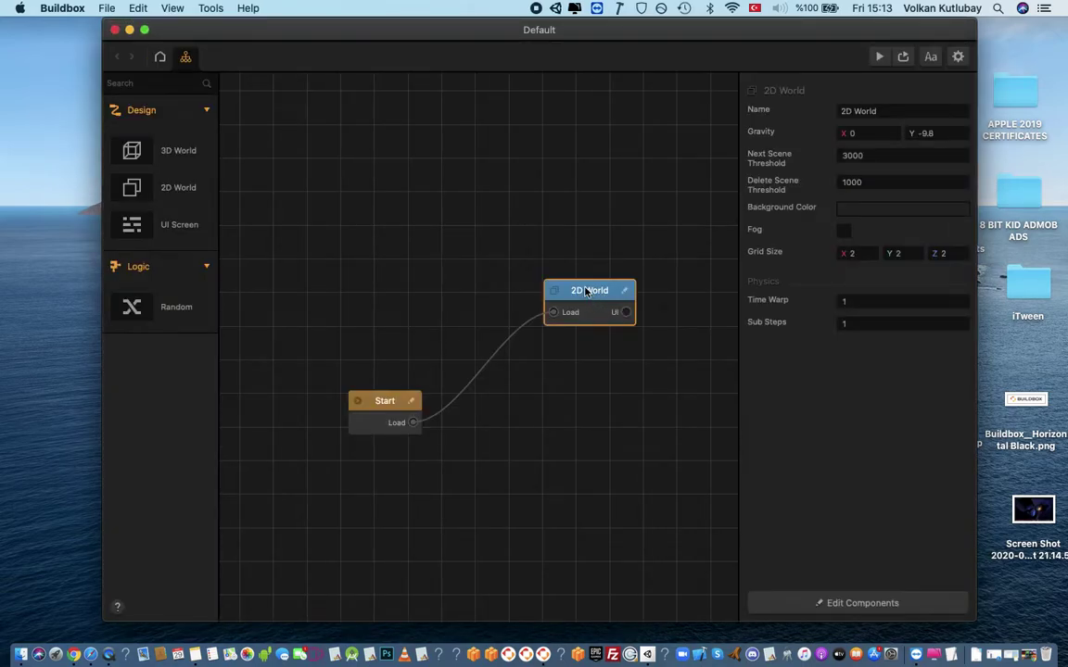
pyautogui.doubleClick(586, 292)
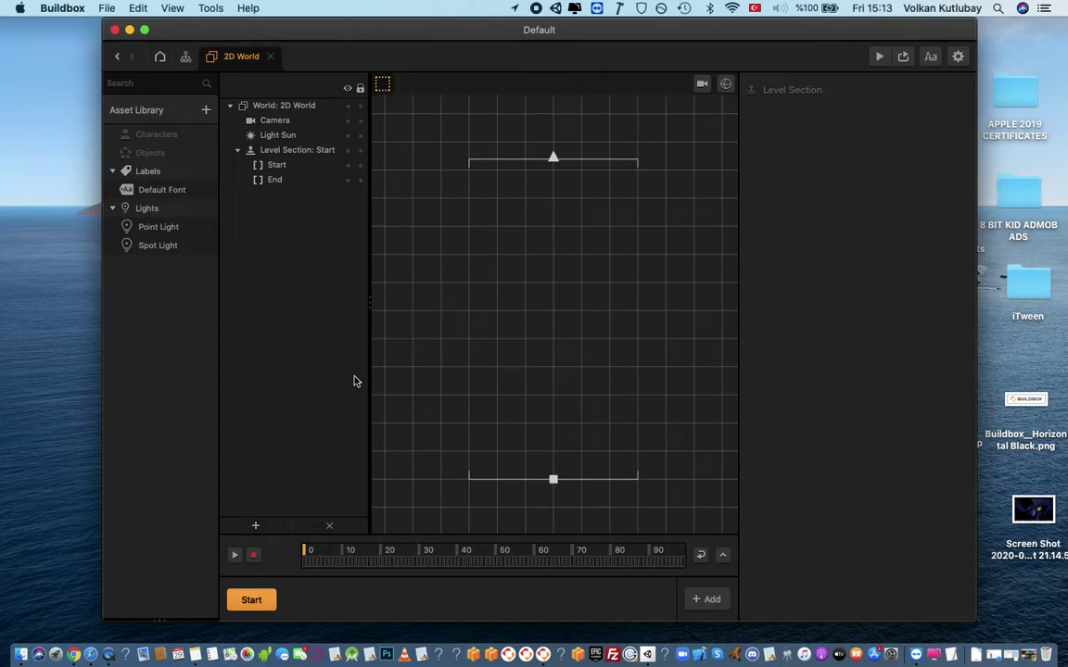
pyautogui.click(149, 109)
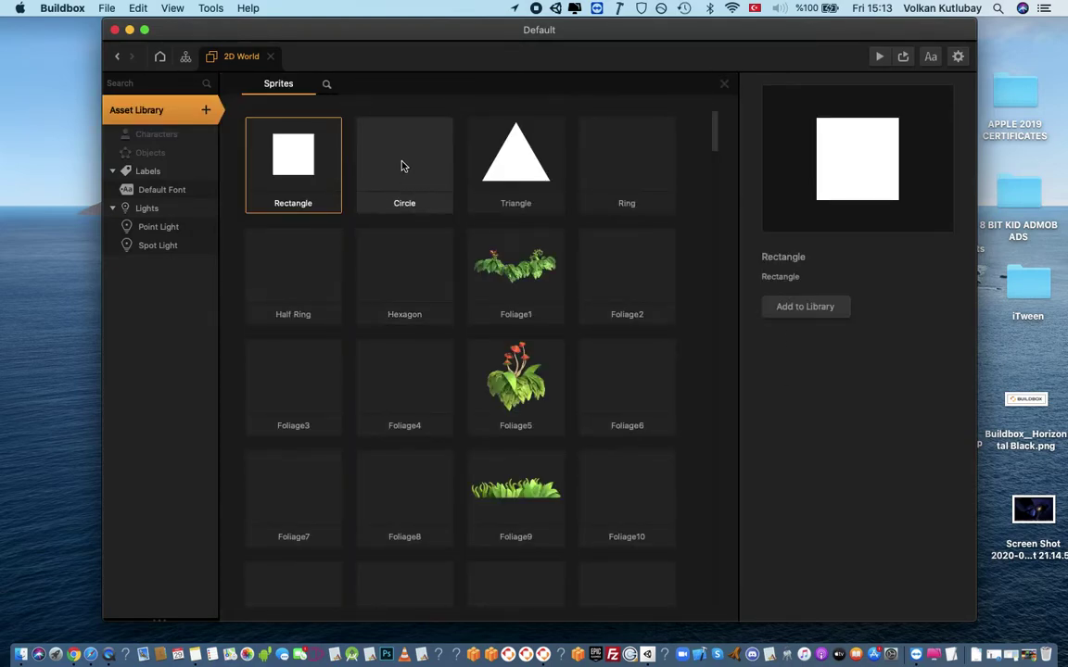
pyautogui.click(401, 166)
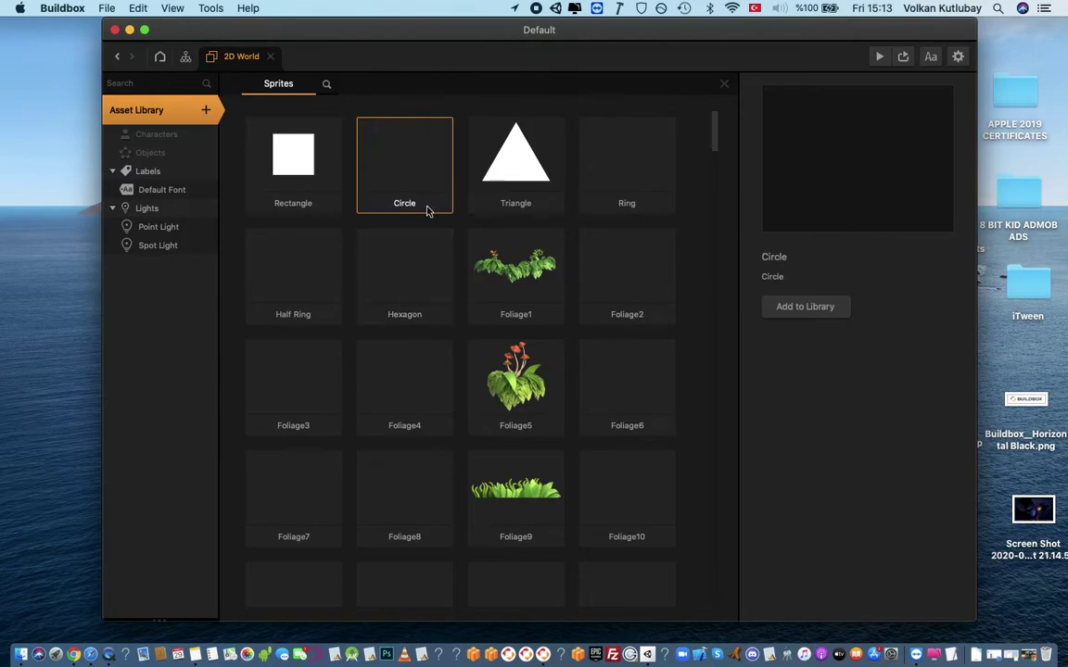
pyautogui.click(299, 172)
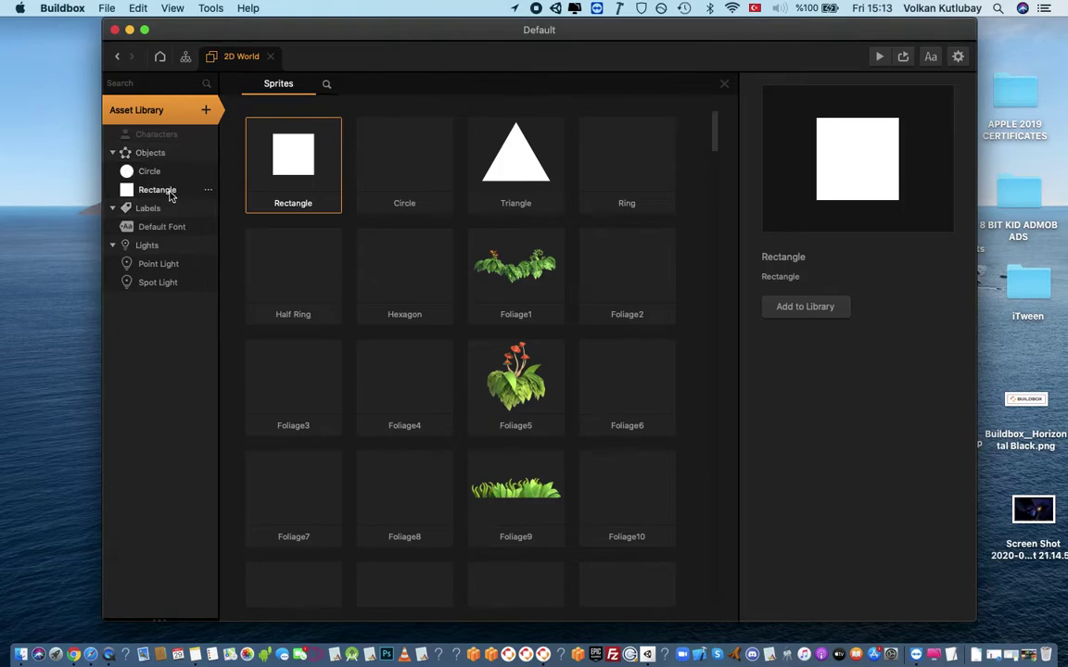
pyautogui.click(165, 109)
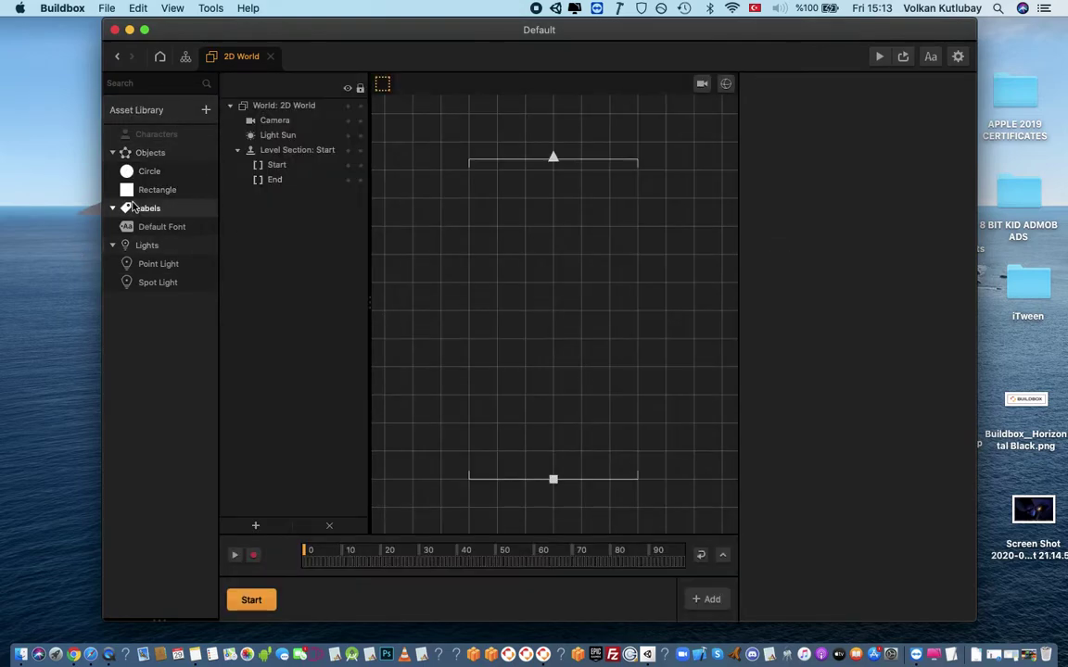
# - Place the Rectangle over the level's lower end, scaled to about 7.6 by 5.5, and place the Circle above it as a character
pyautogui.moveTo(157, 189); pyautogui.dragTo(485, 361)
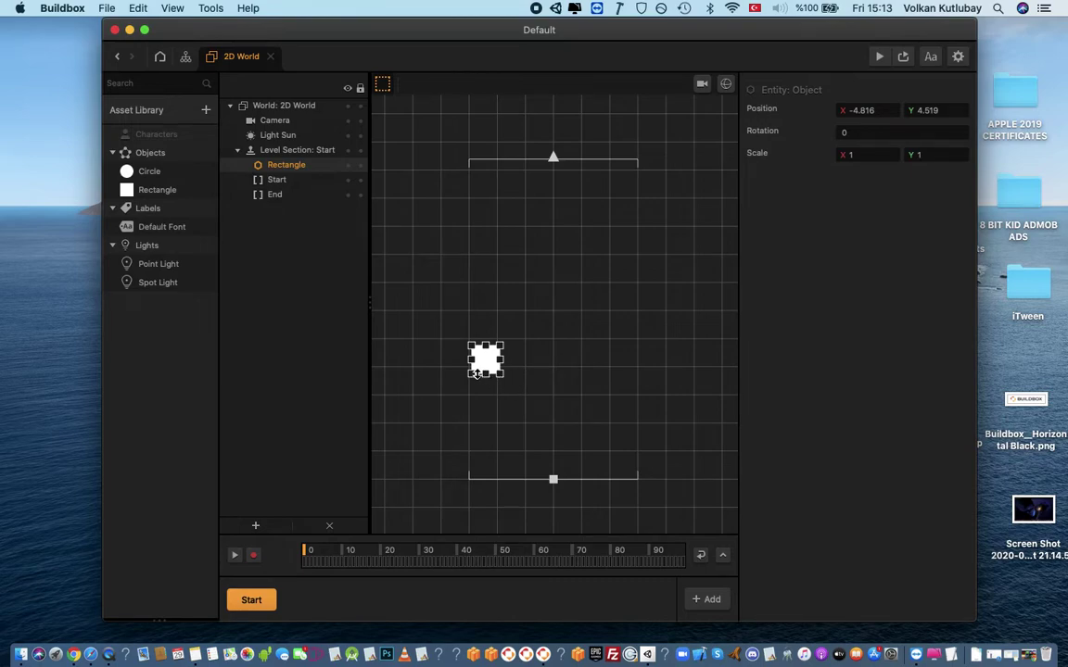
pyautogui.moveTo(501, 370); pyautogui.dragTo(691, 512)
pyautogui.moveTo(598, 405); pyautogui.dragTo(570, 428)
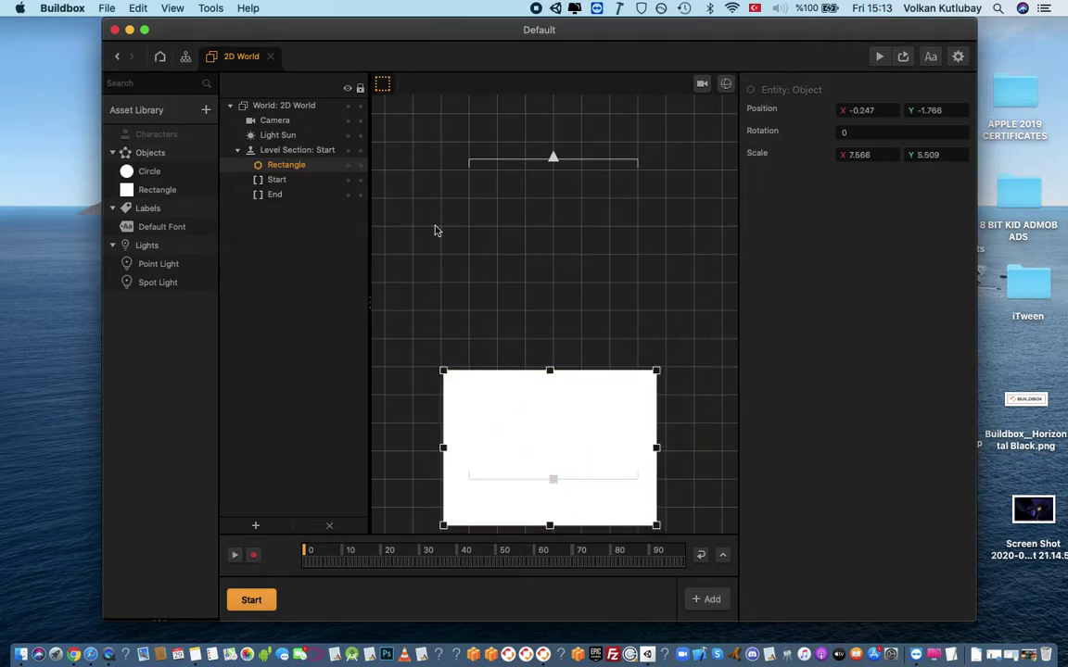
pyautogui.moveTo(130, 175); pyautogui.dragTo(559, 293)
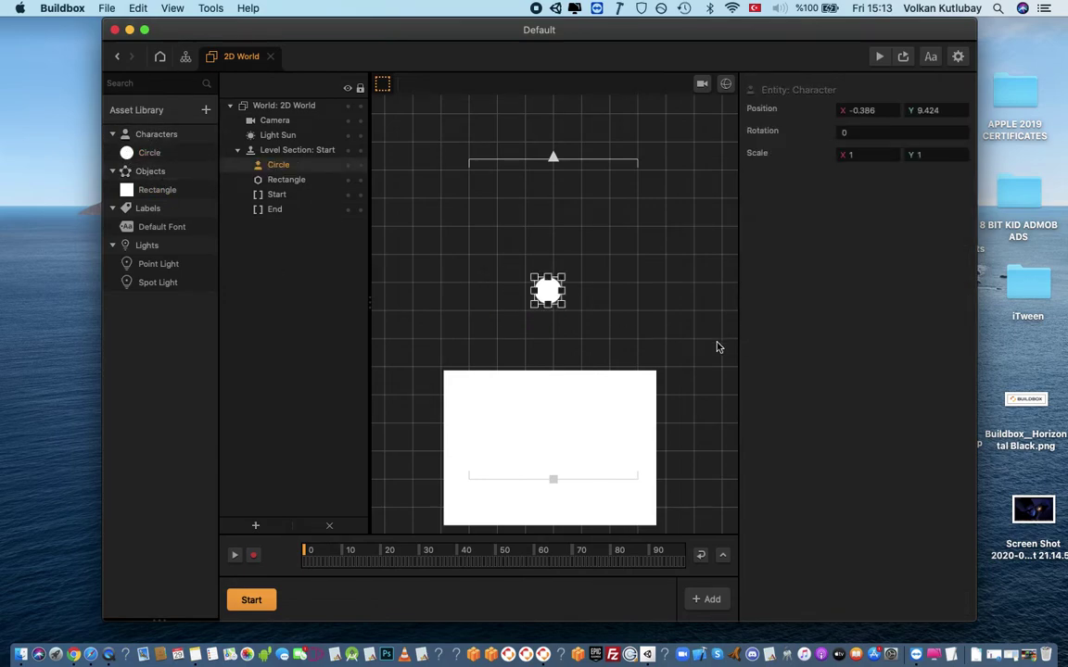
# - Set the Rectangle object's physics to Static and the Circle character's physics to Dynamic
pyautogui.click(131, 192)
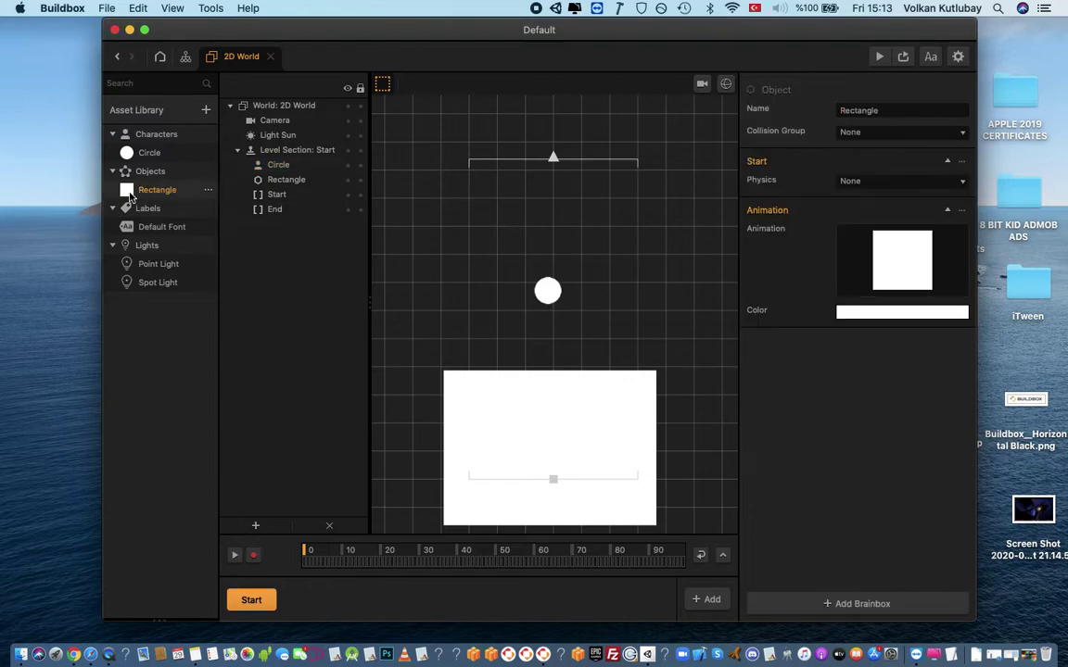
pyautogui.click(839, 181)
pyautogui.click(895, 213)
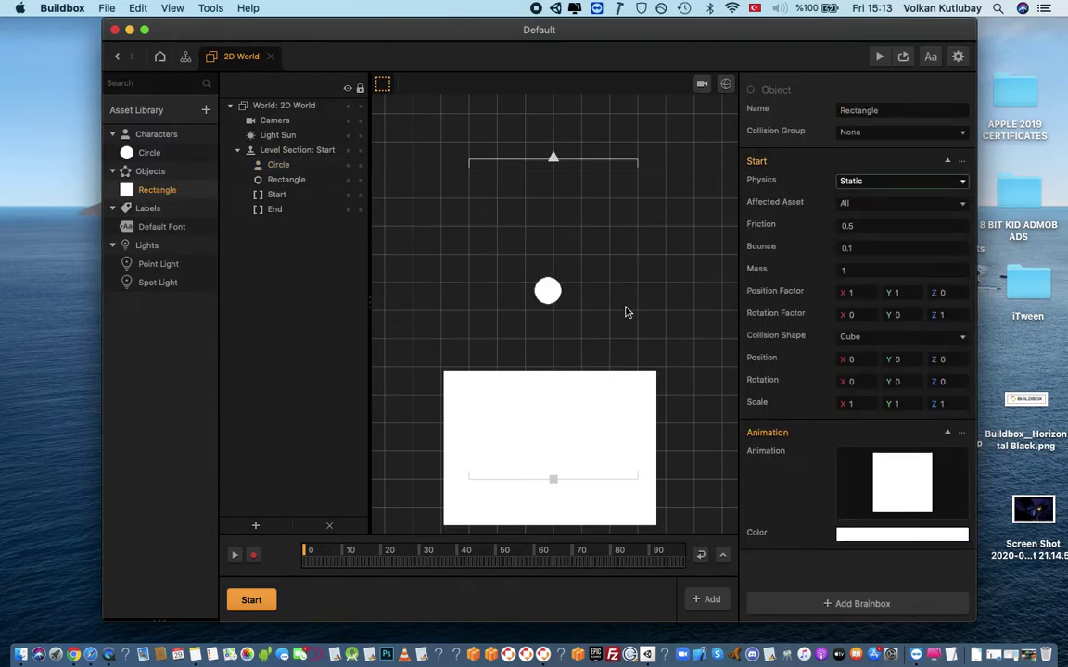
pyautogui.click(137, 156)
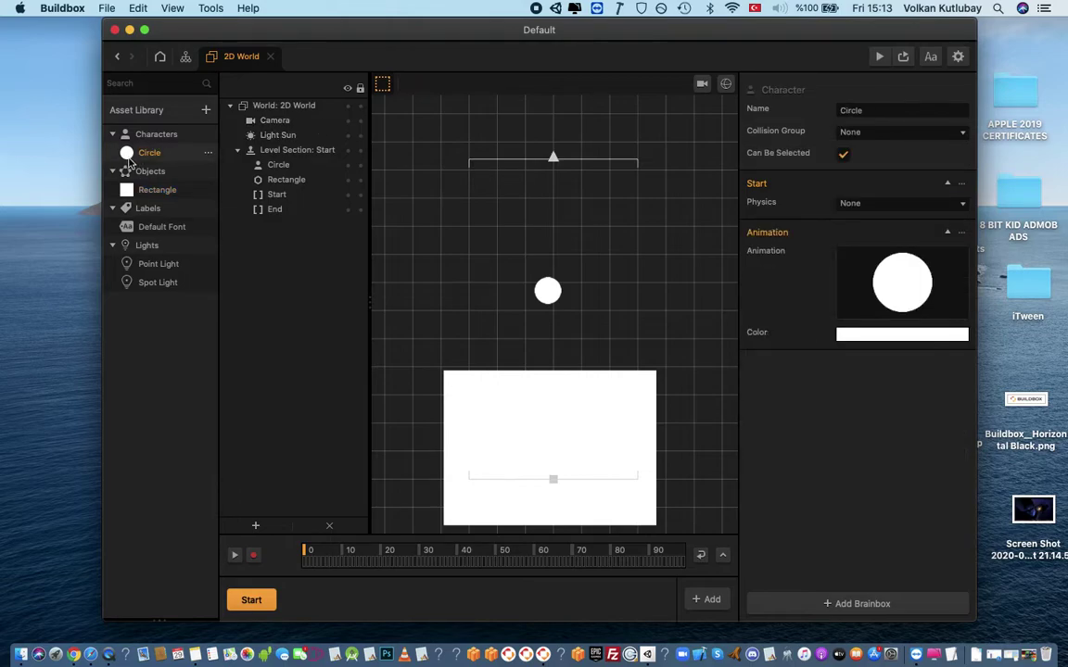
pyautogui.click(863, 204)
pyautogui.click(876, 245)
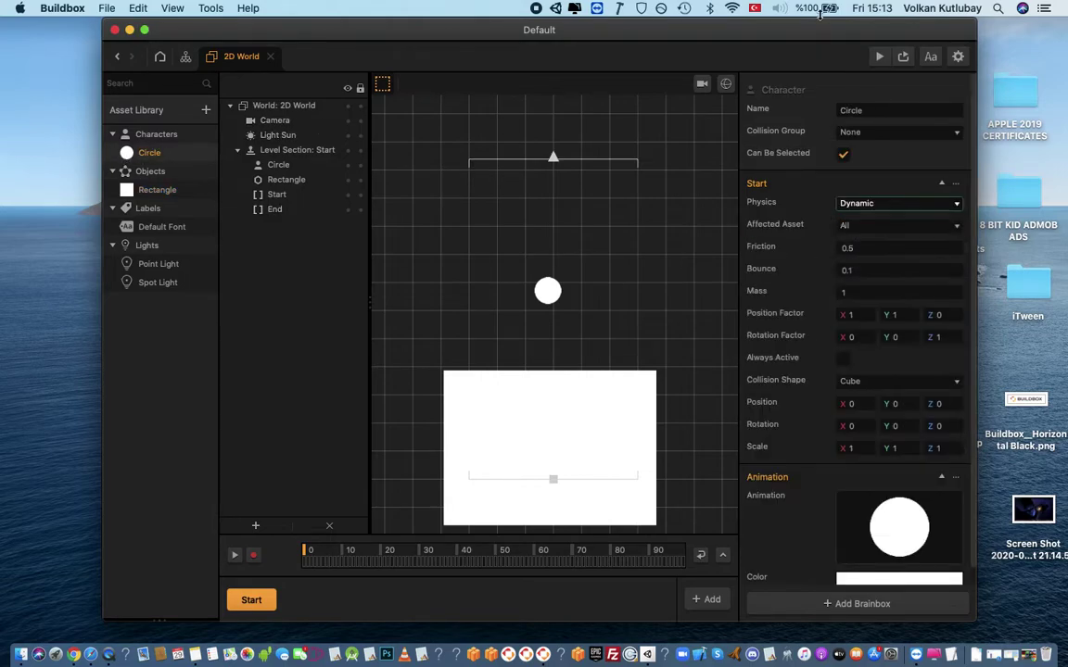
# - Run the game preview to watch how the Circle falls onto the Rectangle, and return to the 2D World editor
pyautogui.click(879, 57)
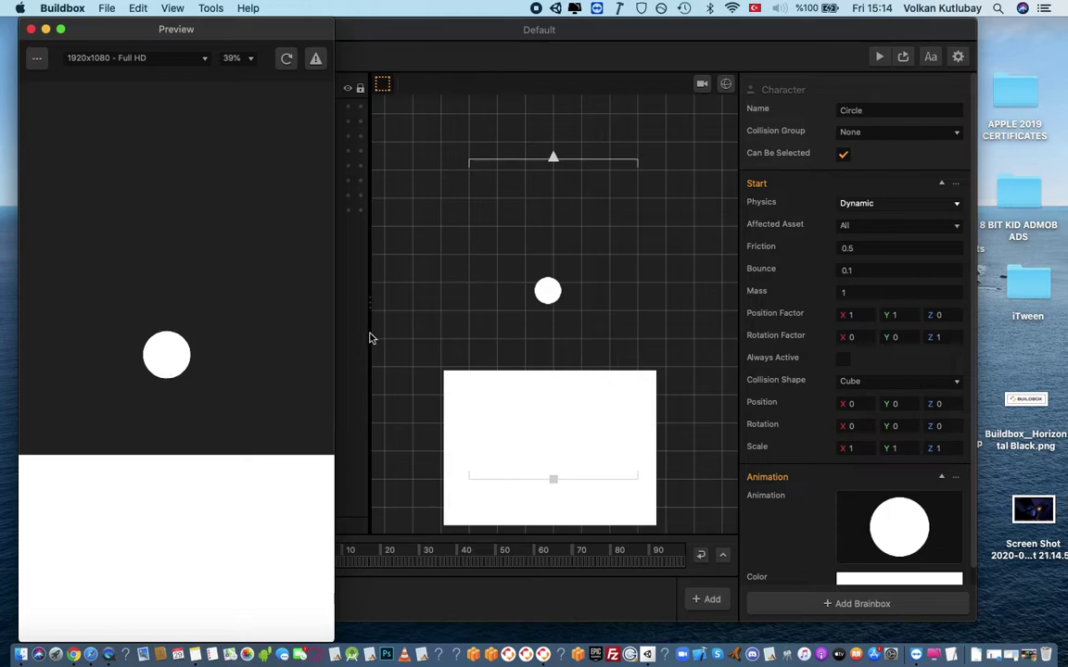
pyautogui.moveTo(146, 32); pyautogui.dragTo(191, 32)
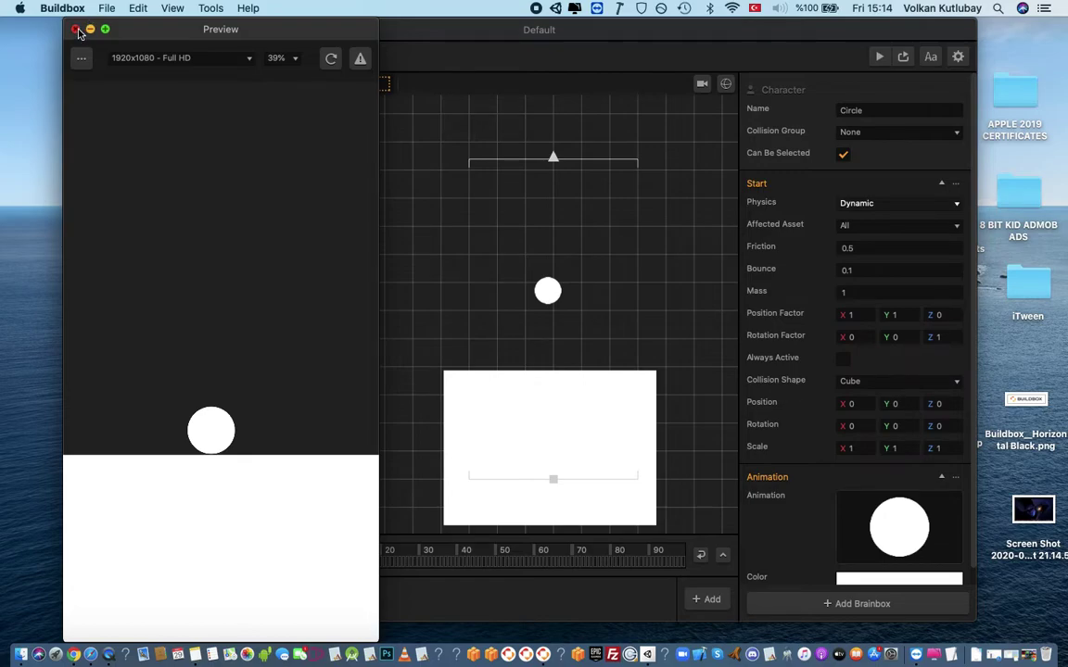
pyautogui.click(433, 41)
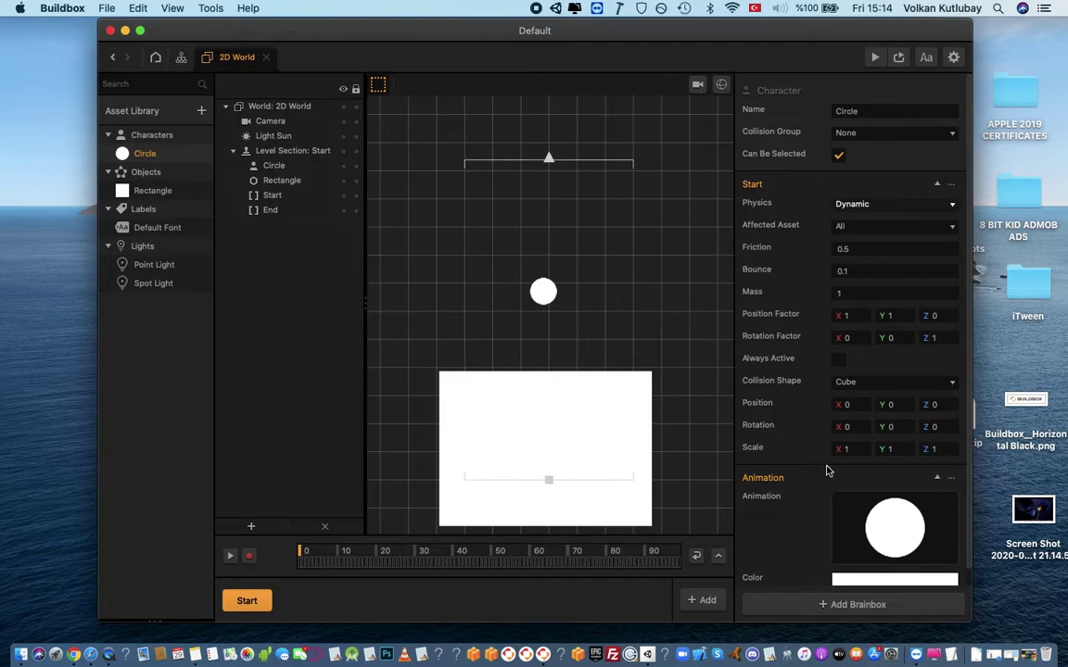
# - Add the Platformer component to the Circle character and look closely at the character in the scene
pyautogui.click(842, 608)
pyautogui.scroll(-5, 913, 356)
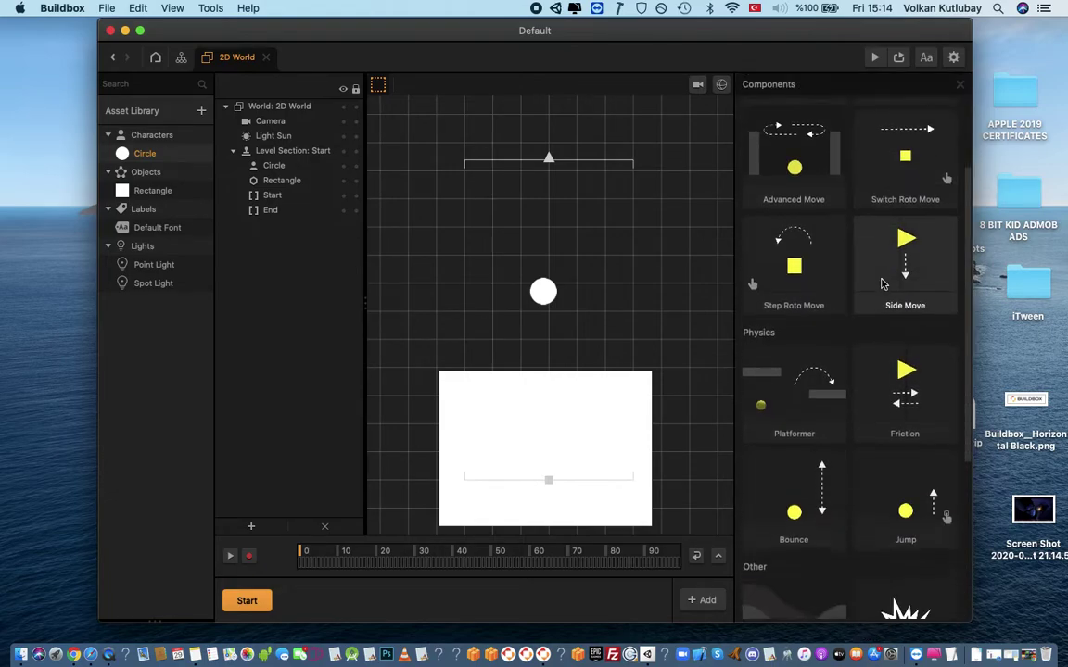
pyautogui.click(793, 246)
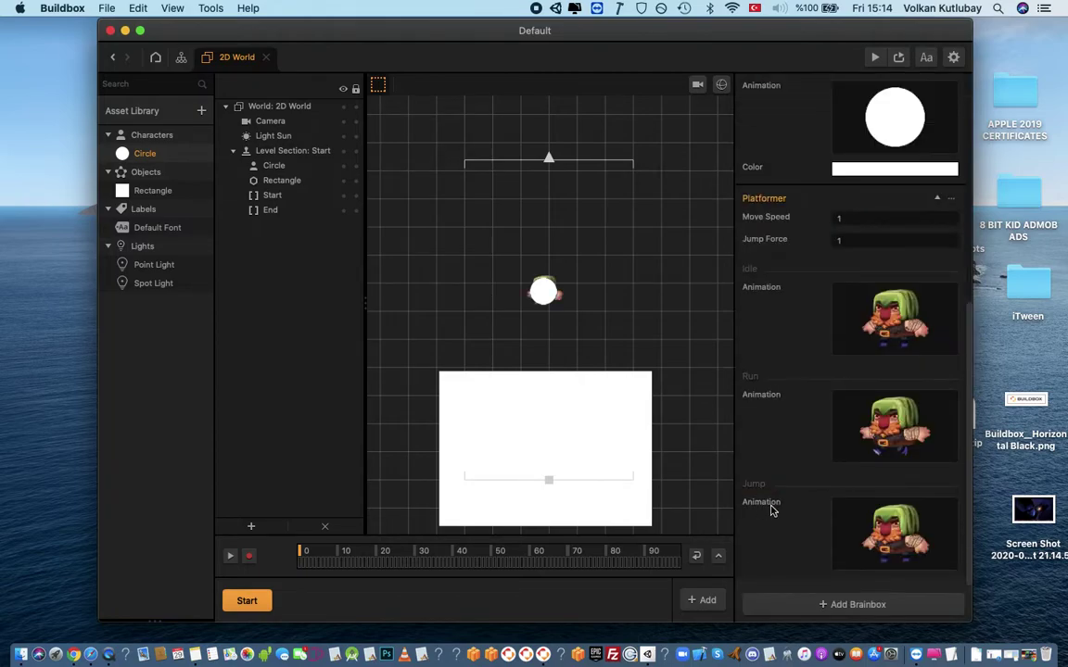
pyautogui.click(869, 606)
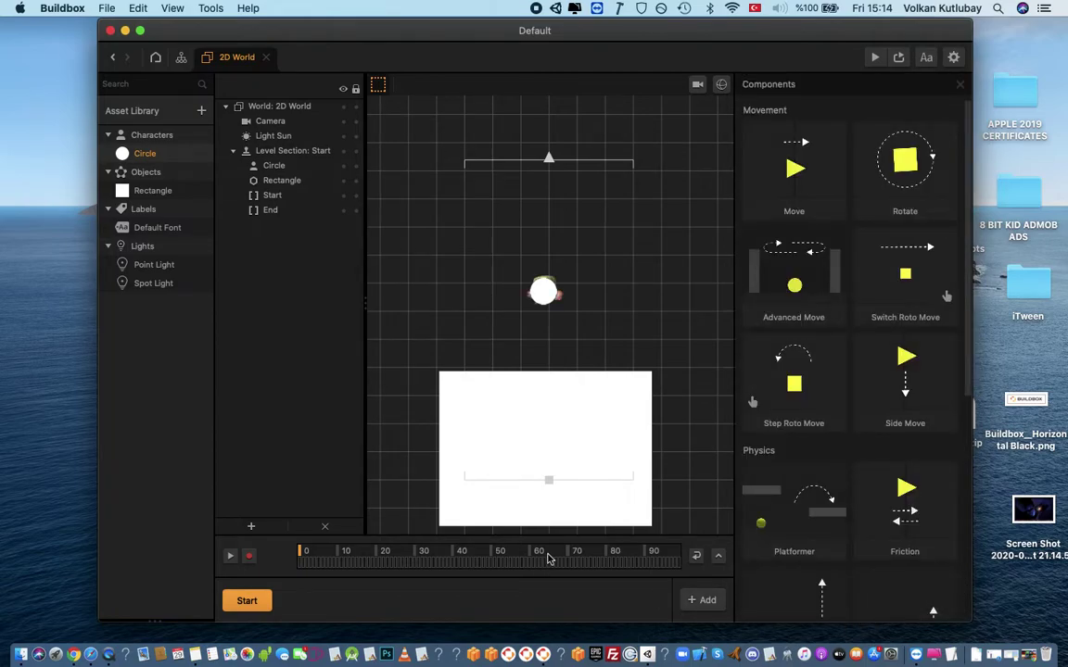
pyautogui.scroll(3, 579, 288)
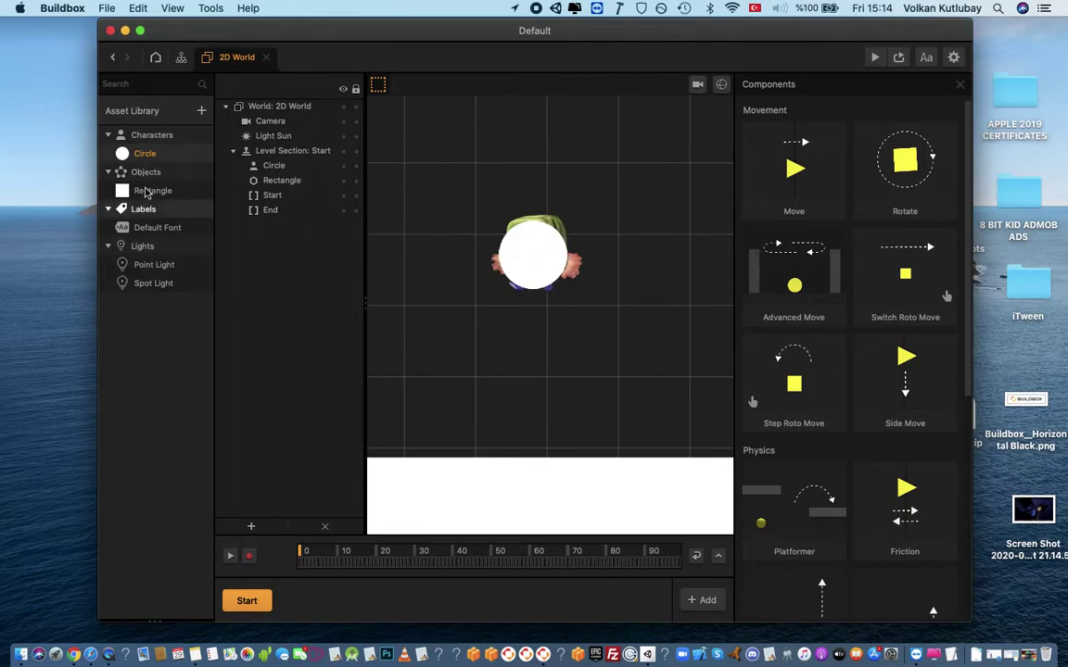
# - Open the Circle character's node map, examine the Platformer nodes and play the Run animation in the Animation Editor
pyautogui.doubleClick(123, 155)
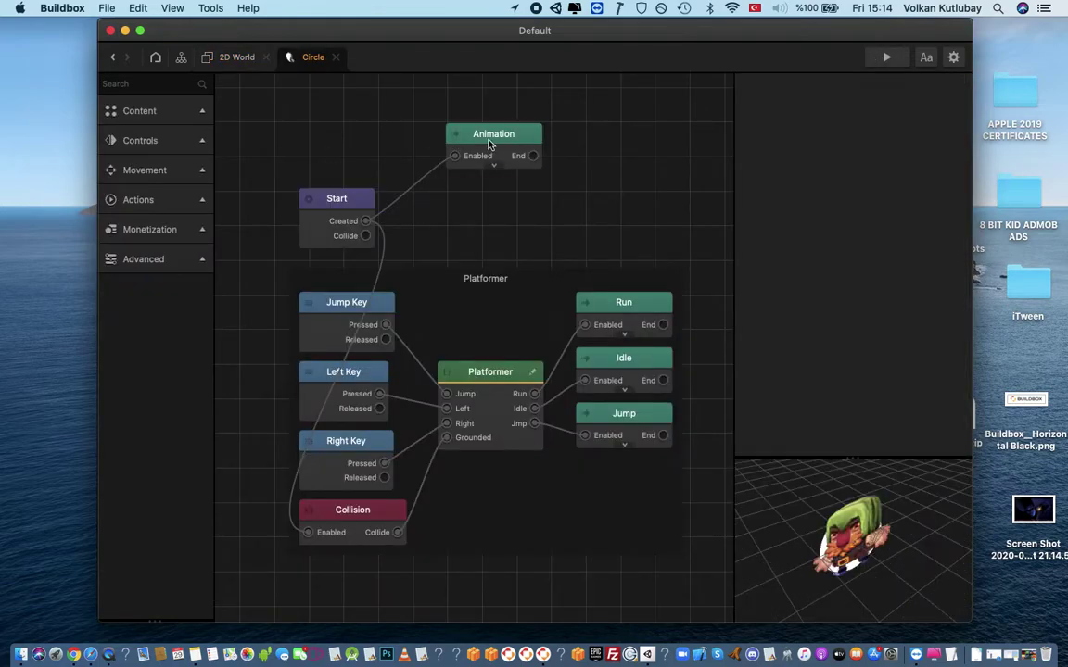
pyautogui.scroll(-3, 481, 226)
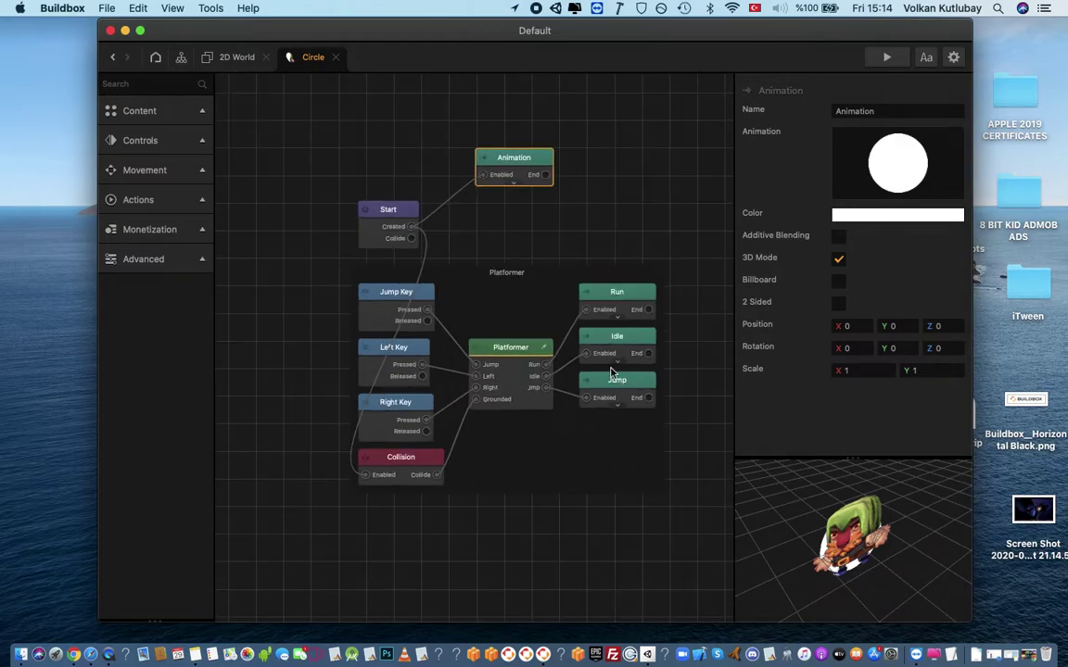
pyautogui.hscroll(3, 526, 250)
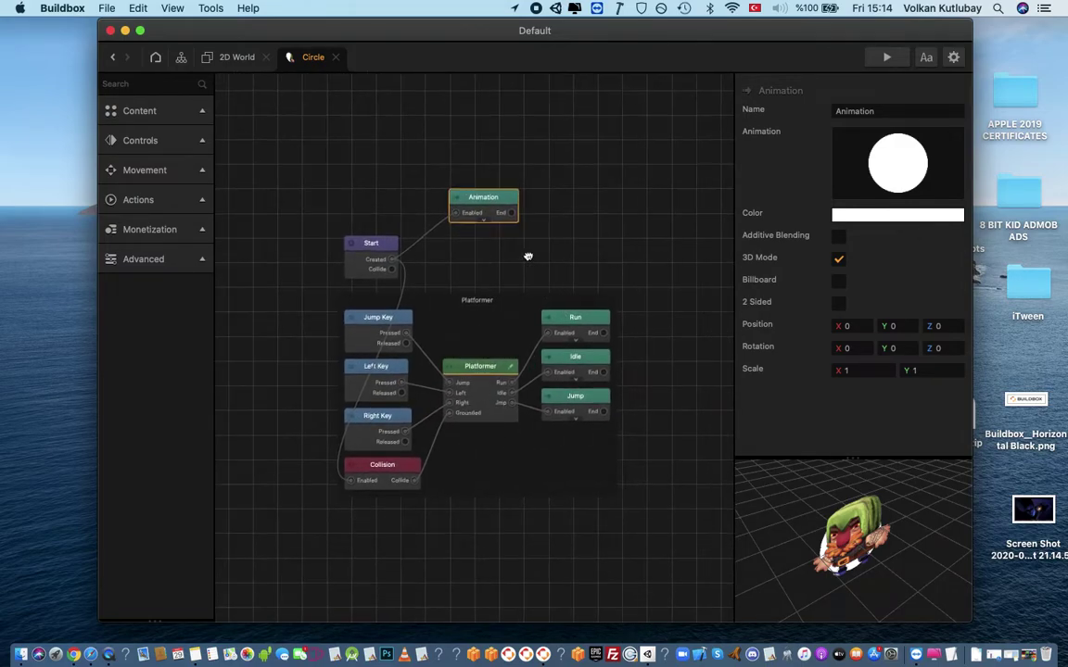
pyautogui.click(546, 309)
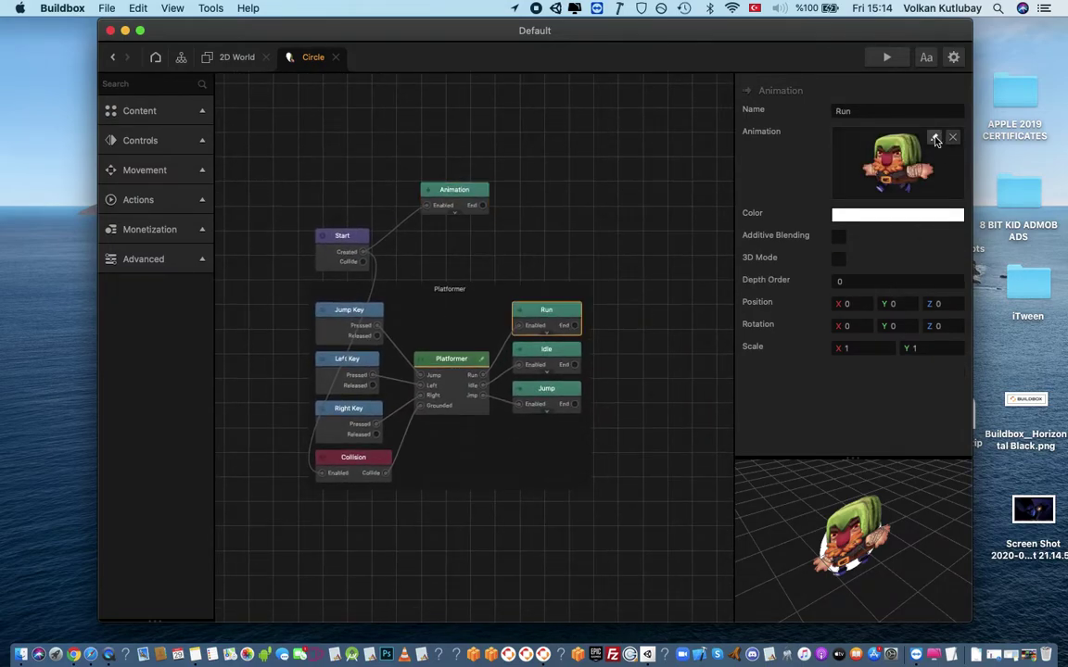
pyautogui.click(934, 137)
pyautogui.click(95, 467)
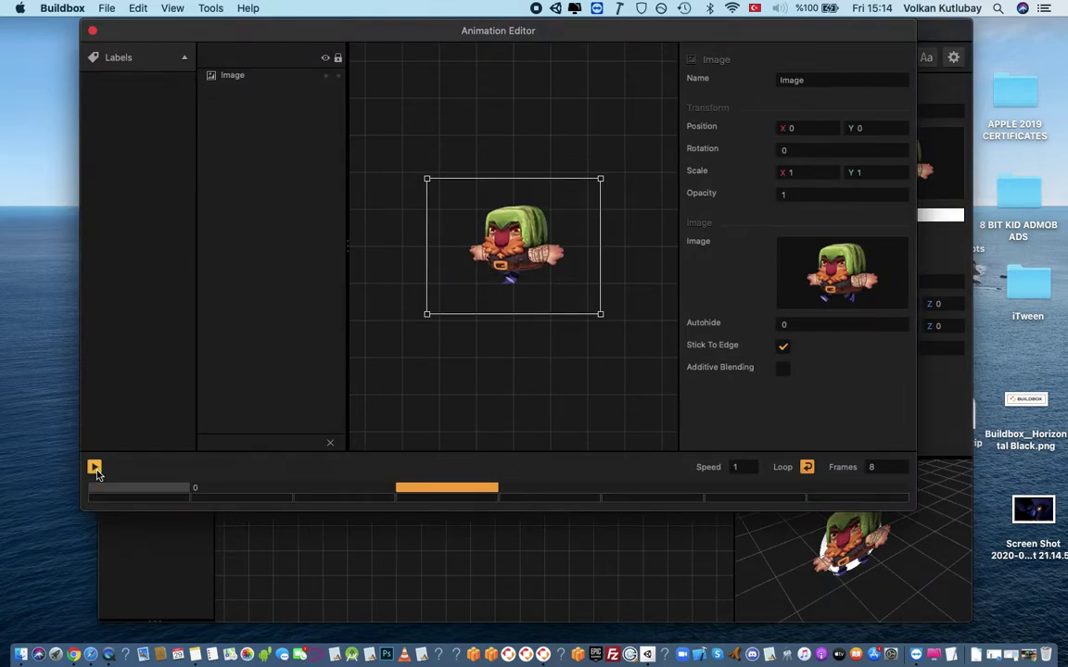
pyautogui.click(92, 31)
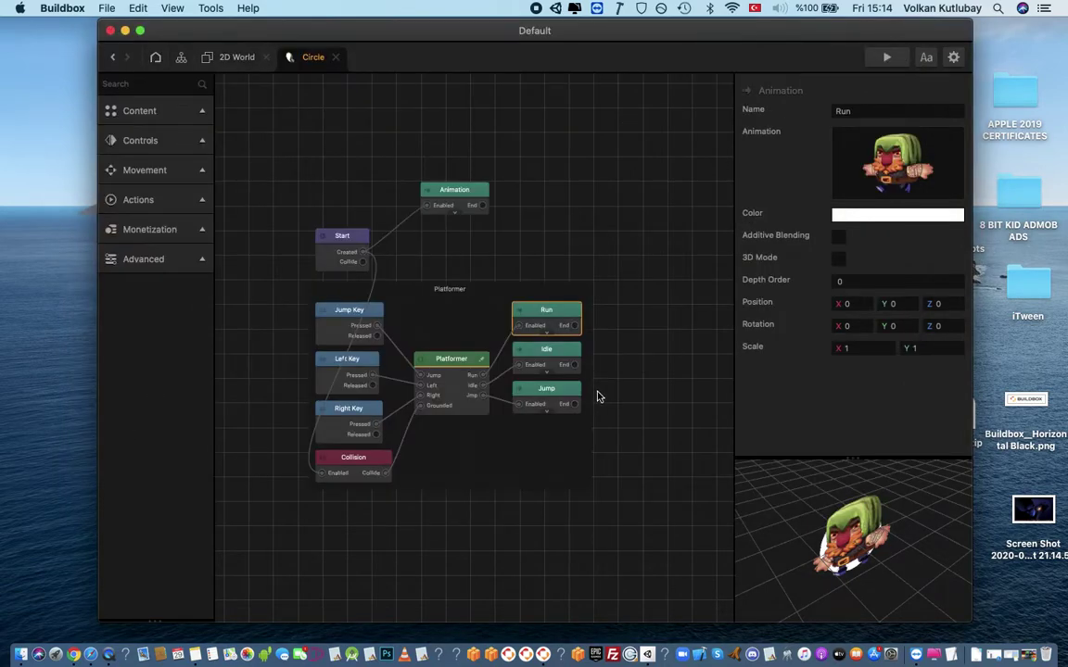
# - Play the Idle and Jump animations of the Platformer group in the Animation Editor
pyautogui.click(934, 137)
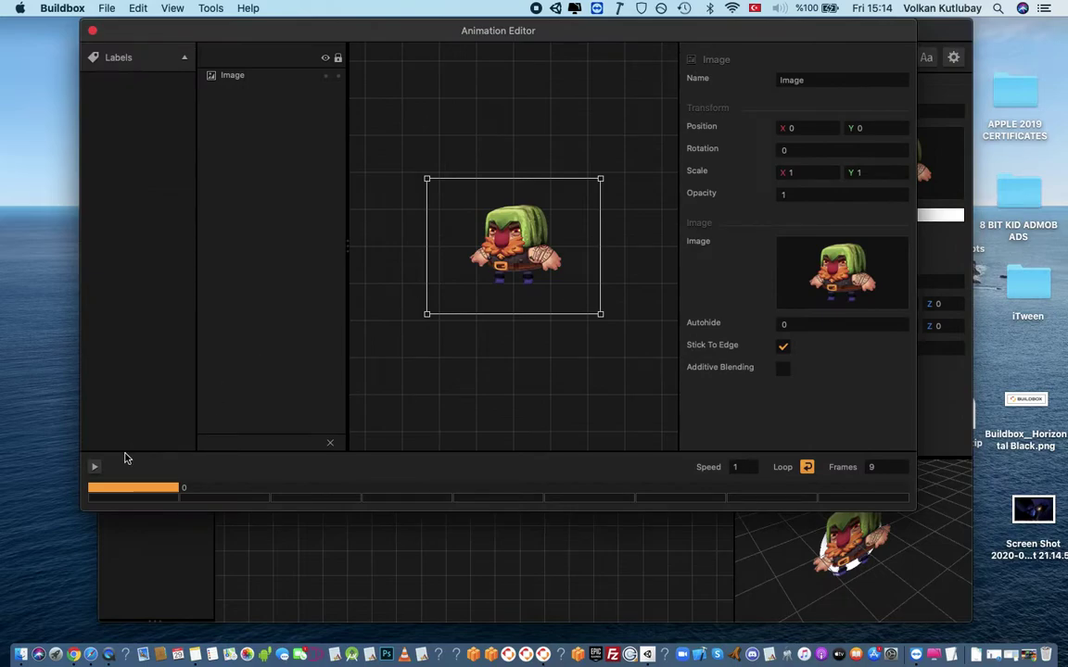
pyautogui.click(95, 467)
pyautogui.click(92, 31)
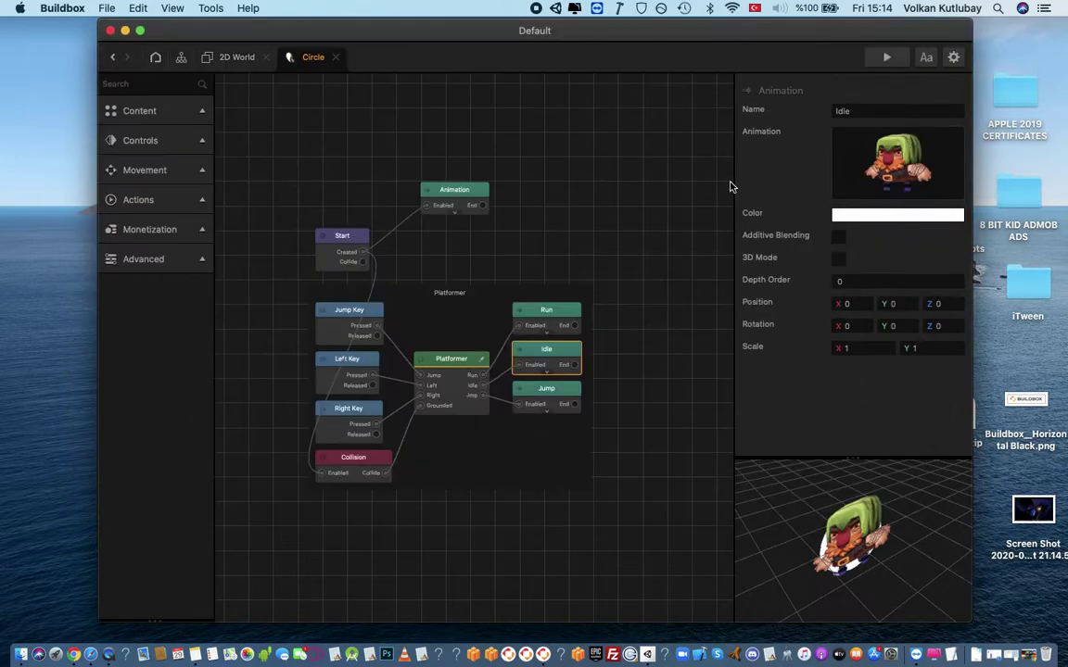
pyautogui.click(547, 393)
pyautogui.moveTo(907, 153)
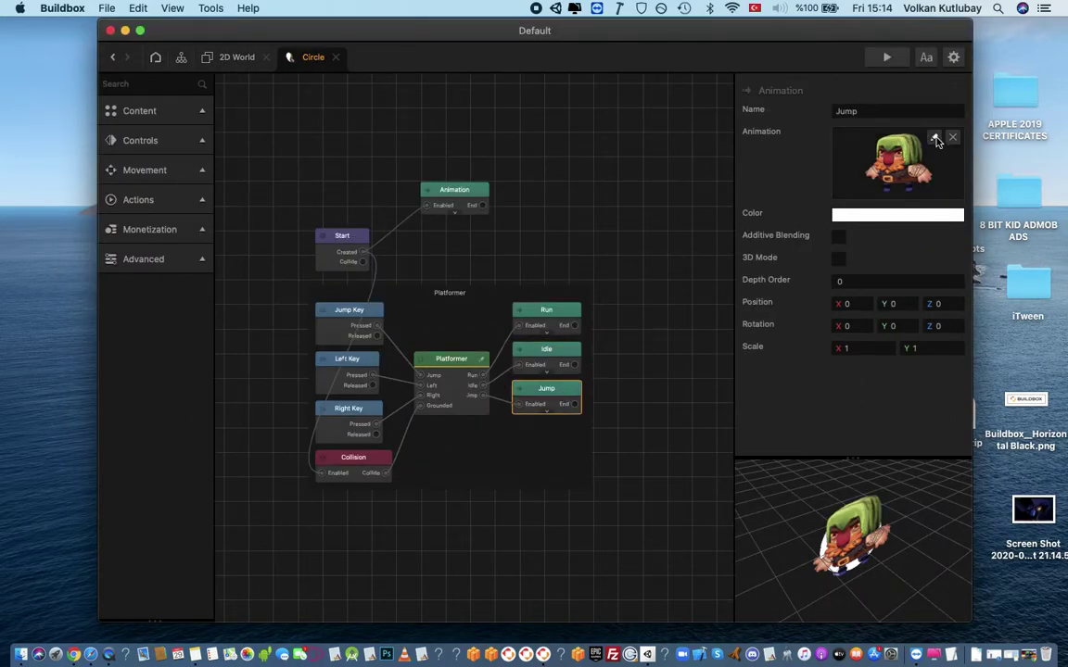
pyautogui.click(935, 139)
pyautogui.click(94, 468)
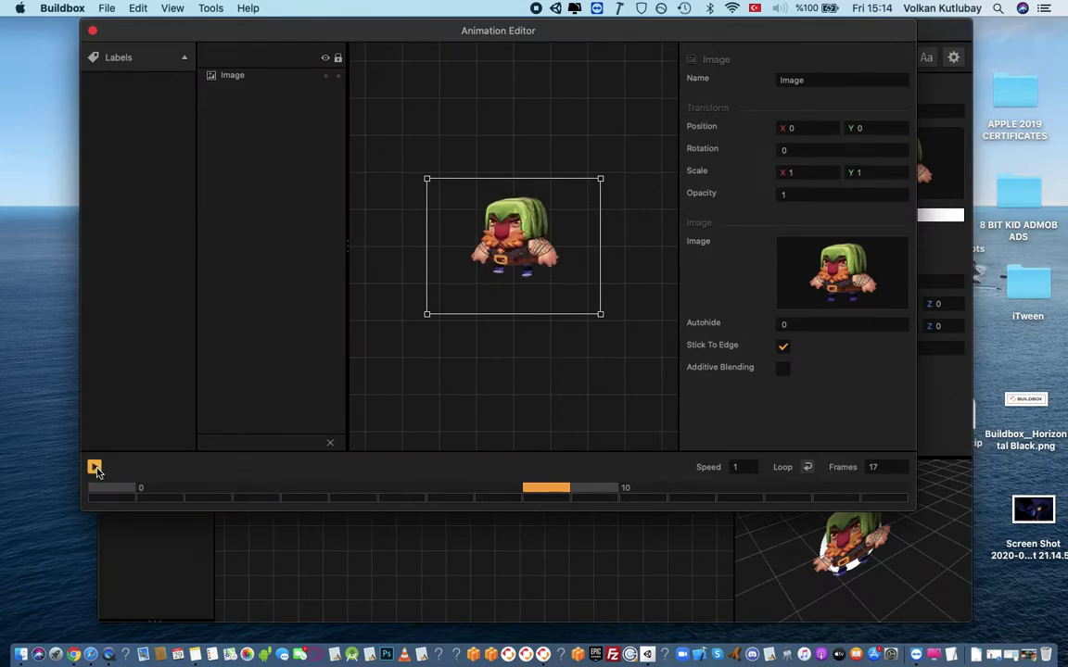
# - Close the Animation Editor, return to the 2D World and rename the Circle character as player
pyautogui.click(93, 34)
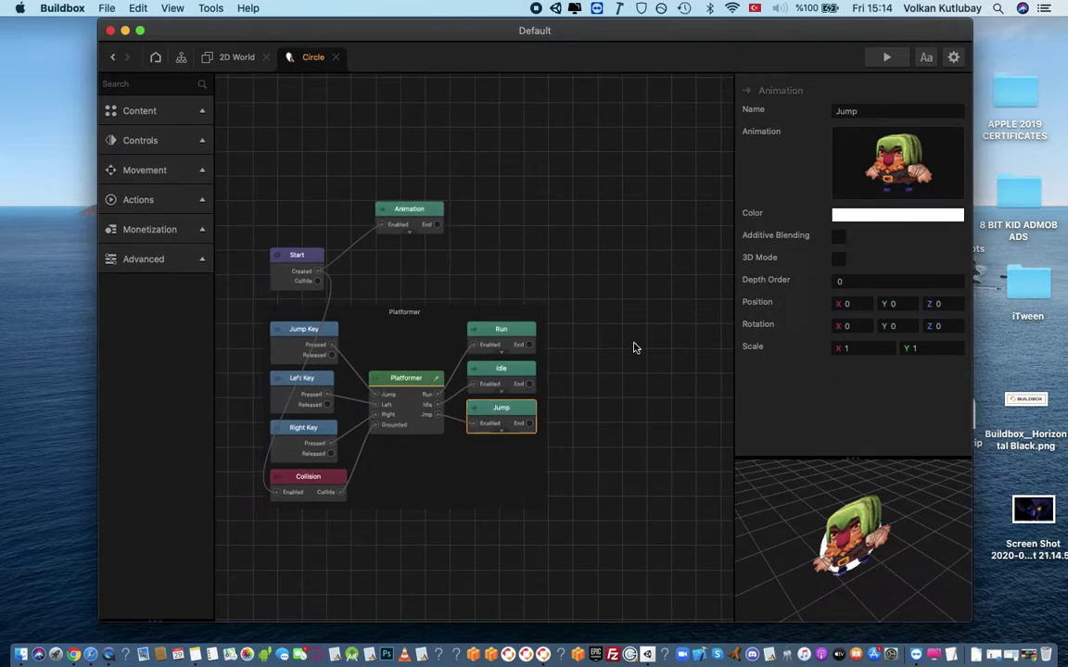
pyautogui.click(238, 57)
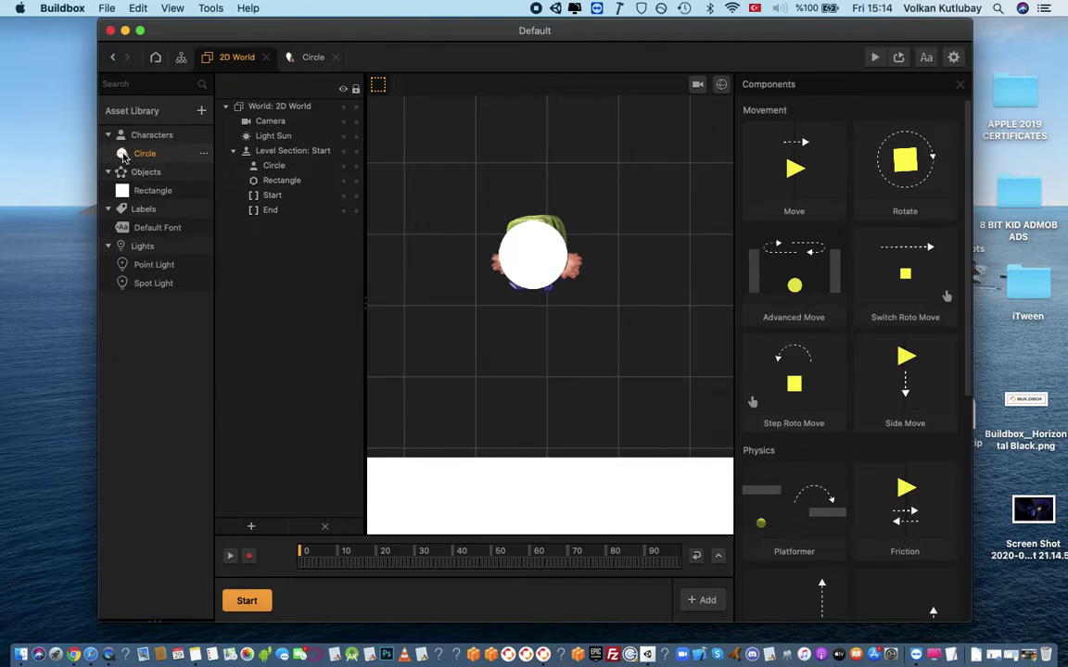
pyautogui.rightClick(123, 155)
pyautogui.click(131, 148)
pyautogui.rightClick(123, 156)
pyautogui.click(119, 157)
pyautogui.click(147, 188)
pyautogui.click(145, 169)
pyautogui.click(144, 160)
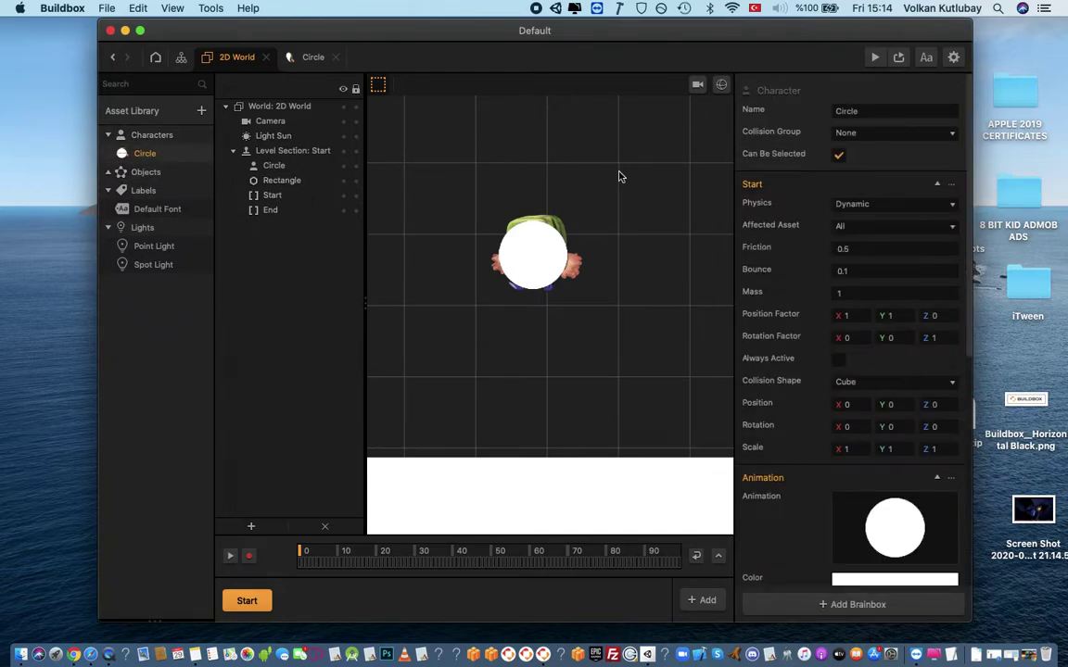
pyautogui.click(879, 111)
pyautogui.write('player')
pyautogui.press('Return')
# - Export the player character as an asset file named playerrrrr to the Desktop
pyautogui.rightClick(130, 156)
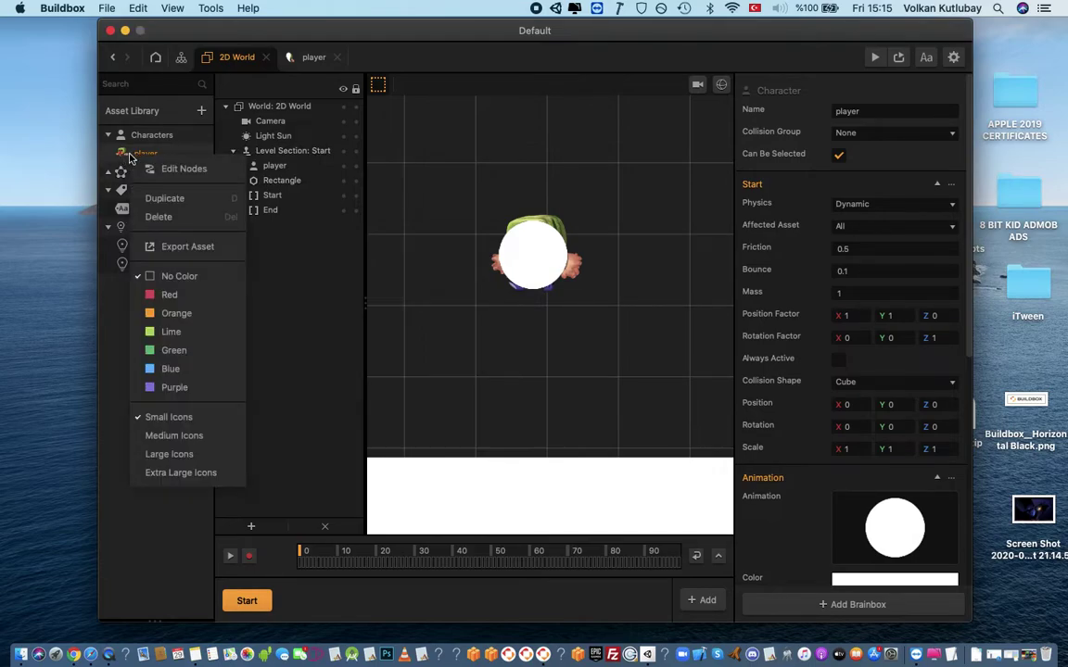
pyautogui.click(181, 248)
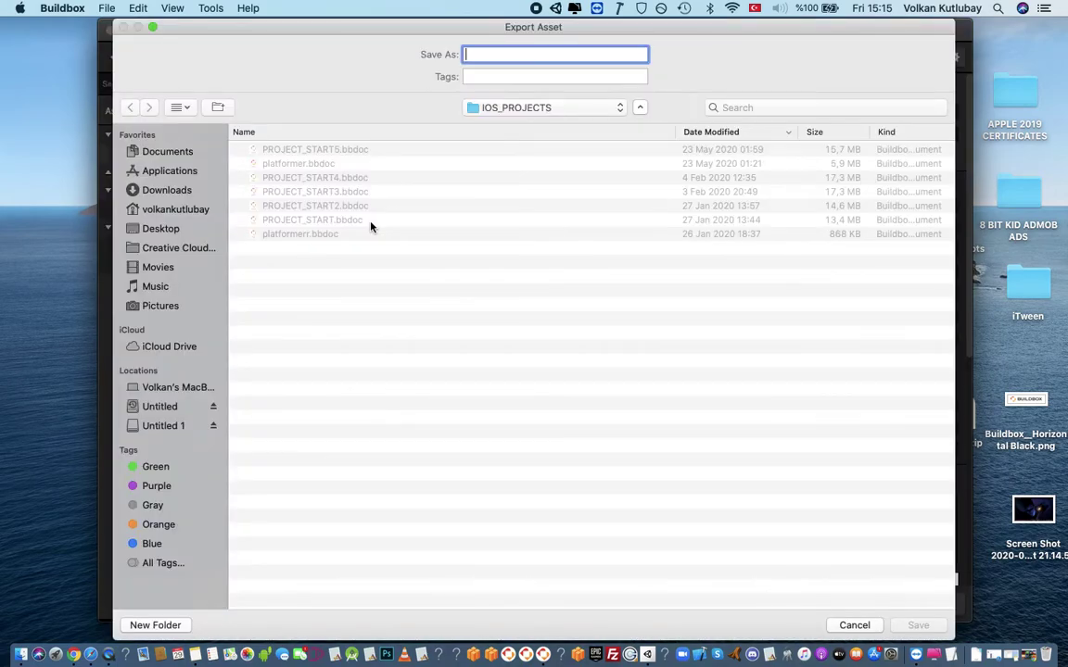
pyautogui.click(156, 228)
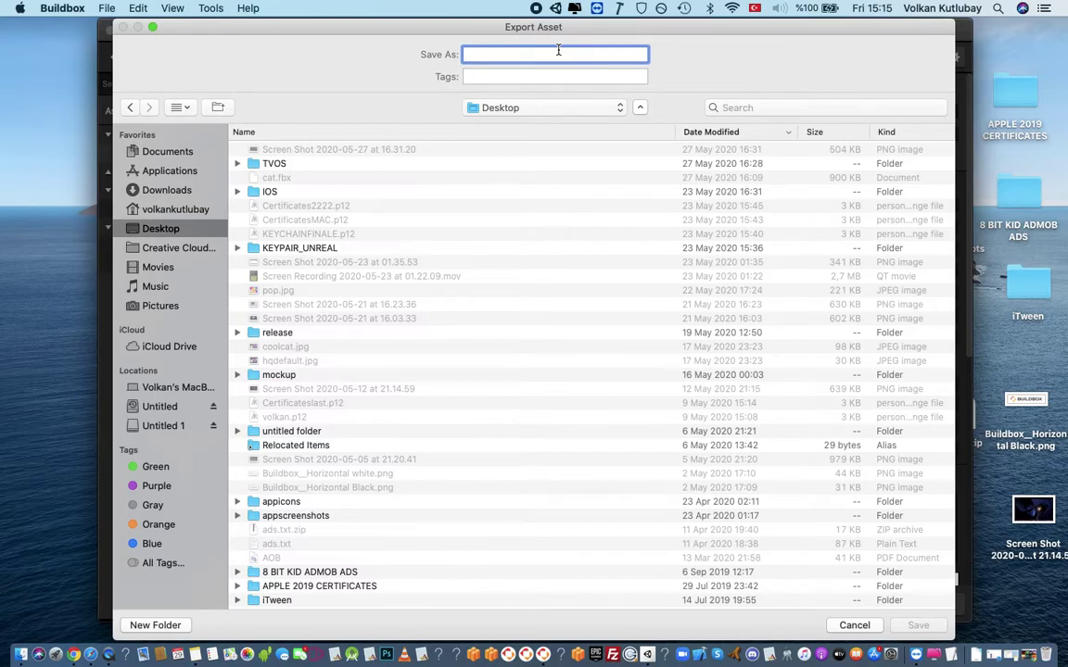
pyautogui.write('playerrrrr')
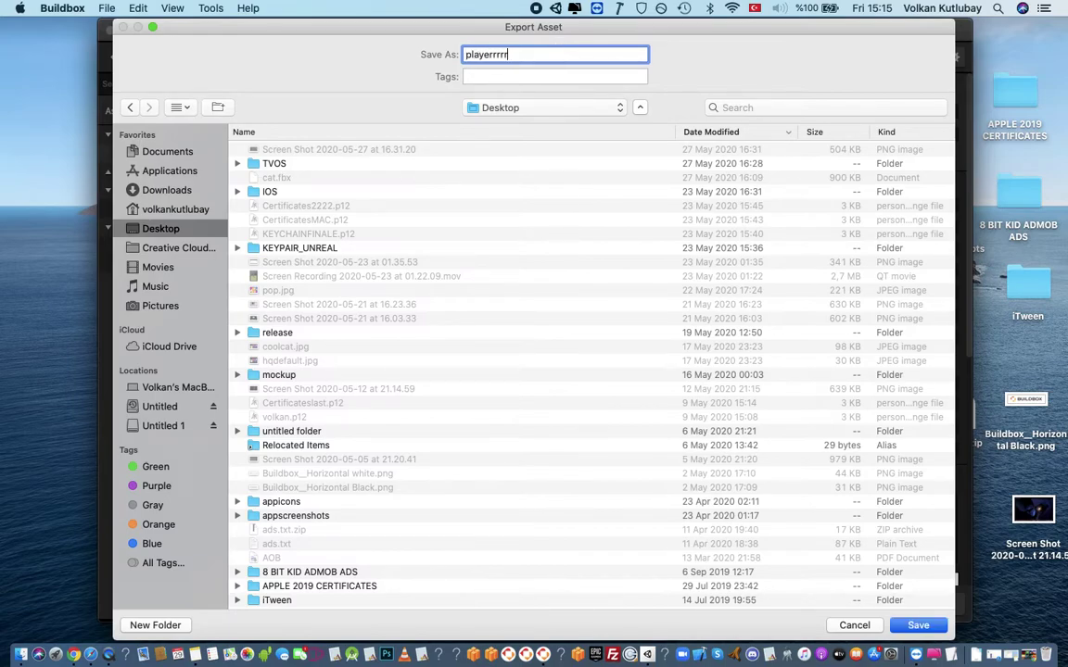
pyautogui.press('Return')
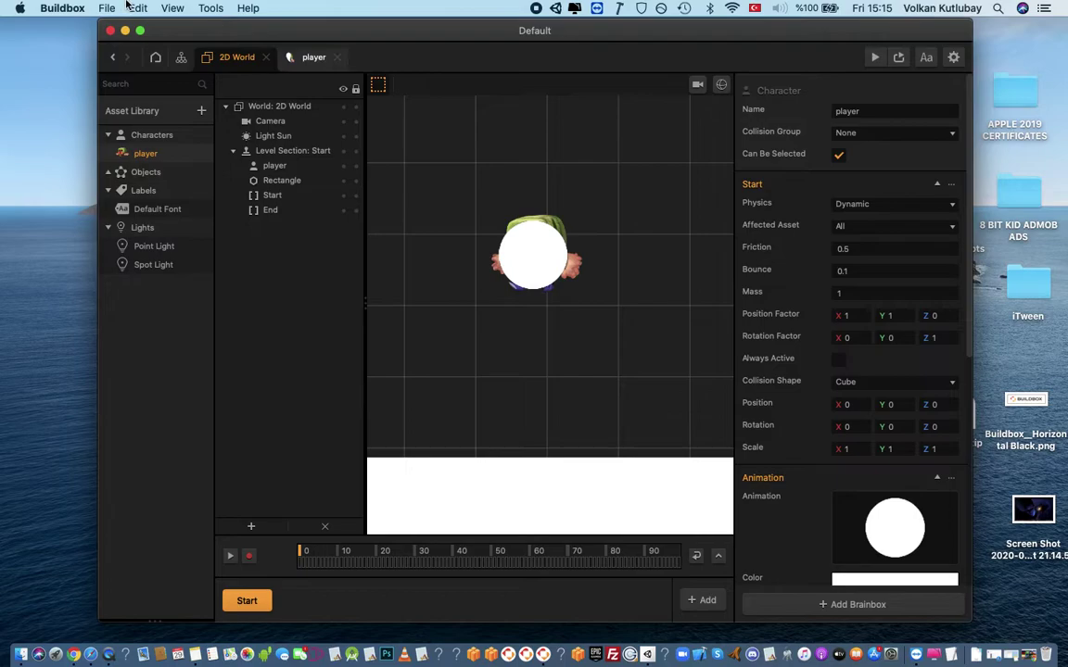
# - Try to create a new game in place of the current project, discarding its unsaved changes
pyautogui.click(108, 32)
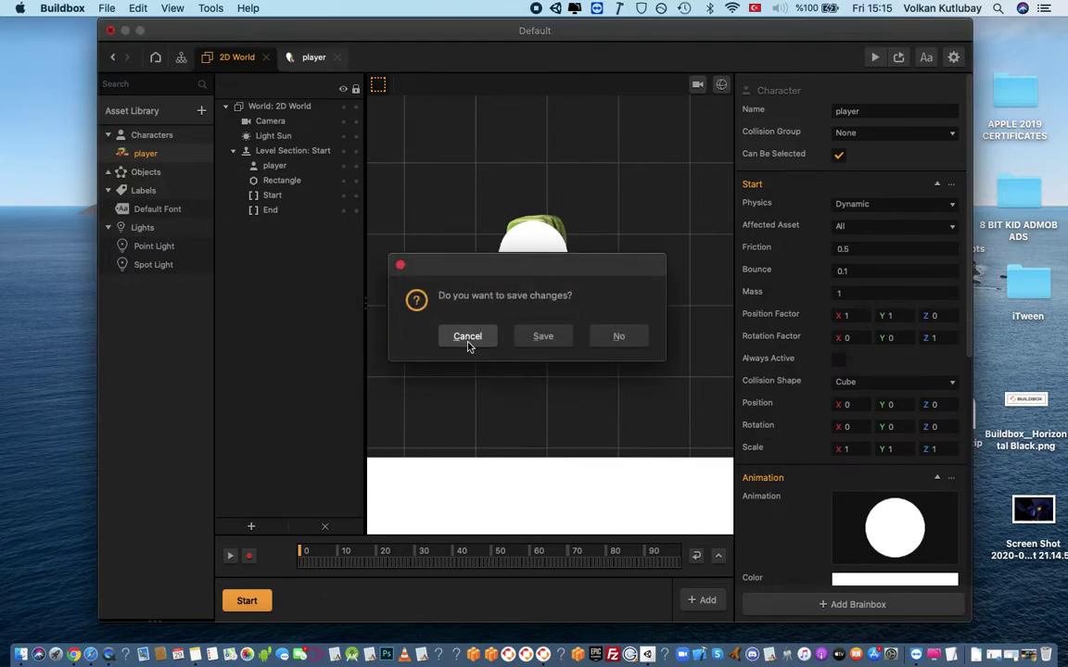
pyautogui.click(468, 336)
pyautogui.click(107, 8)
pyautogui.click(113, 23)
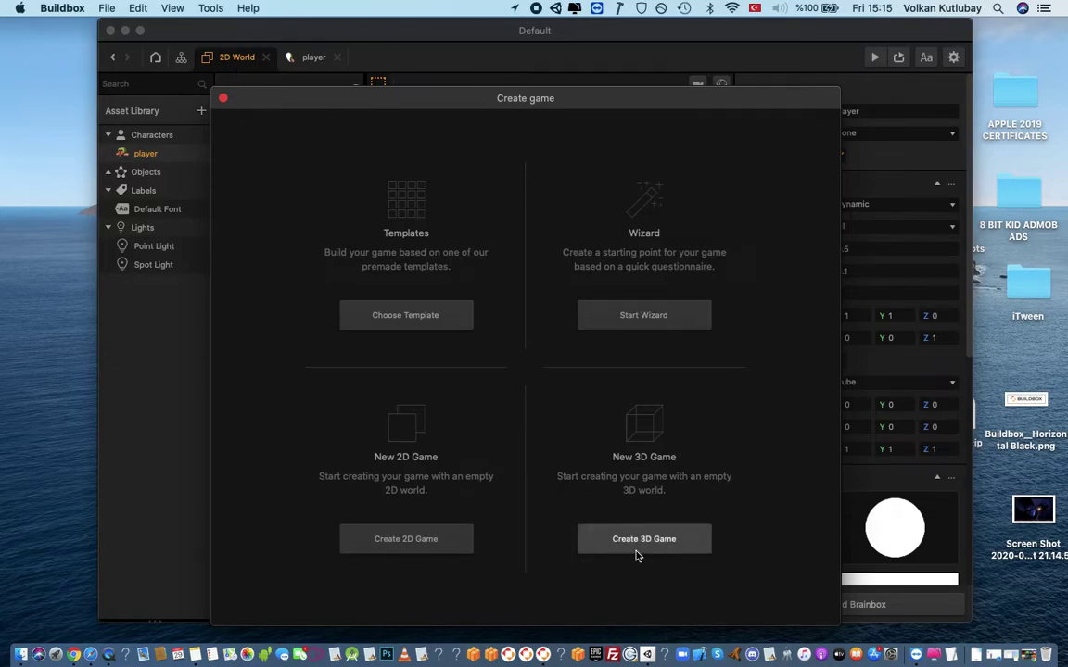
pyautogui.click(341, 318)
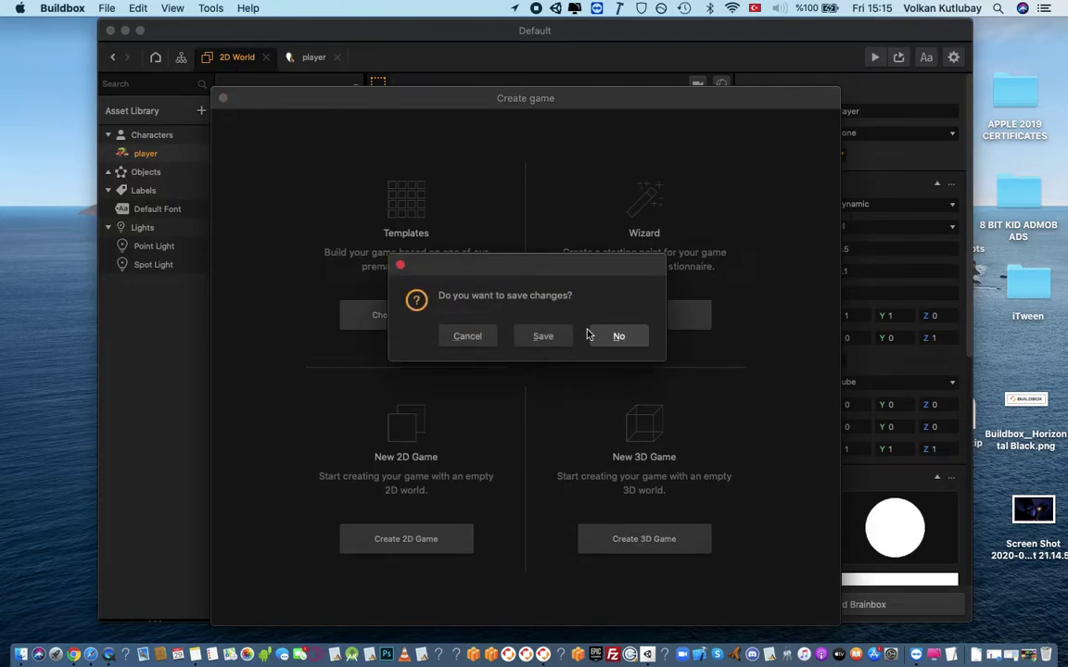
pyautogui.click(615, 335)
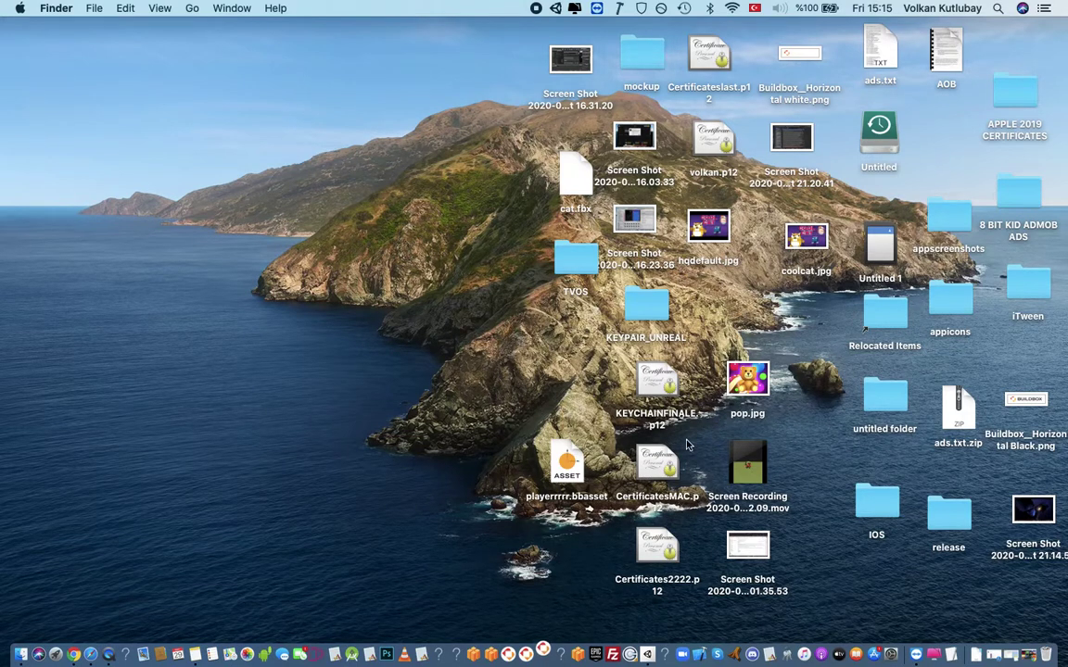
# - Move playerrrrr.bbasset to a free area of the desktop, and create a new 3D game in the reopened Buildbox
pyautogui.click(567, 468)
pyautogui.moveTo(566, 468); pyautogui.dragTo(450, 93)
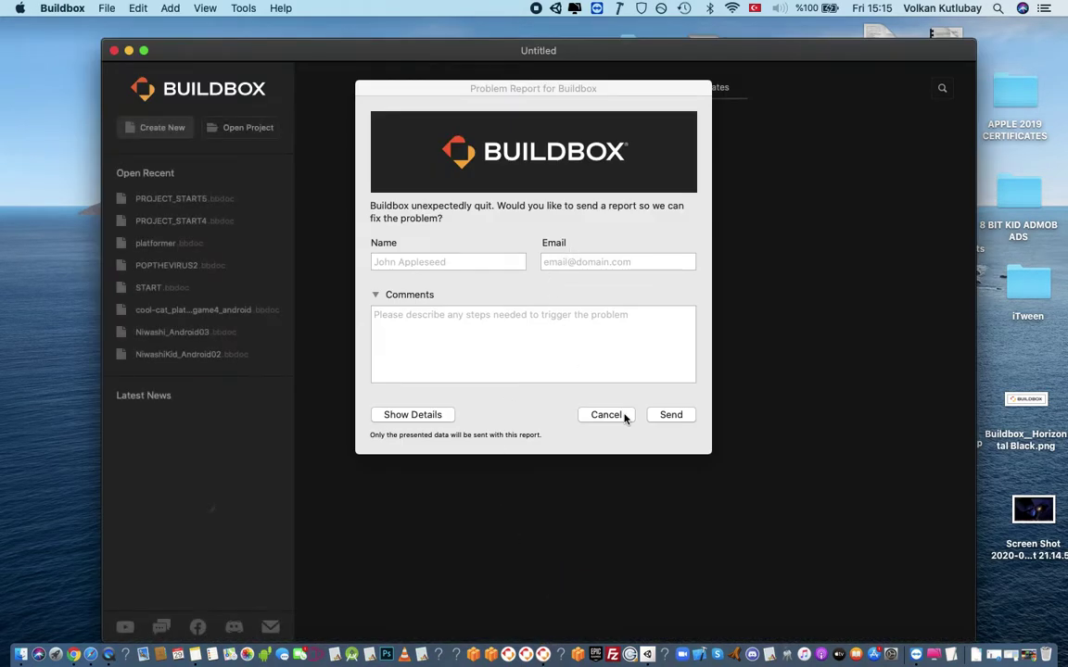
pyautogui.click(623, 416)
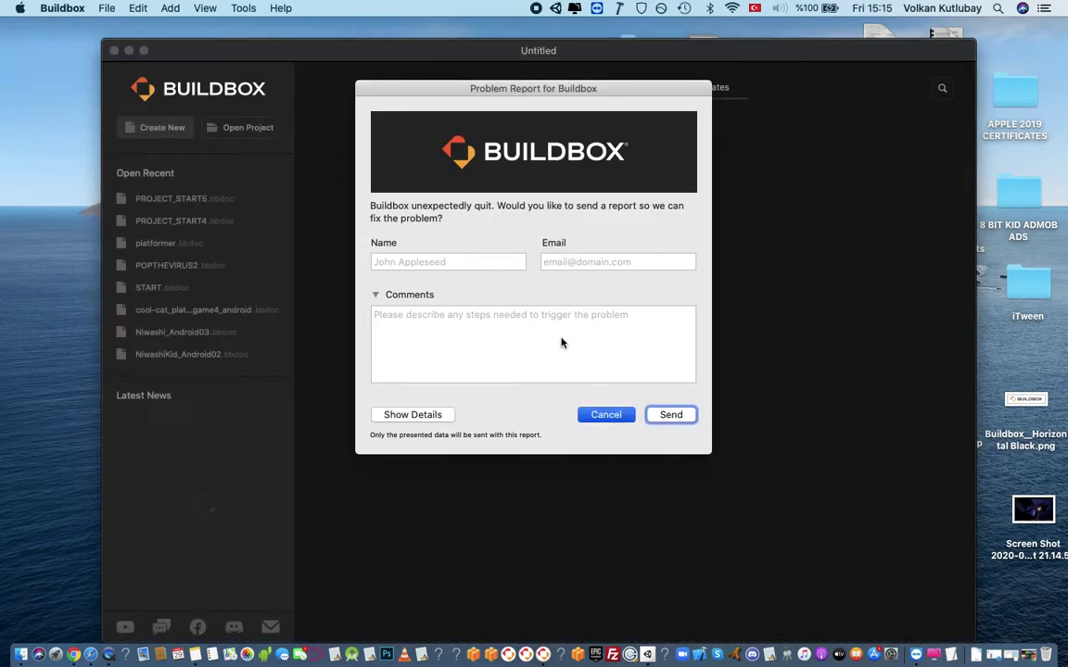
pyautogui.moveTo(418, 53); pyautogui.dragTo(409, 53)
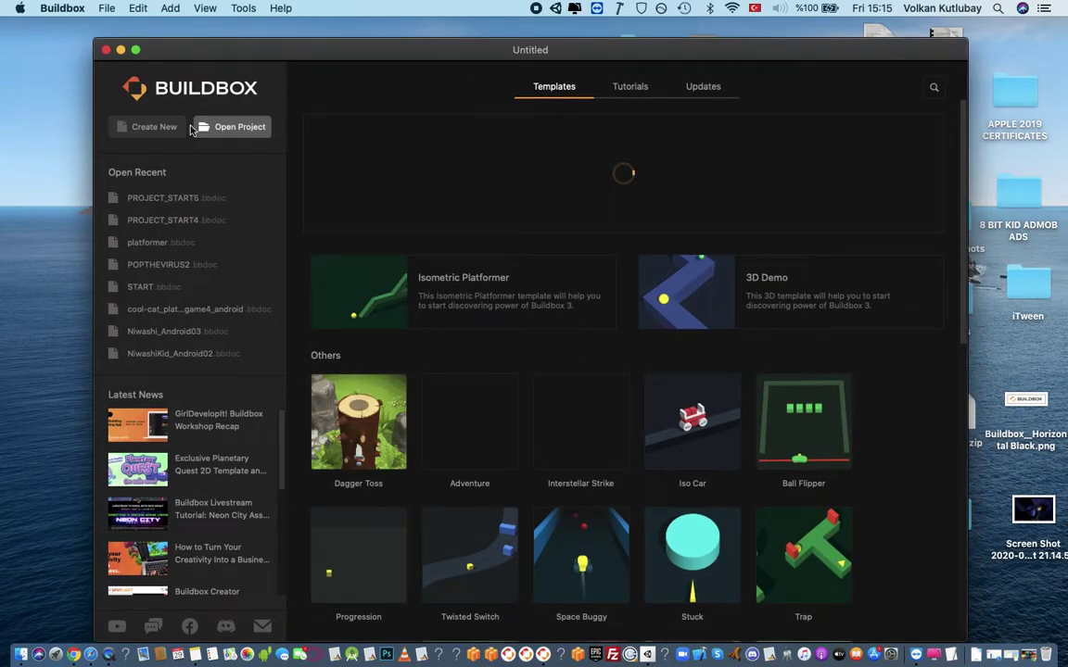
pyautogui.click(141, 127)
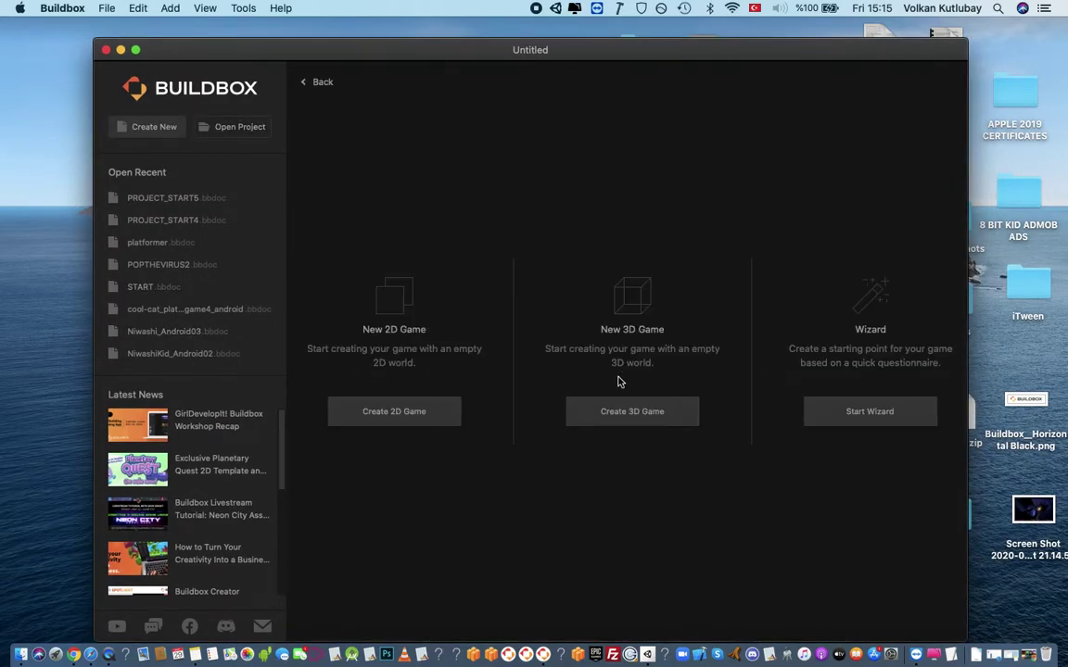
pyautogui.click(623, 412)
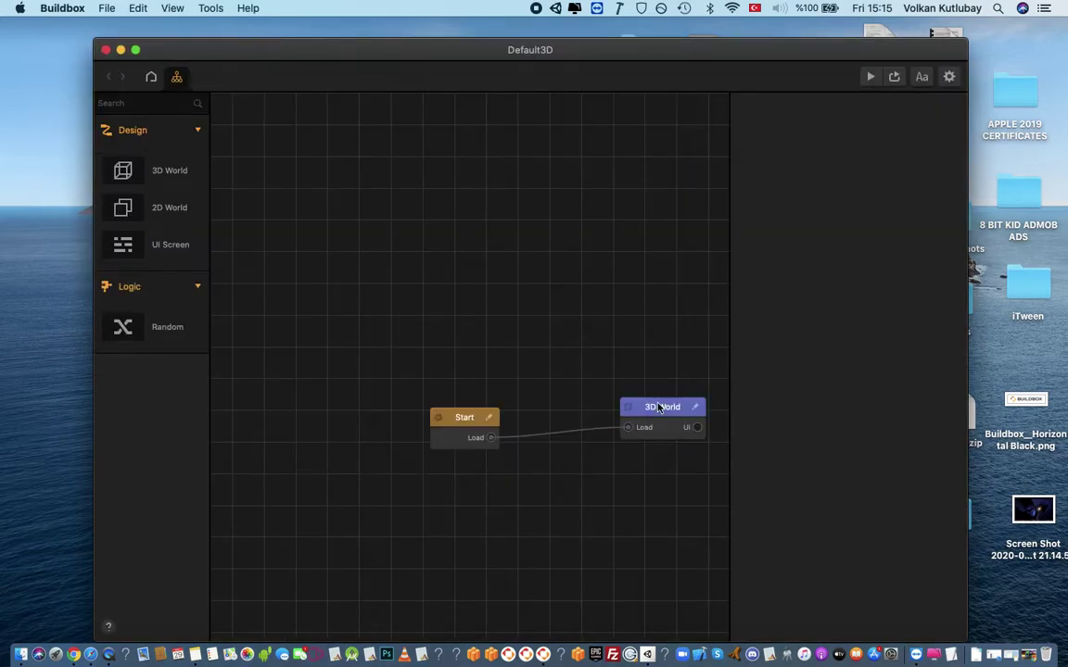
pyautogui.doubleClick(653, 408)
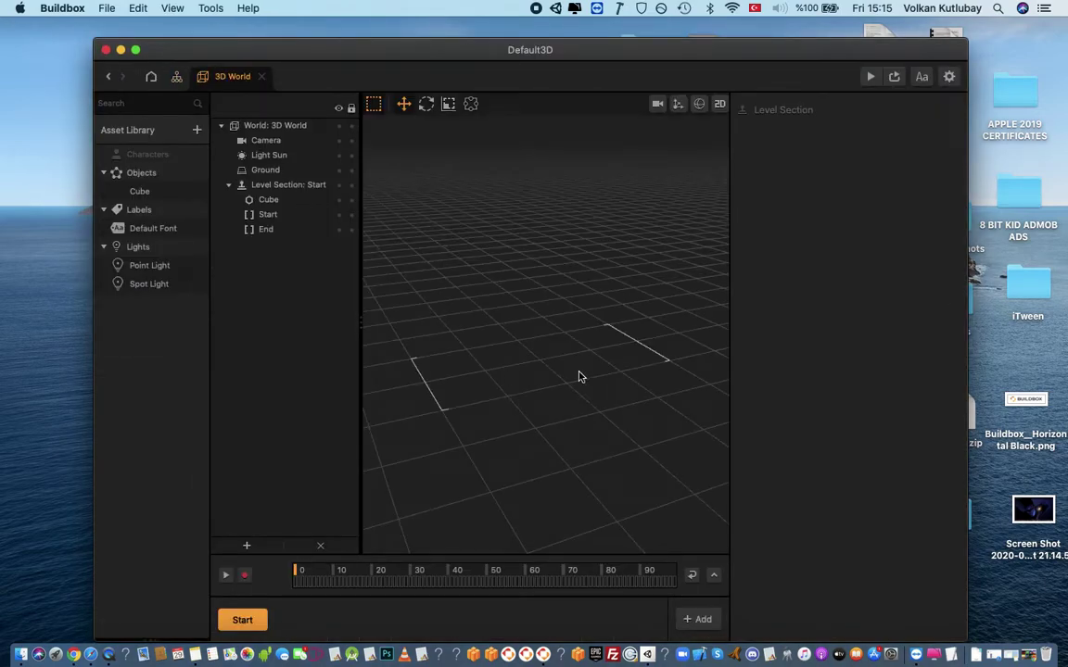
# - Delete the Cube from the 3D World scene and look at the Light Sun and Ground settings
pyautogui.click(556, 329)
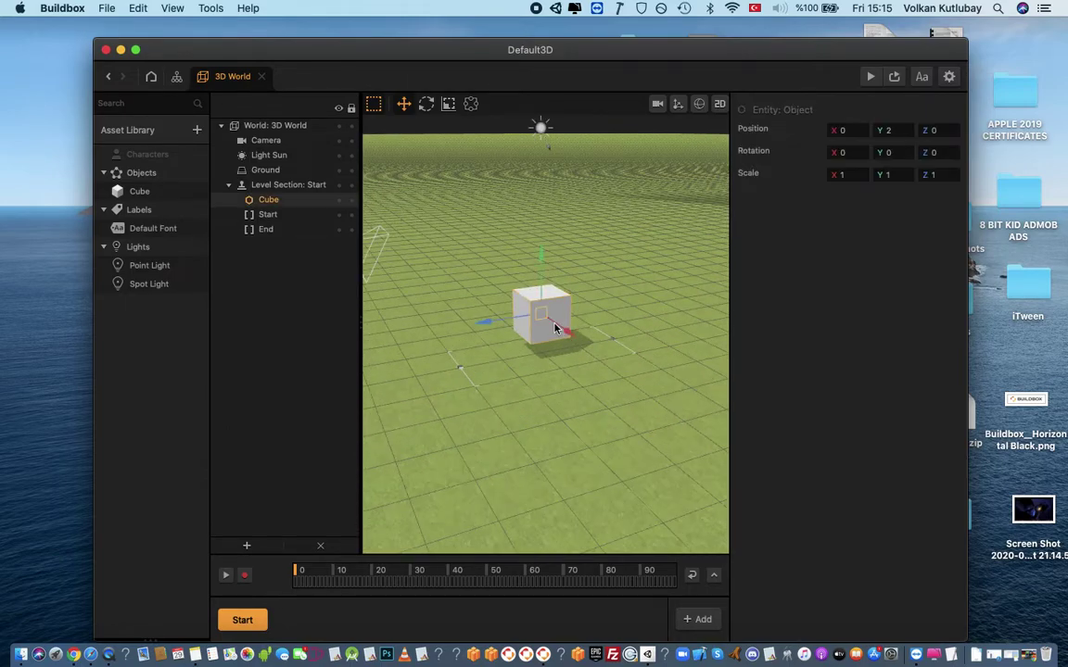
pyautogui.press('Delete')
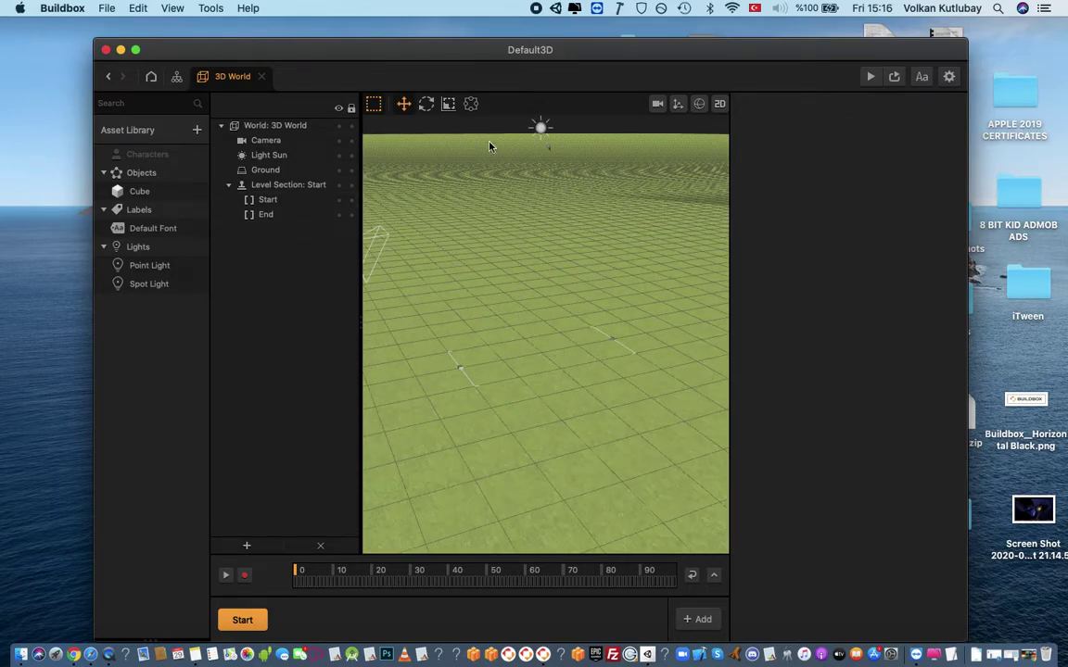
pyautogui.click(522, 317)
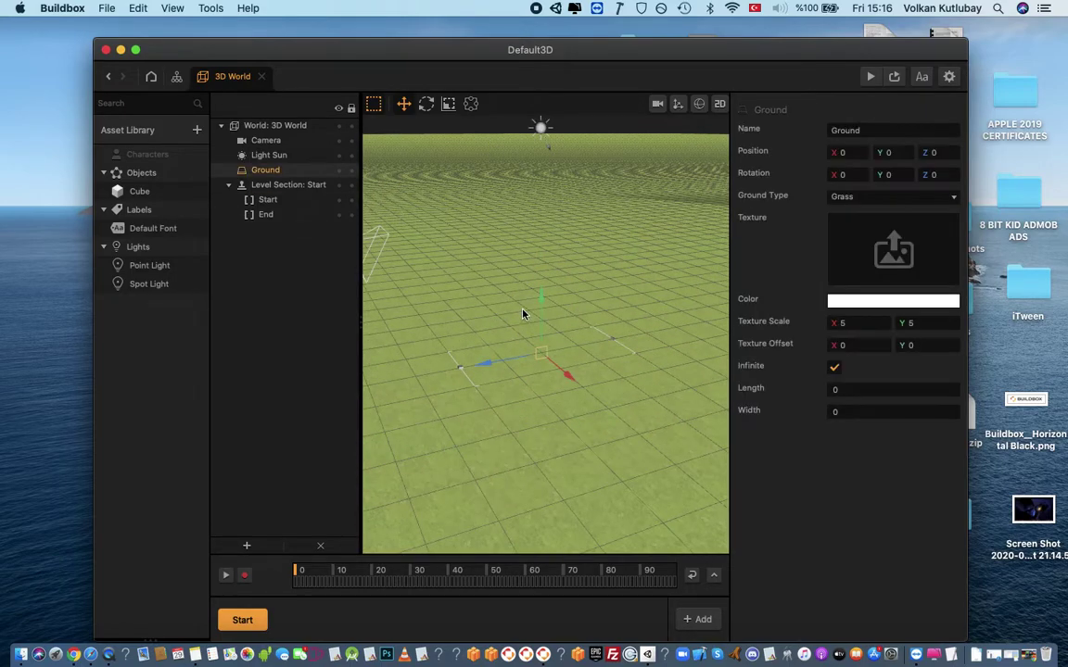
pyautogui.click(278, 156)
pyautogui.click(279, 170)
# - Import playerrrrr.bbasset from the desktop into the 3D project's Asset Library and select the player character
pyautogui.moveTo(456, 52); pyautogui.dragTo(416, 205)
pyautogui.moveTo(452, 98); pyautogui.dragTo(489, 551)
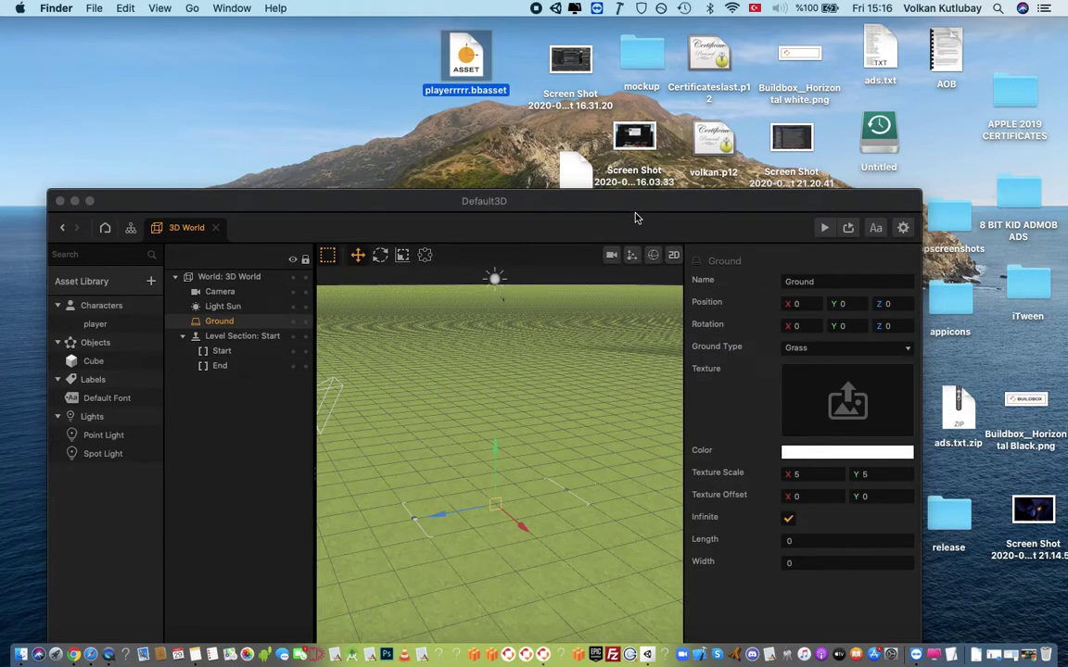
pyautogui.moveTo(634, 206); pyautogui.dragTo(682, 72)
pyautogui.click(121, 192)
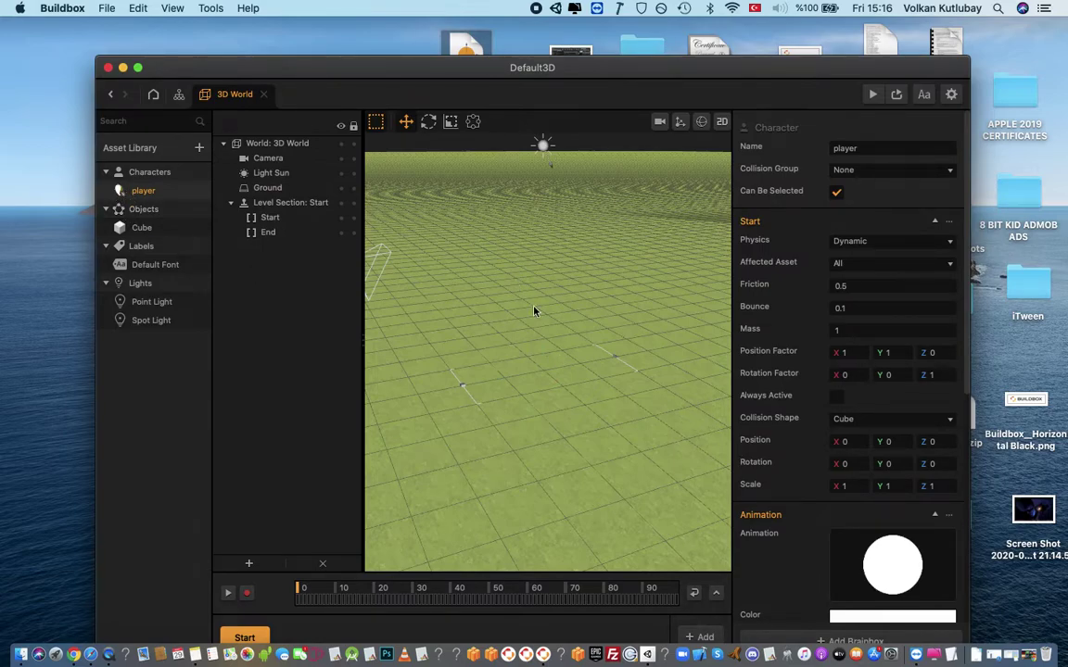
# - Place the player character in the 3D World scene and raise it slightly above the ground
pyautogui.moveTo(121, 190); pyautogui.dragTo(573, 363)
pyautogui.moveTo(580, 275)
pyautogui.mouseDown()
pyautogui.moveTo(580, 243)
pyautogui.moveTo(580, 260)
pyautogui.mouseUp()
pyautogui.click(119, 207)
# - Open the player's node map and set the Start node's Collision Shape to Sphere
pyautogui.doubleClick(120, 190)
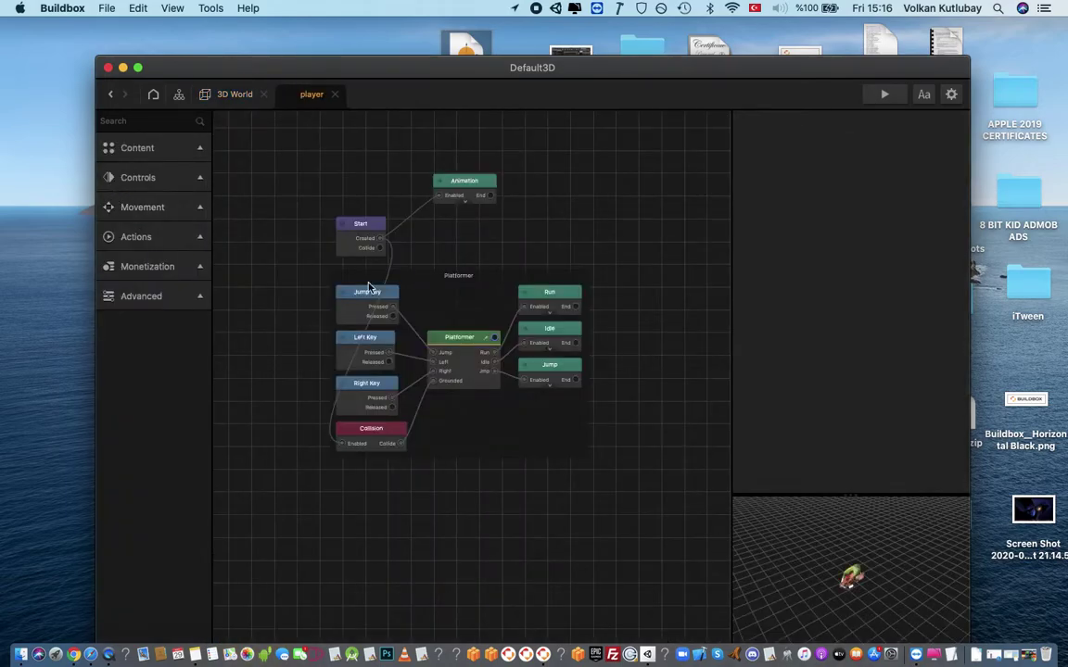
pyautogui.click(953, 175)
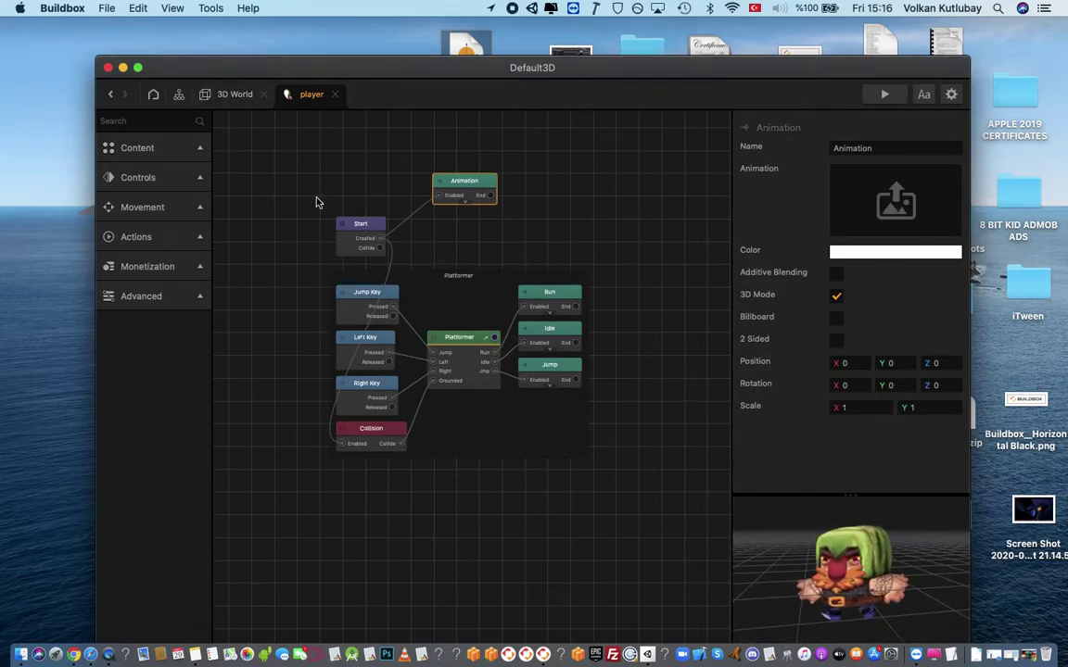
pyautogui.click(362, 230)
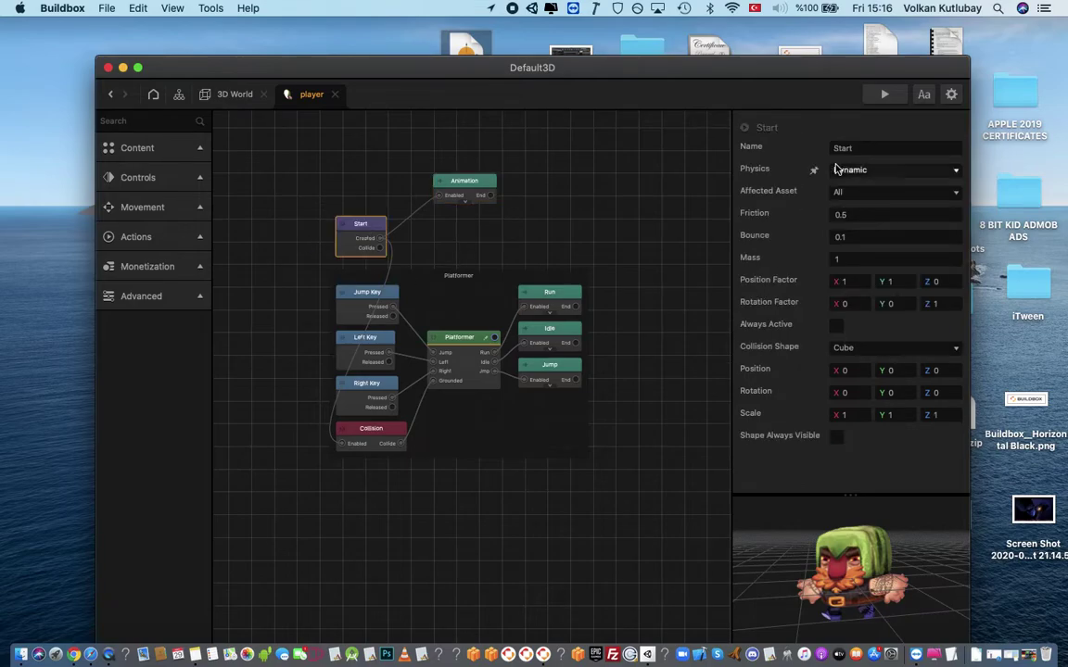
pyautogui.click(888, 193)
pyautogui.click(873, 350)
pyautogui.click(875, 379)
# - Make the player's collision shape always visible, inspect it from another angle in the model preview, and hide it again
pyautogui.click(837, 436)
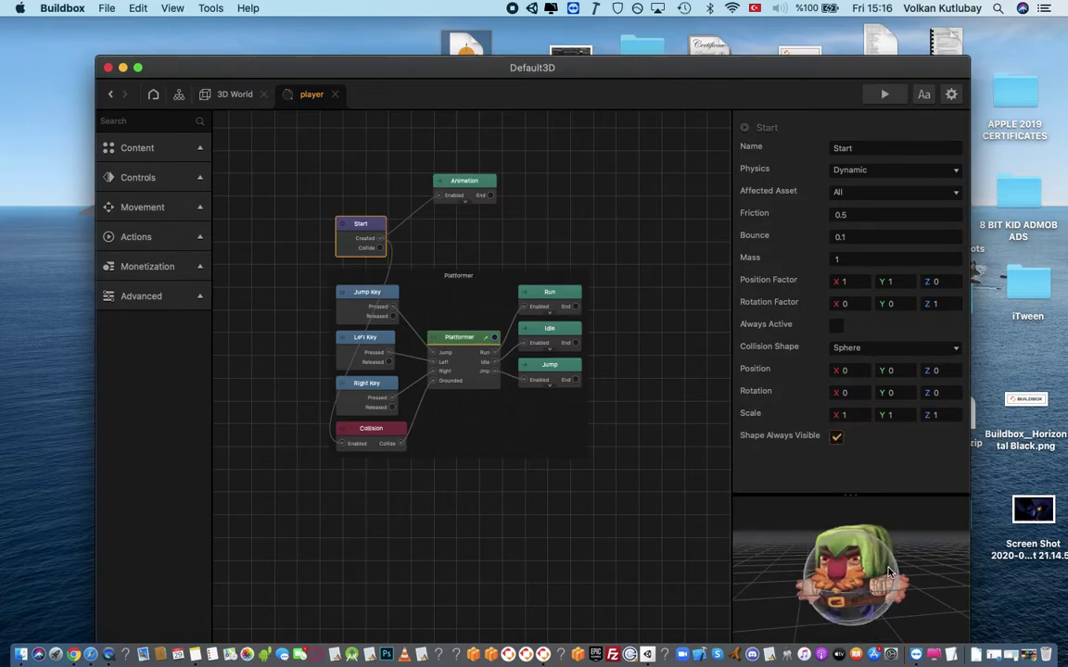
pyautogui.moveTo(895, 575)
pyautogui.mouseDown()
pyautogui.moveTo(803, 549)
pyautogui.moveTo(830, 568)
pyautogui.moveTo(915, 575)
pyautogui.moveTo(829, 561)
pyautogui.moveTo(876, 575)
pyautogui.mouseUp()
pyautogui.click(837, 437)
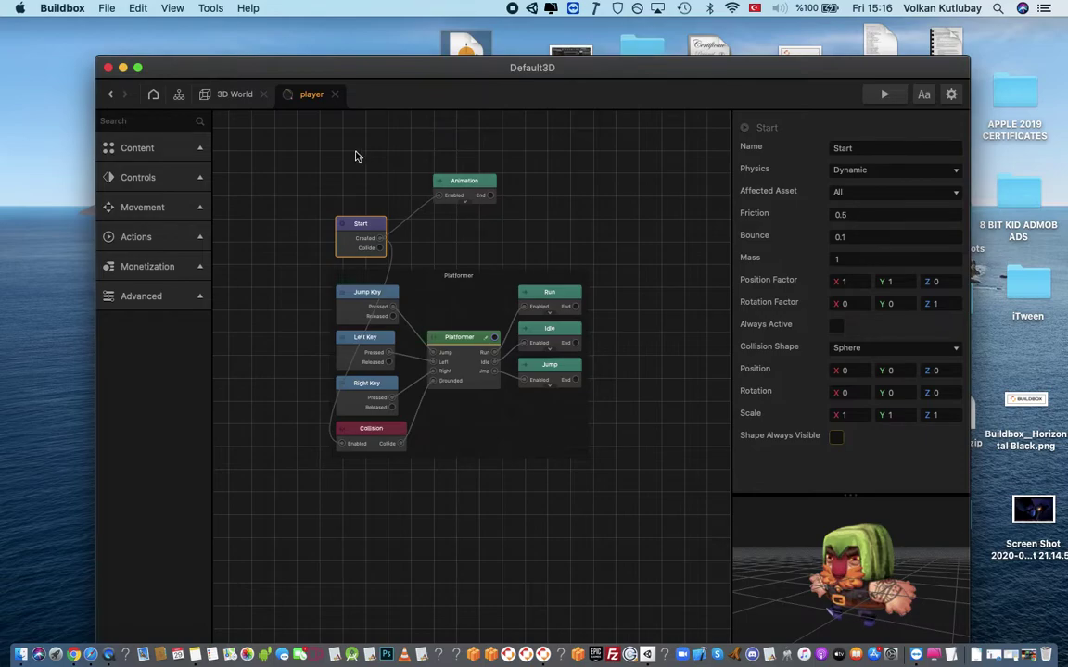
# - Return to the 3D World, preview the game while moving the player sideways and jumping, and close the preview
pyautogui.click(234, 94)
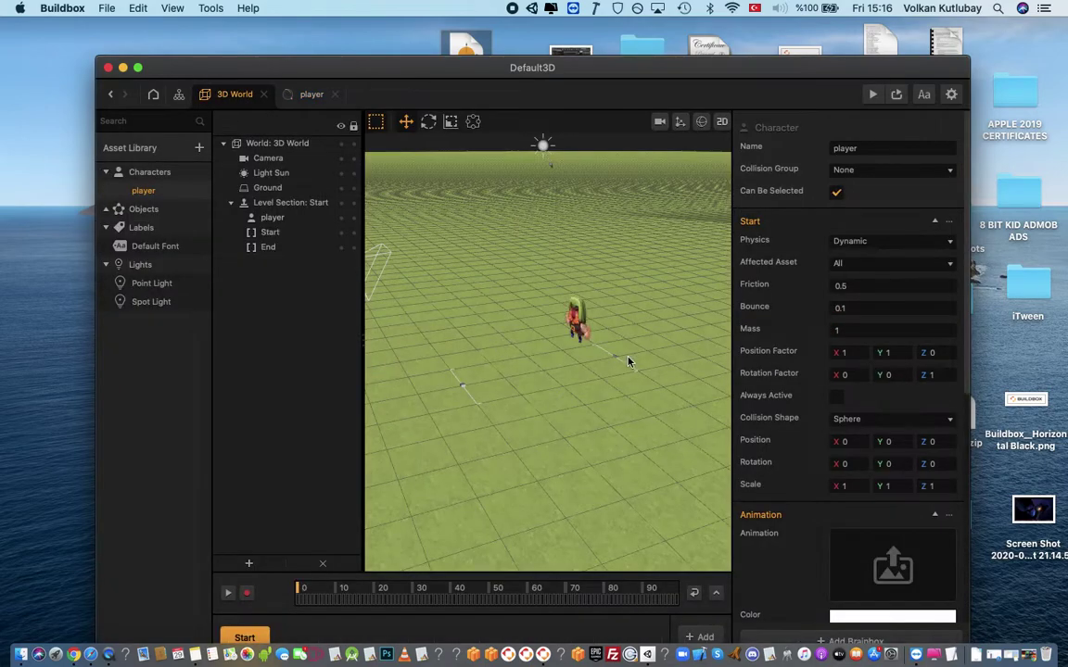
pyautogui.scroll(5, 628, 361)
pyautogui.click(872, 93)
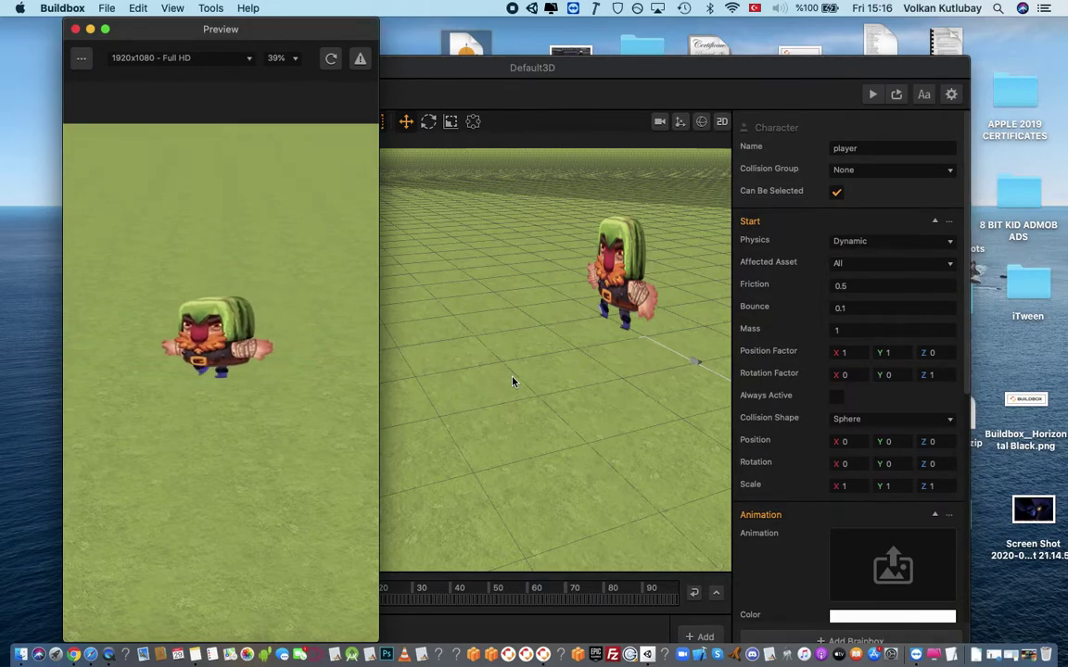
pyautogui.press('Left')
pyautogui.press('Right')
pyautogui.press('Up')
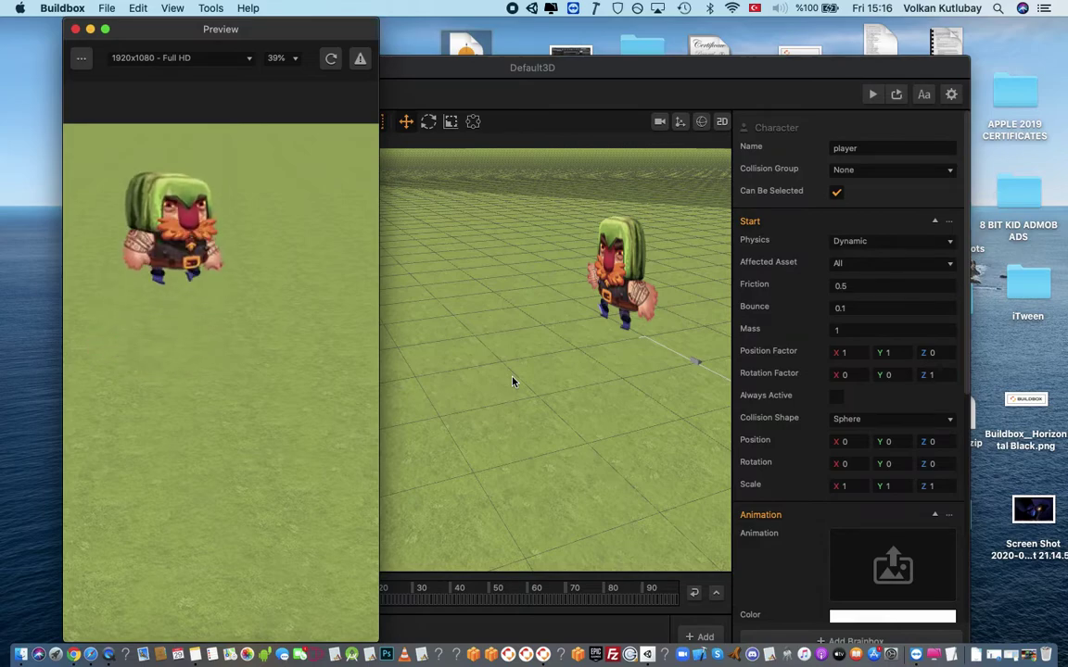
pyautogui.click(75, 28)
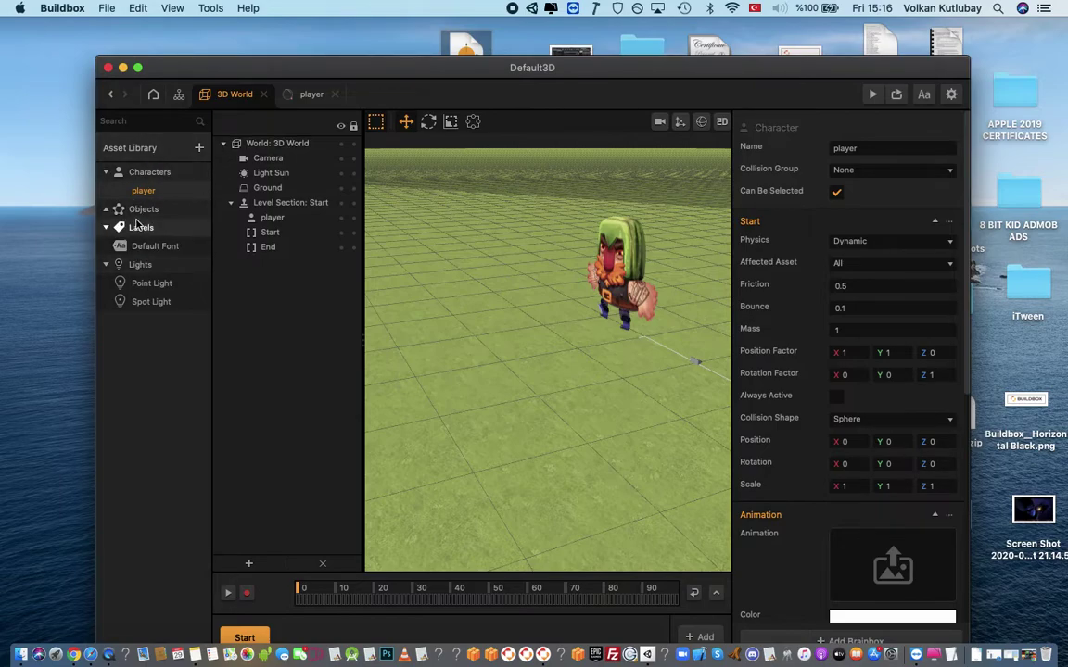
# - Set the Ground Type of the 3D World's Ground to No Ground
pyautogui.click(124, 210)
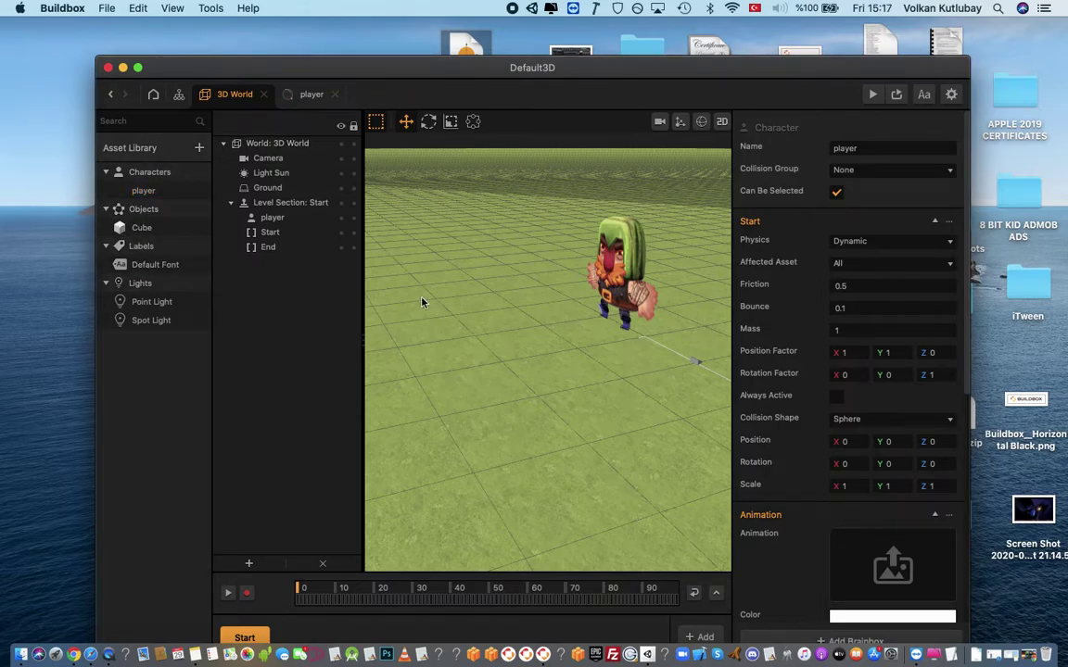
pyautogui.click(271, 189)
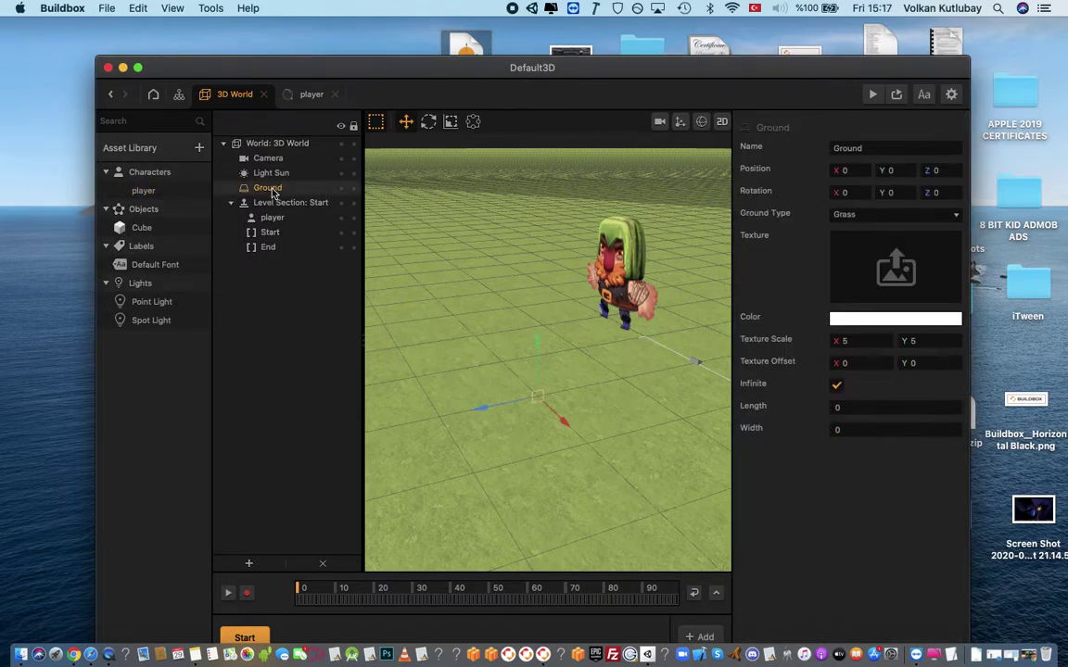
pyautogui.click(830, 213)
pyautogui.click(845, 230)
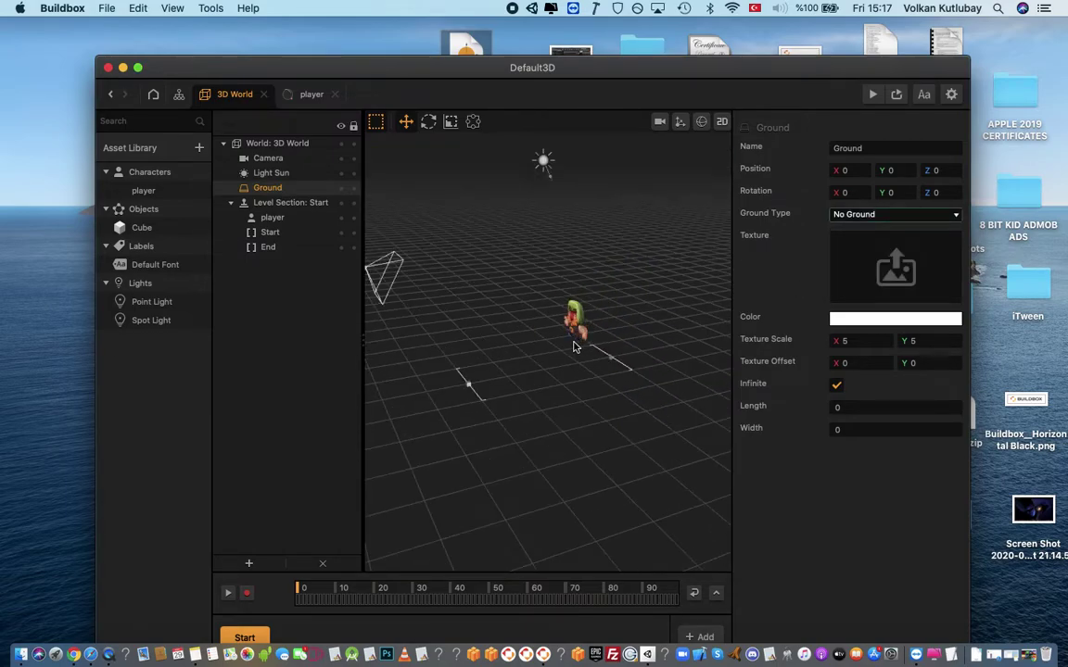
# - Place the Cube object in the level beneath the player and stretch it along X to a scale of about 9.84
pyautogui.moveTo(141, 227); pyautogui.dragTo(563, 357)
pyautogui.scroll(10, 600, 354)
pyautogui.scroll(-4, 607, 373)
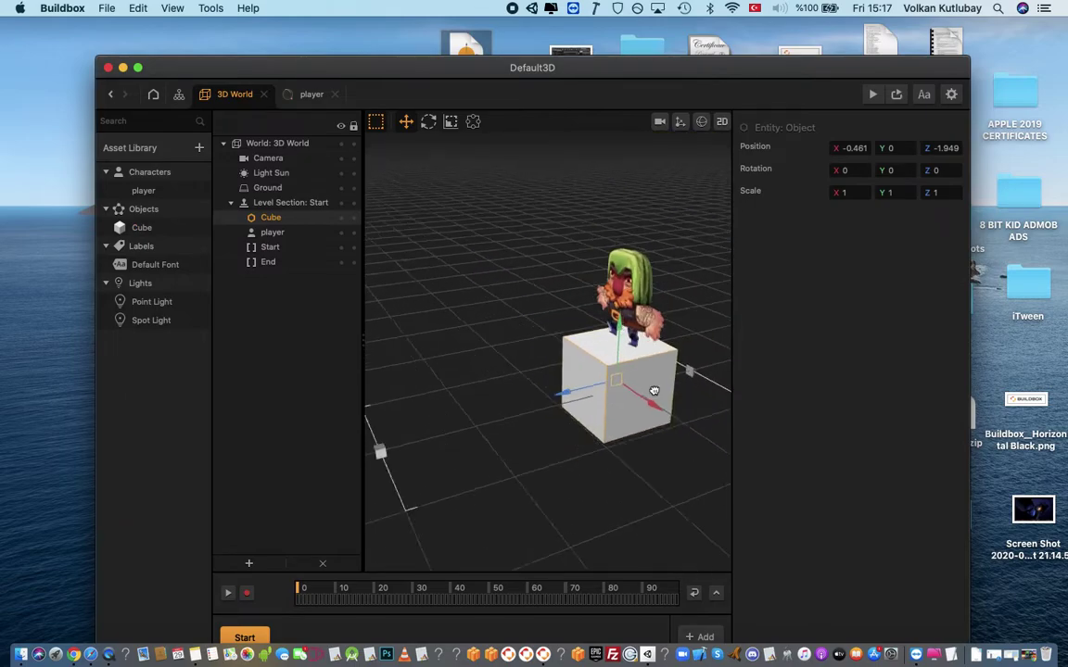
pyautogui.moveTo(655, 390); pyautogui.dragTo(482, 389, button='right')
pyautogui.click(451, 127)
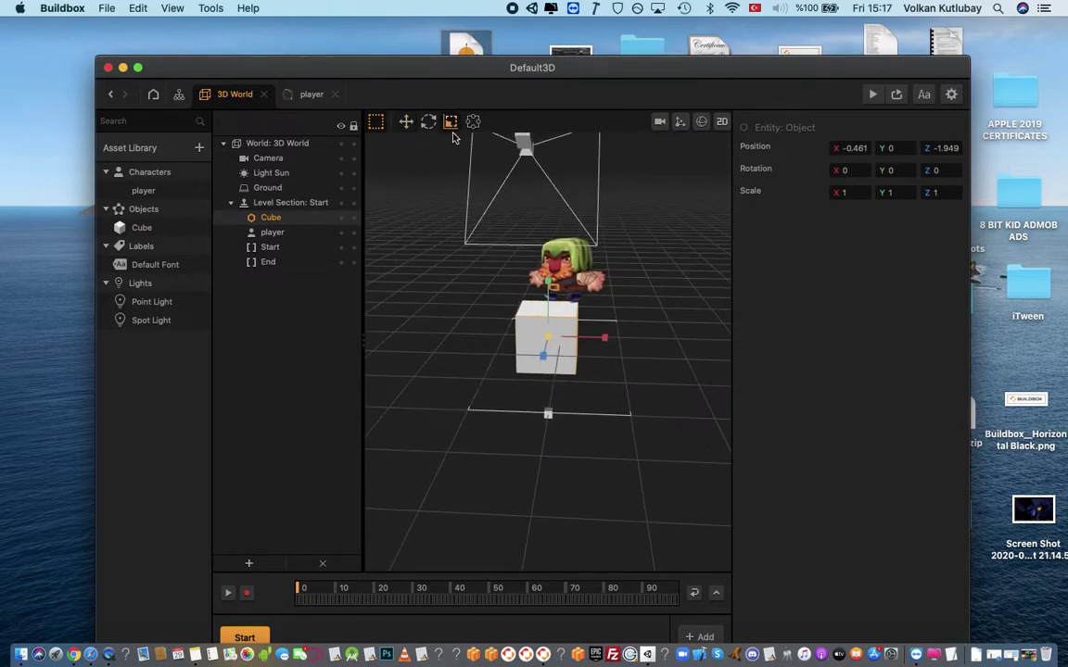
pyautogui.moveTo(597, 343); pyautogui.dragTo(1066, 371)
pyautogui.scroll(-5, 552, 421)
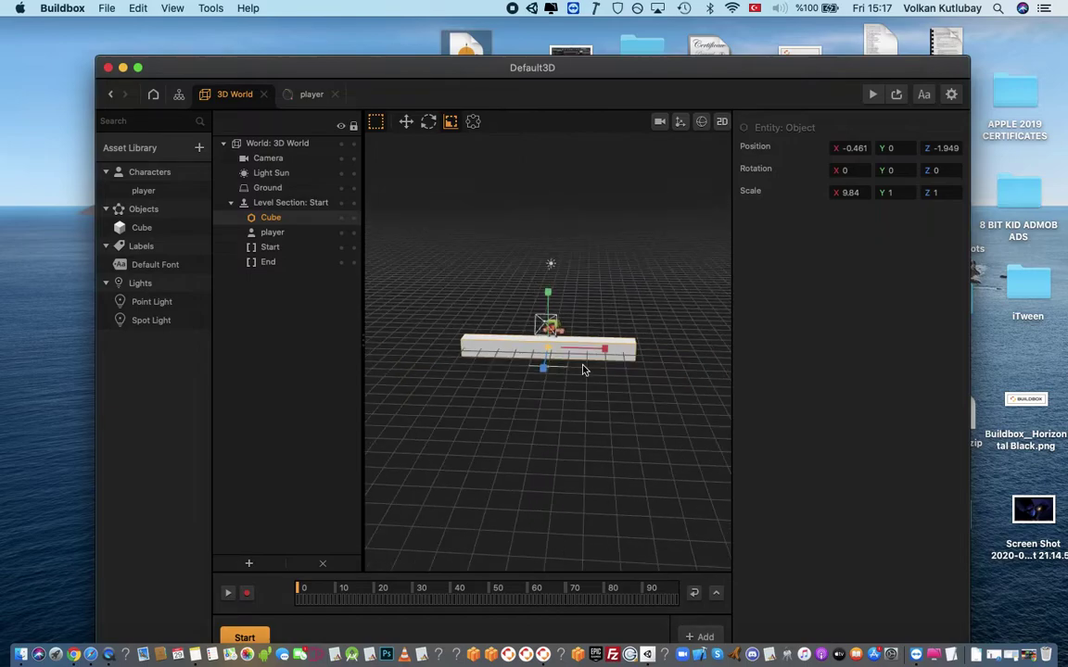
pyautogui.scroll(3, 584, 369)
# - Shorten the cube platform along X to a scale of about 4.6
pyautogui.click(406, 121)
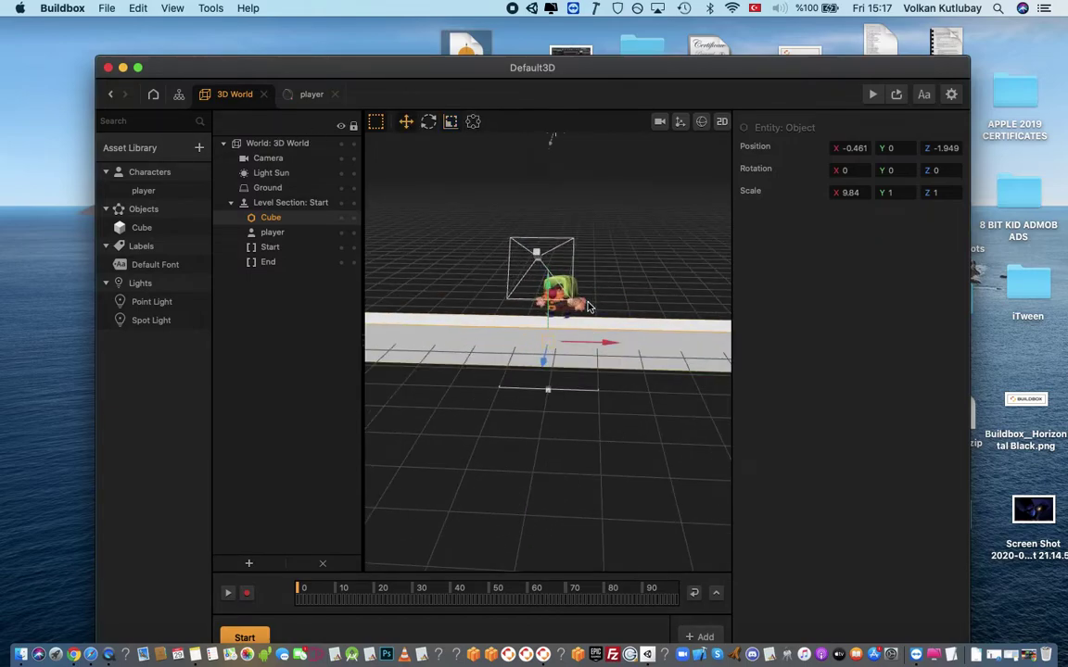
pyautogui.scroll(-2, 639, 357)
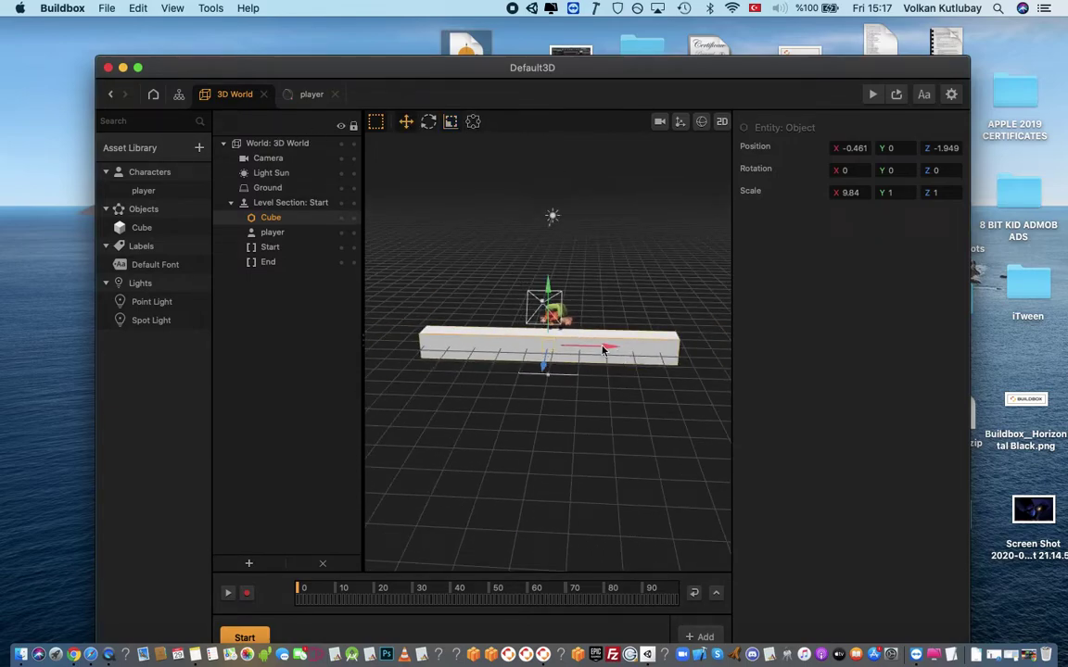
pyautogui.click(451, 121)
pyautogui.moveTo(604, 347); pyautogui.dragTo(568, 350)
pyautogui.click(406, 122)
# - Duplicate the cube platform and move the copy along X to about 19.7, leaving a gap between the two
pyautogui.scroll(3, 503, 241)
pyautogui.moveTo(584, 282); pyautogui.dragTo(554, 304, button='right')
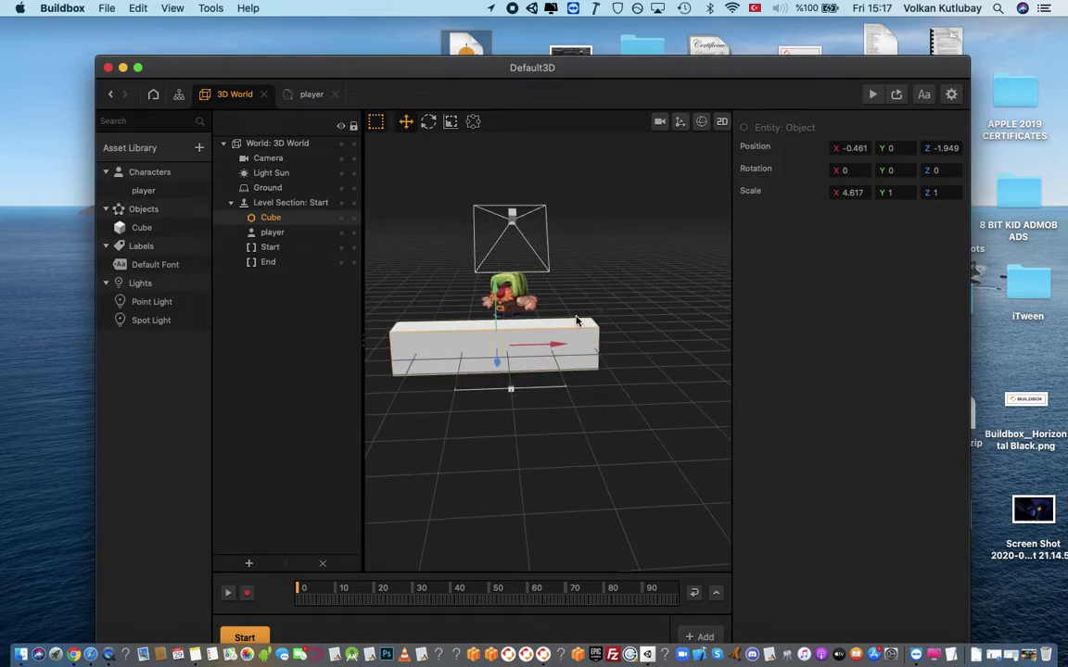
pyautogui.scroll(5, 576, 321)
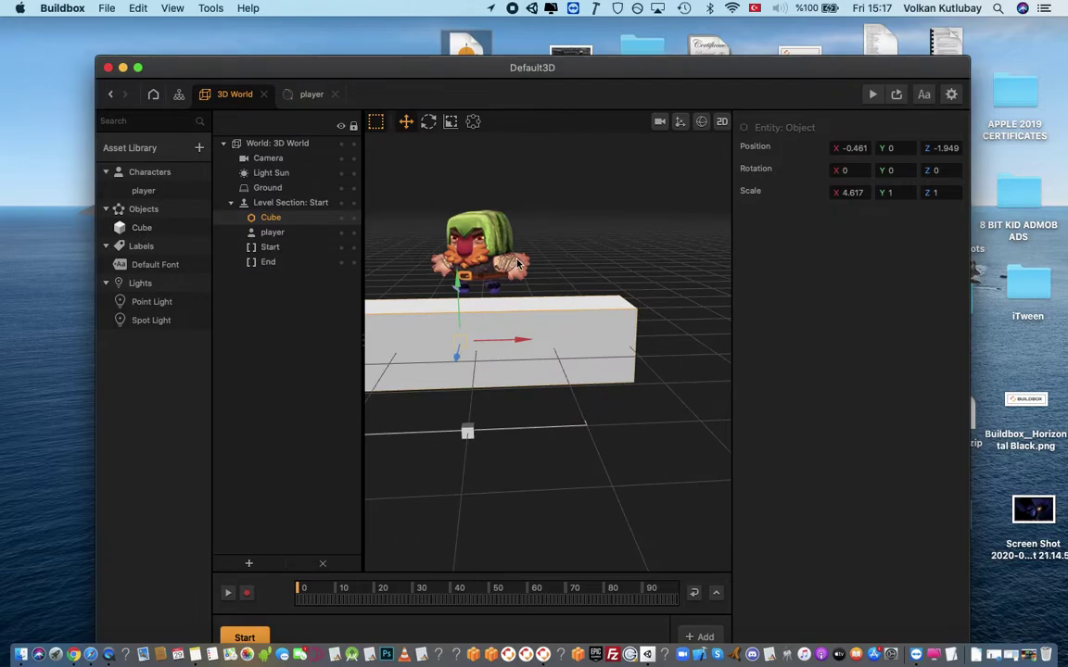
pyautogui.scroll(-5, 556, 297)
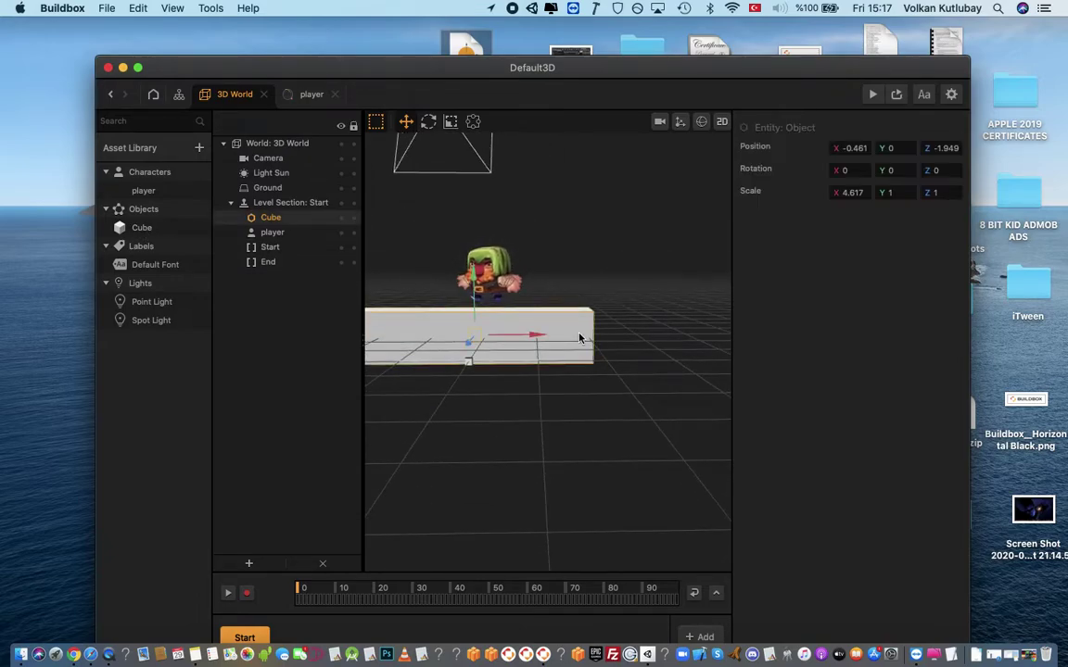
pyautogui.press('super+d')
pyautogui.moveTo(580, 337); pyautogui.dragTo(882, 372)
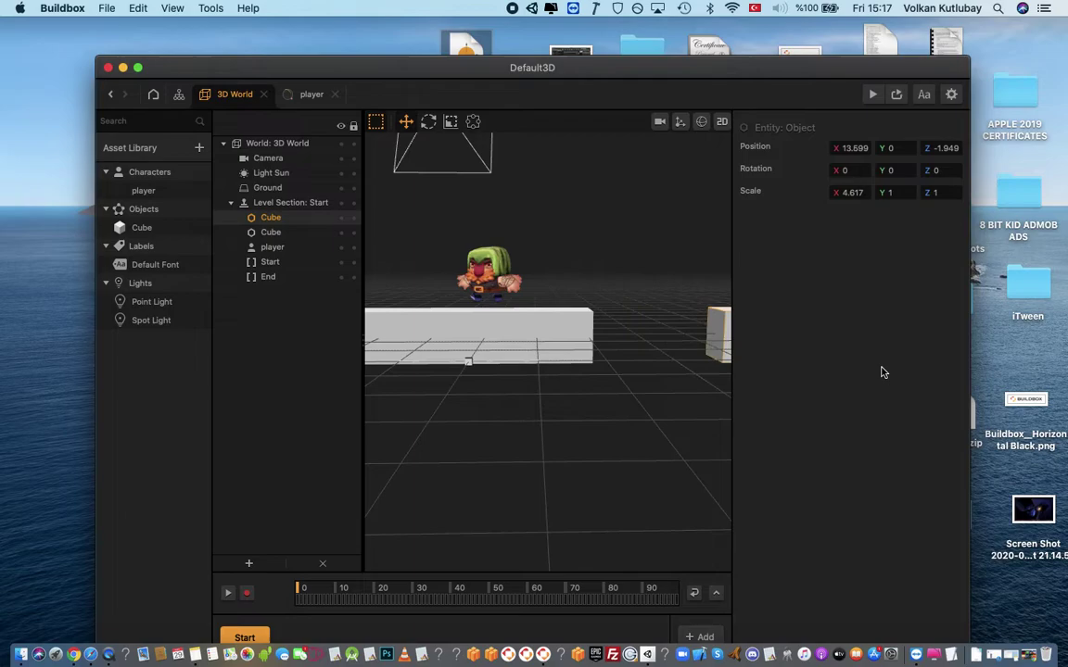
pyautogui.moveTo(692, 393); pyautogui.dragTo(470, 410, button='middle')
pyautogui.moveTo(624, 358); pyautogui.dragTo(799, 352)
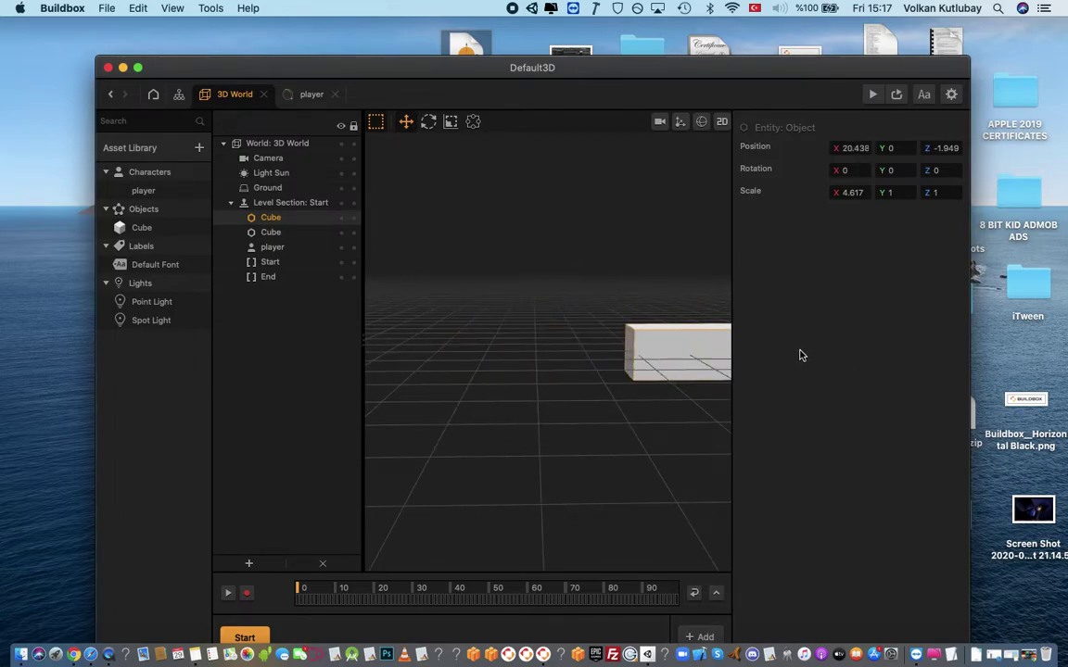
pyautogui.scroll(-3, 639, 371)
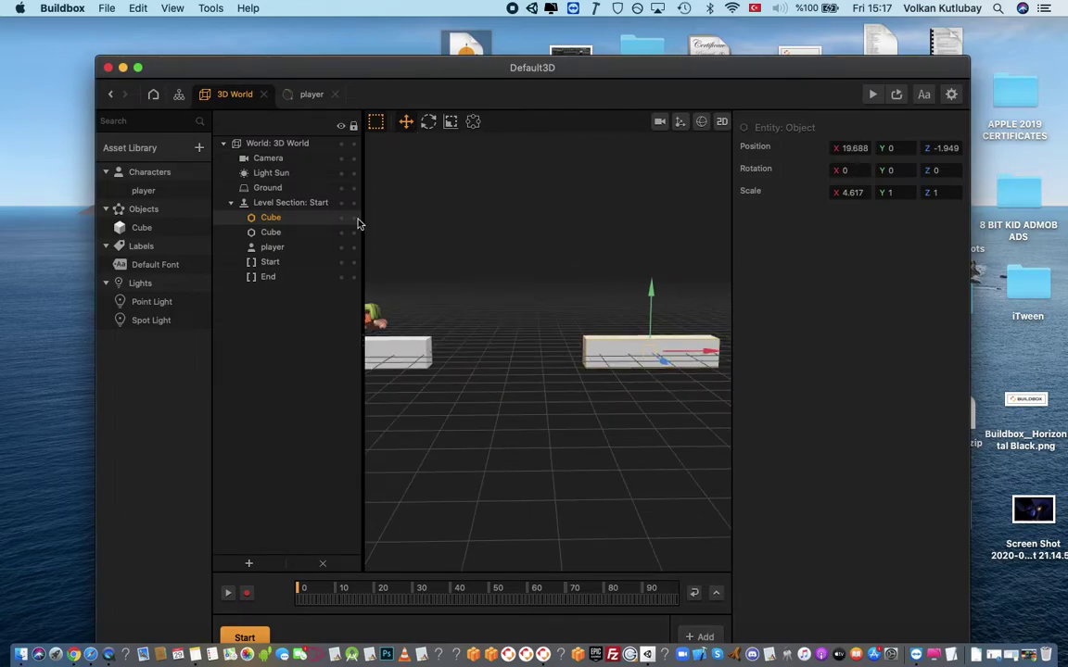
# - Set the Camera's Position Follow to Character, preview the game, and close the preview
pyautogui.click(268, 158)
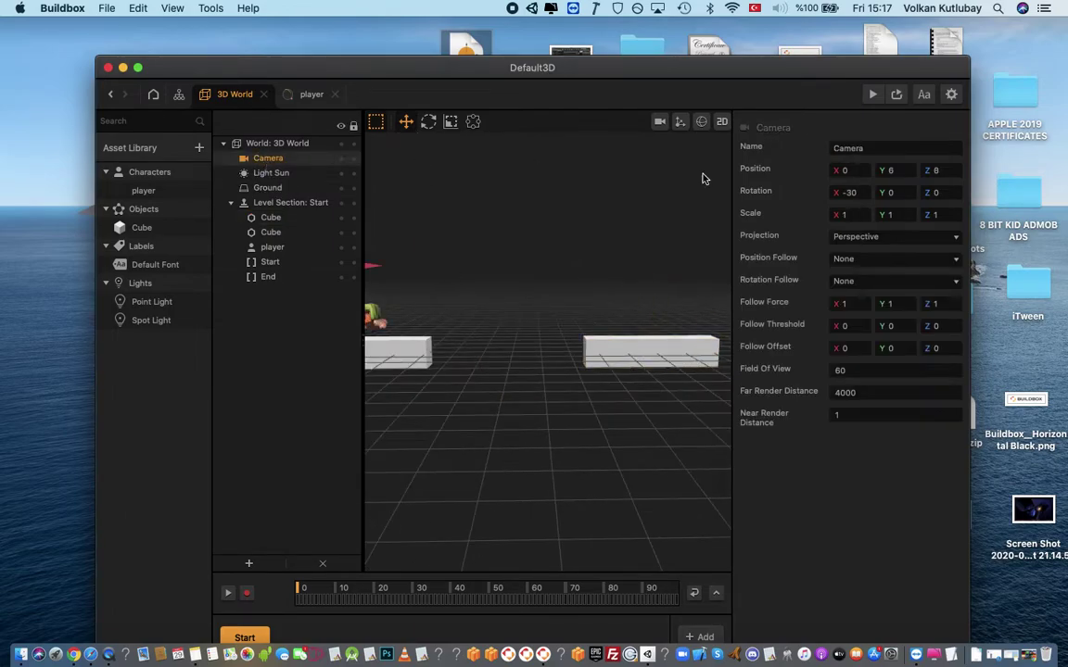
pyautogui.click(869, 261)
pyautogui.click(870, 304)
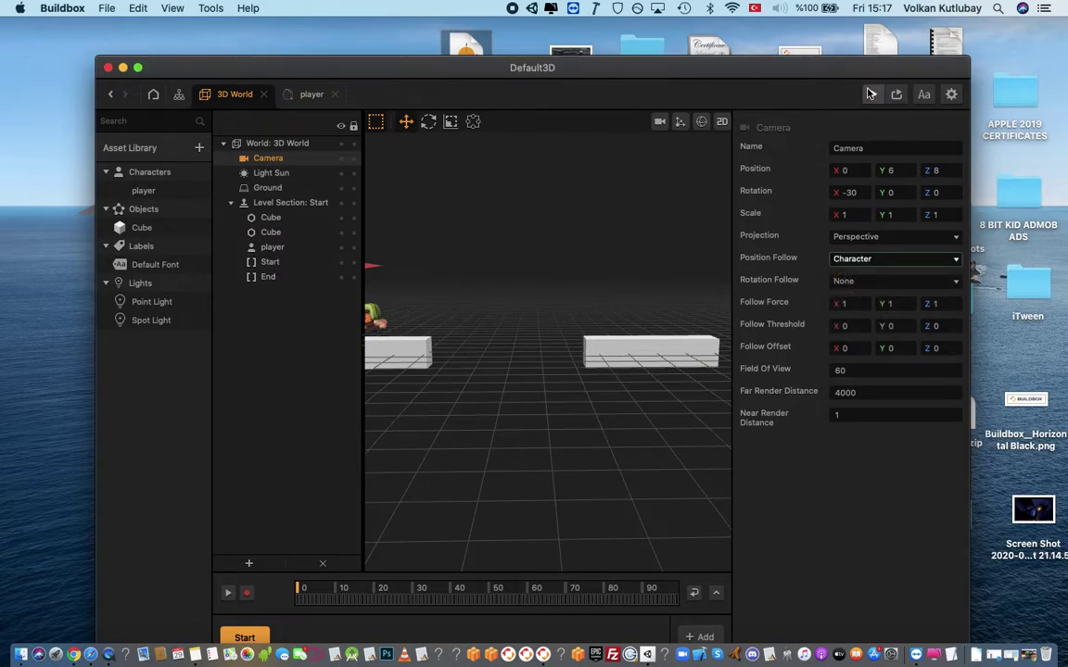
pyautogui.press('super+p')
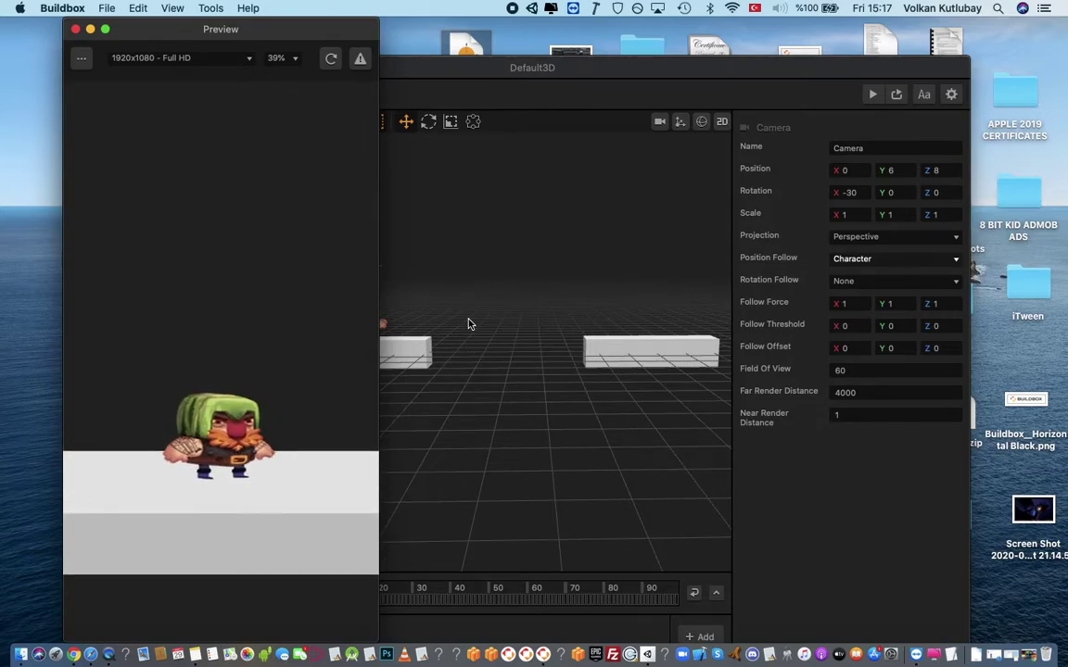
pyautogui.click(76, 29)
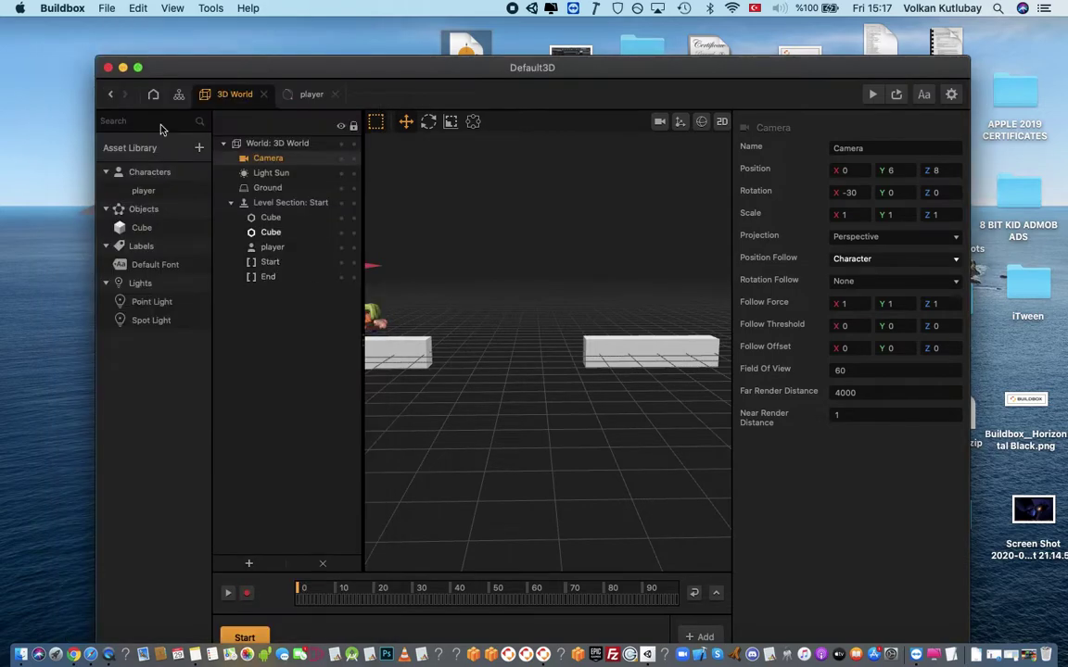
# - Open the player's node map and set the Start node's Collision Shape to Cube
pyautogui.click(137, 191)
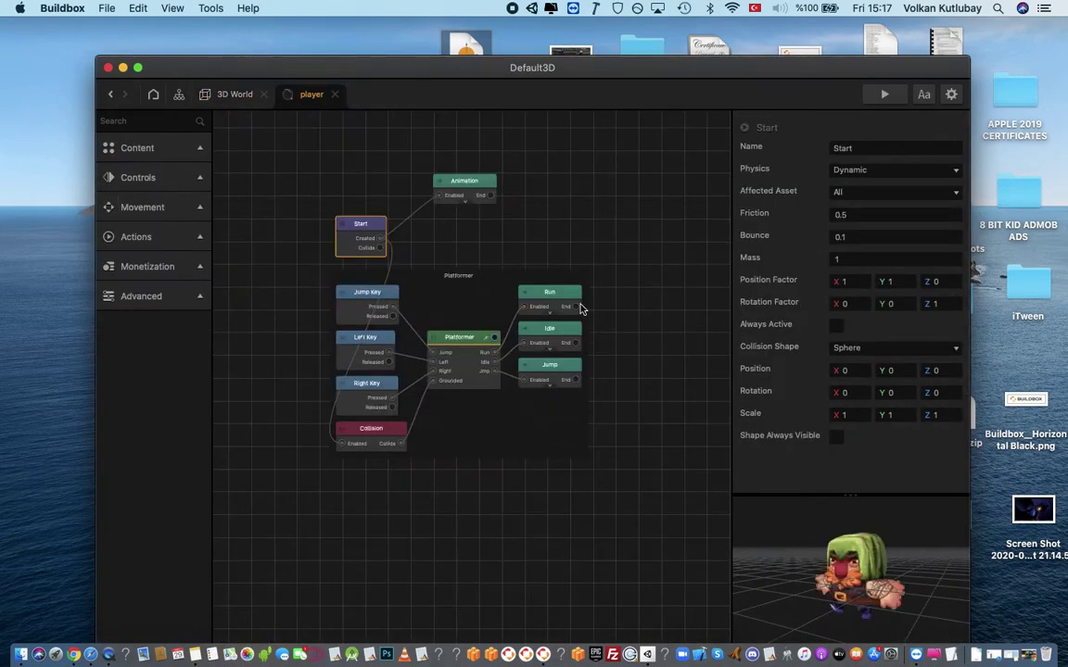
pyautogui.click(904, 359)
pyautogui.click(891, 367)
# - Preview the player moving in both directions on the platform and close the preview
pyautogui.press('Right')
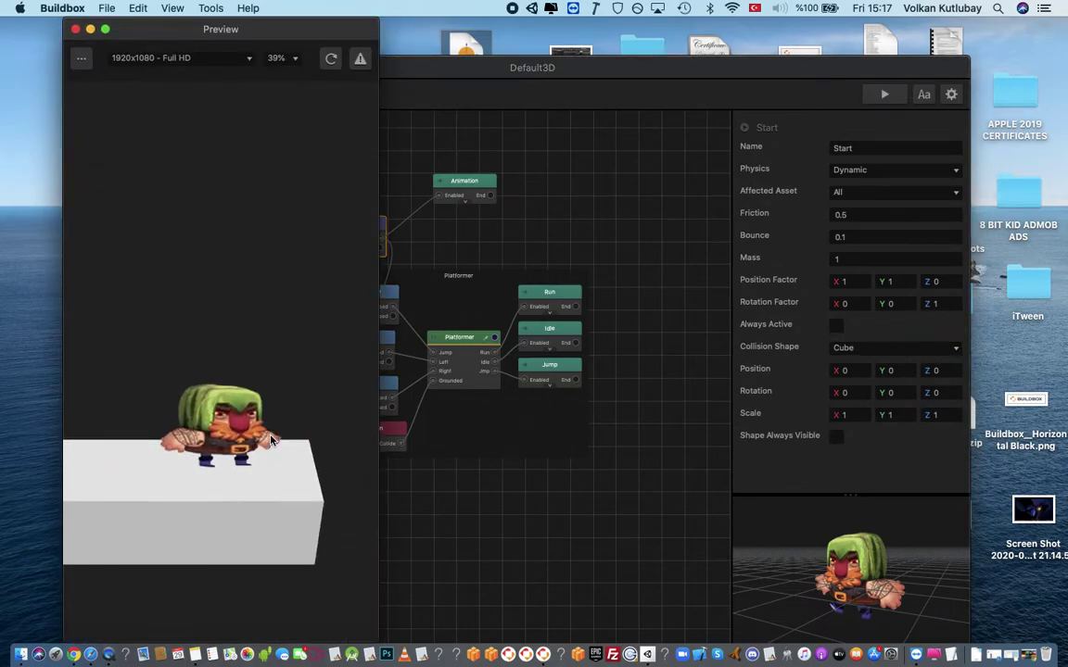
pyautogui.press('Left')
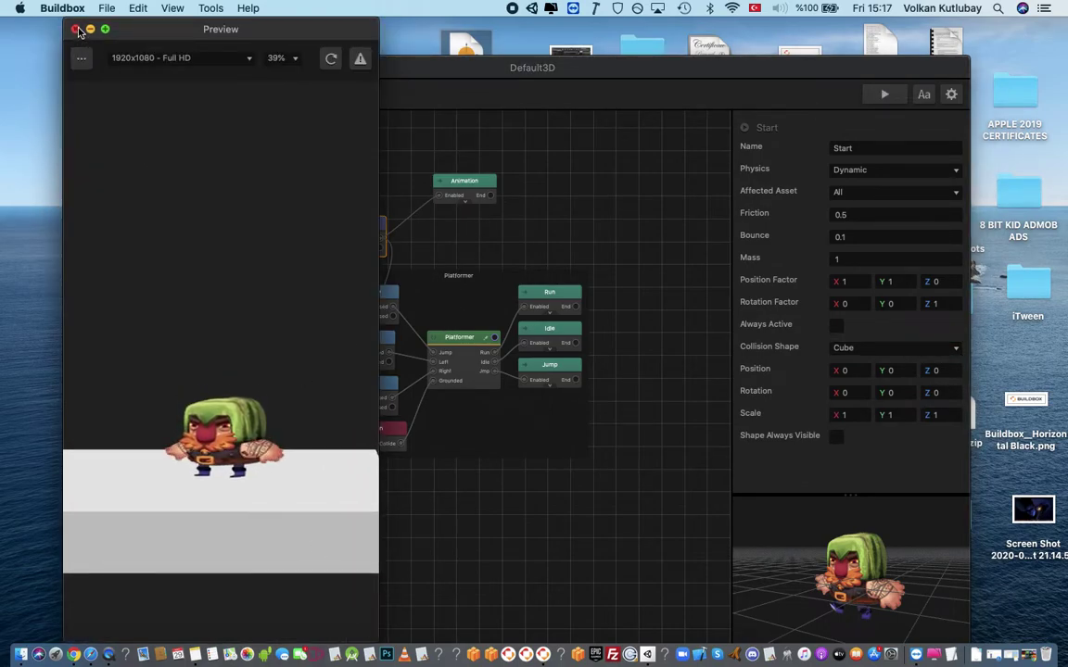
pyautogui.click(75, 28)
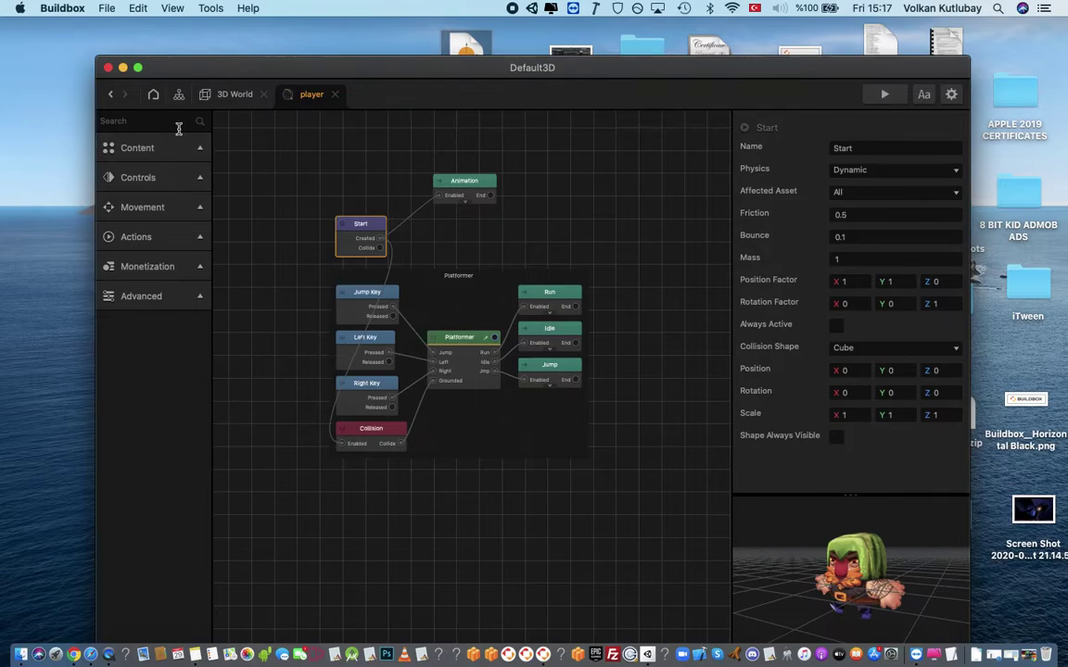
# - Return to the 3D World and add another Cube shape to the Asset Library
pyautogui.click(232, 93)
pyautogui.click(165, 152)
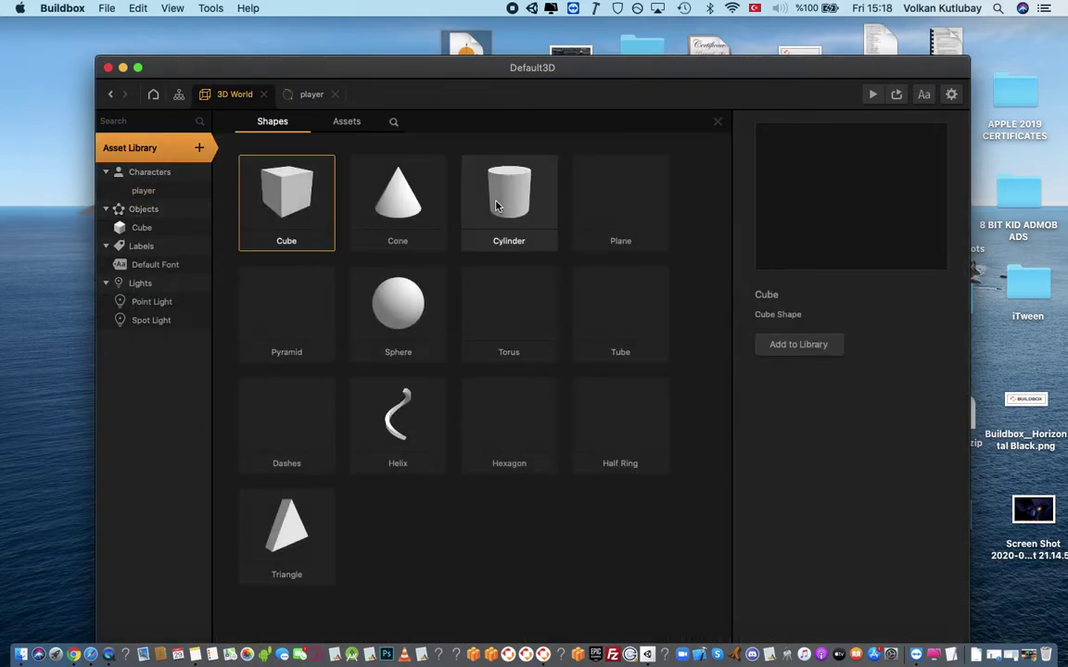
pyautogui.doubleClick(294, 186)
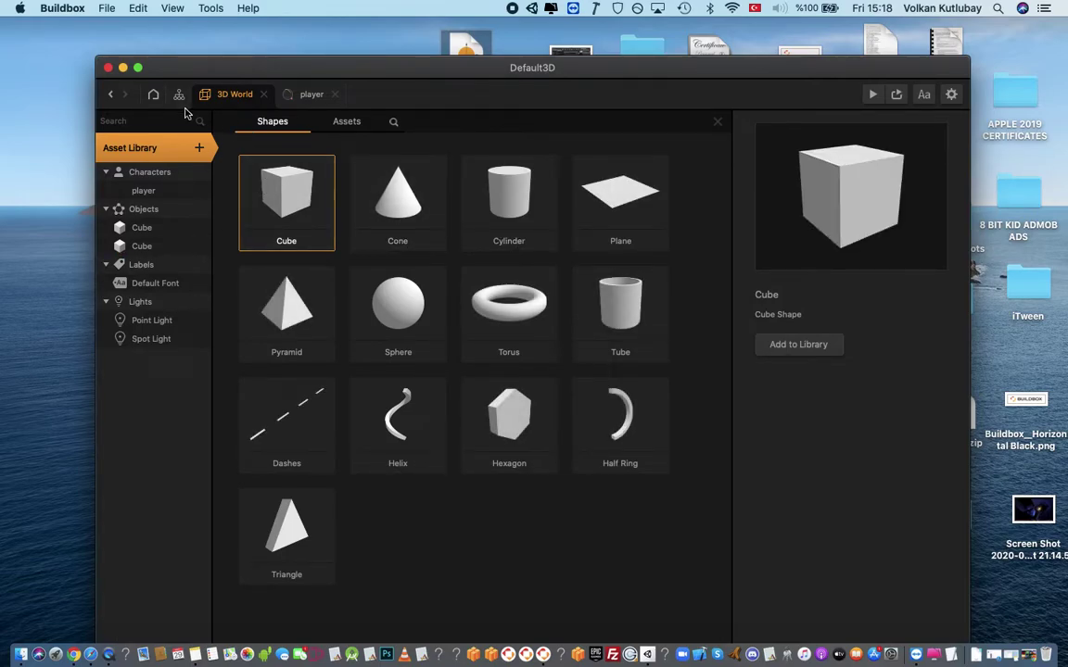
pyautogui.click(149, 149)
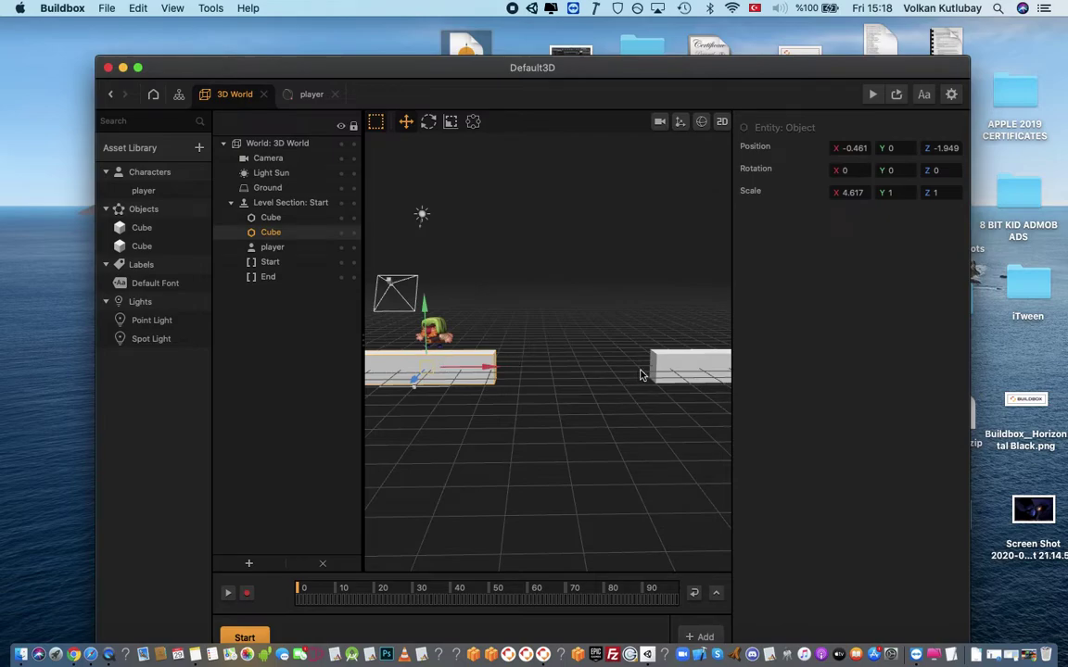
# - Delete both stretched cube platforms from the level's Start section
pyautogui.press('BackSpace')
pyautogui.press('BackSpace')
# - Place the newly added Cube beneath the player and stretch it along X to a scale of about 5.06
pyautogui.moveTo(119, 251); pyautogui.dragTo(431, 368)
pyautogui.scroll(4, 433, 370)
pyautogui.moveTo(454, 372); pyautogui.dragTo(450, 415, button='right')
pyautogui.moveTo(429, 381); pyautogui.dragTo(413, 383)
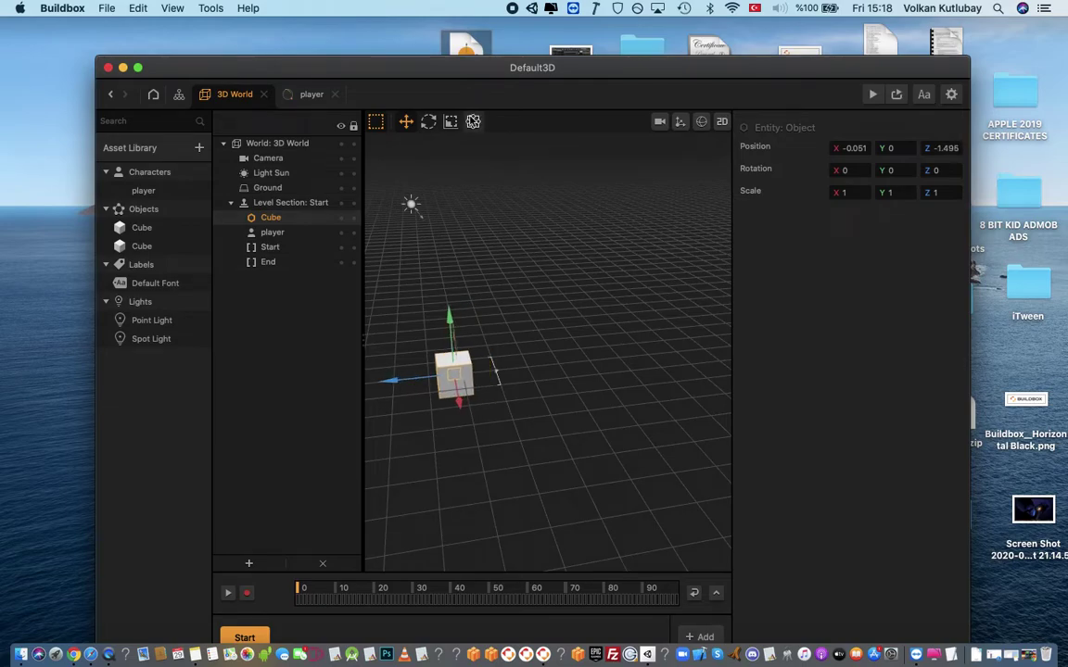
pyautogui.moveTo(469, 410); pyautogui.dragTo(488, 516)
pyautogui.moveTo(456, 462); pyautogui.dragTo(551, 380, button='right')
# - Set the Physics of the newly added Cube asset to Static, preview the game, and close the preview
pyautogui.click(144, 249)
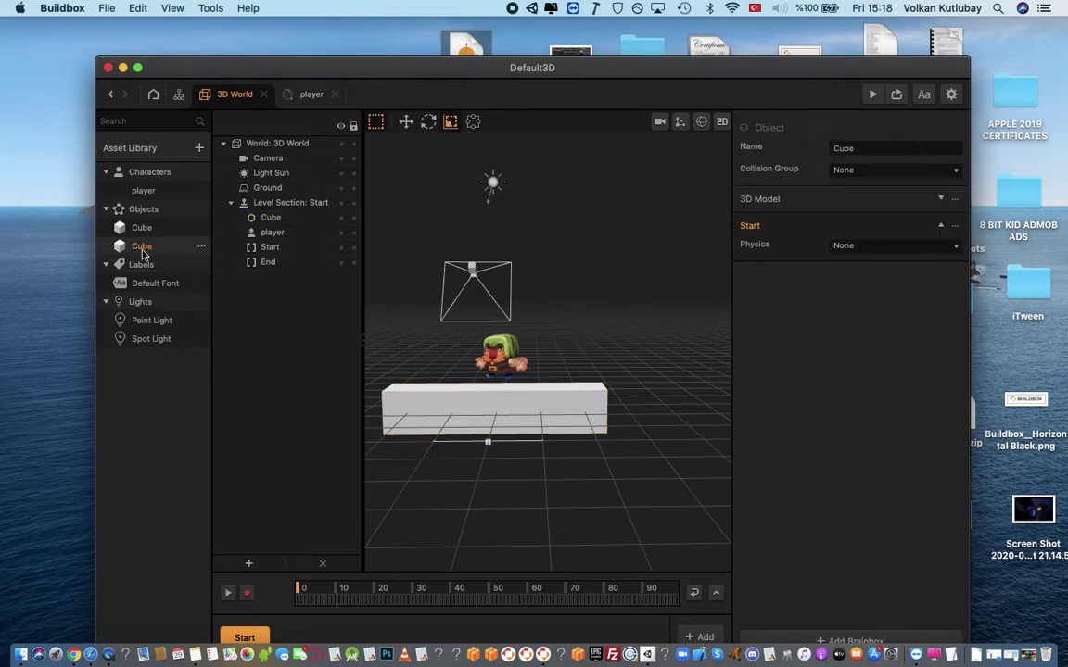
pyautogui.click(839, 245)
pyautogui.click(852, 276)
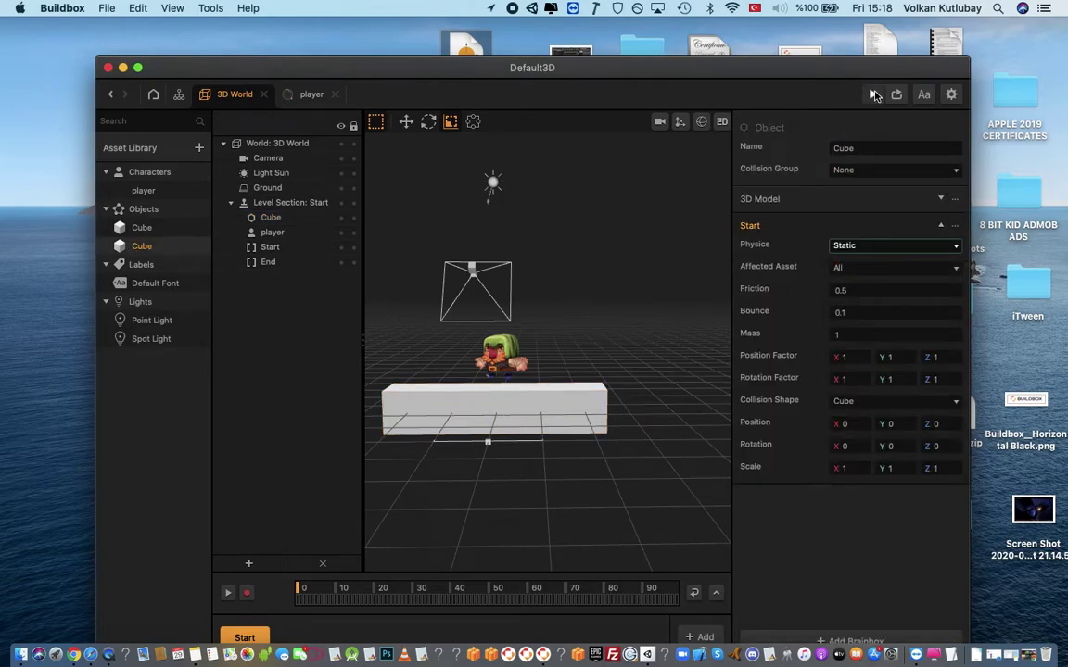
pyautogui.click(873, 94)
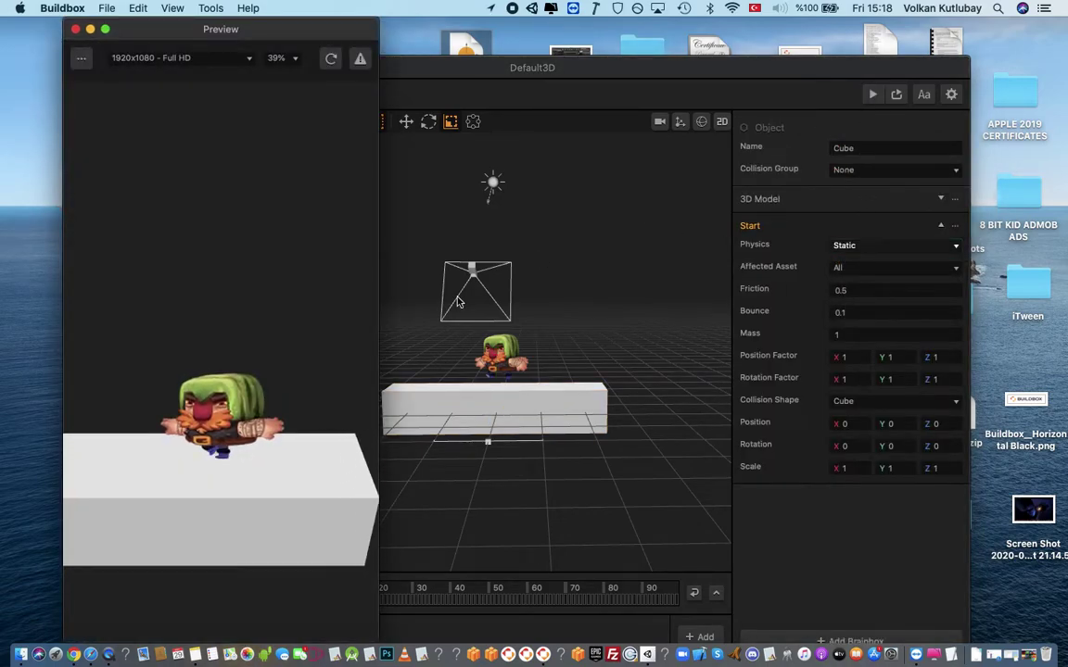
pyautogui.click(76, 30)
# - Delete the original Cube asset with Dynamic physics from the Asset Library
pyautogui.click(127, 229)
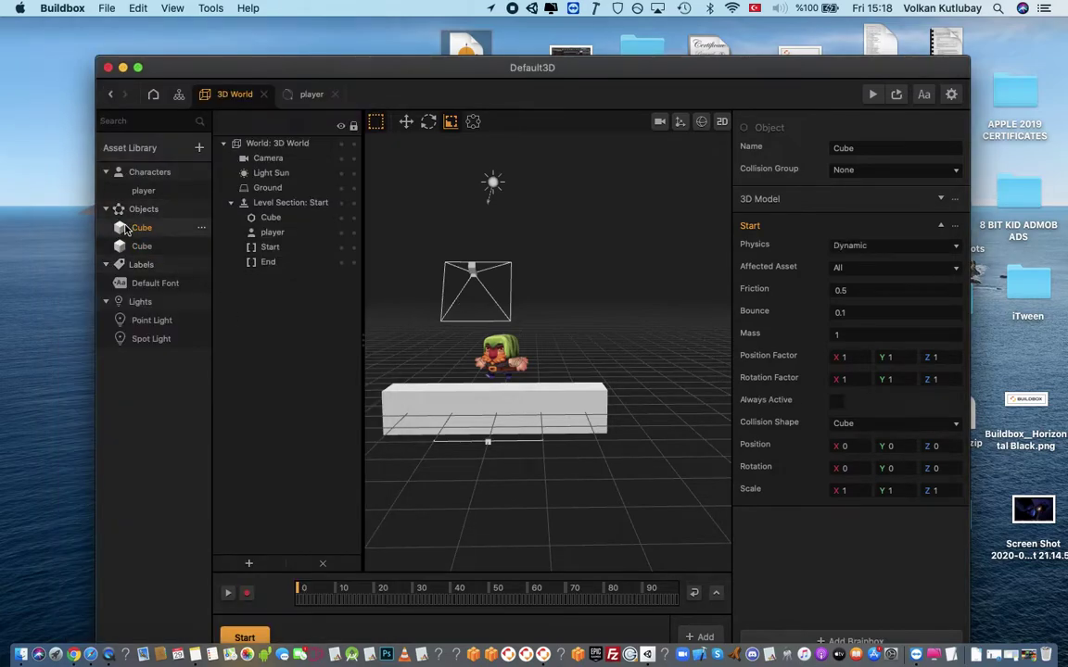
pyautogui.press('BackSpace')
pyautogui.click(584, 371)
# - Inspect the cube platform through the game camera's view and return to the free editor view
pyautogui.click(490, 400)
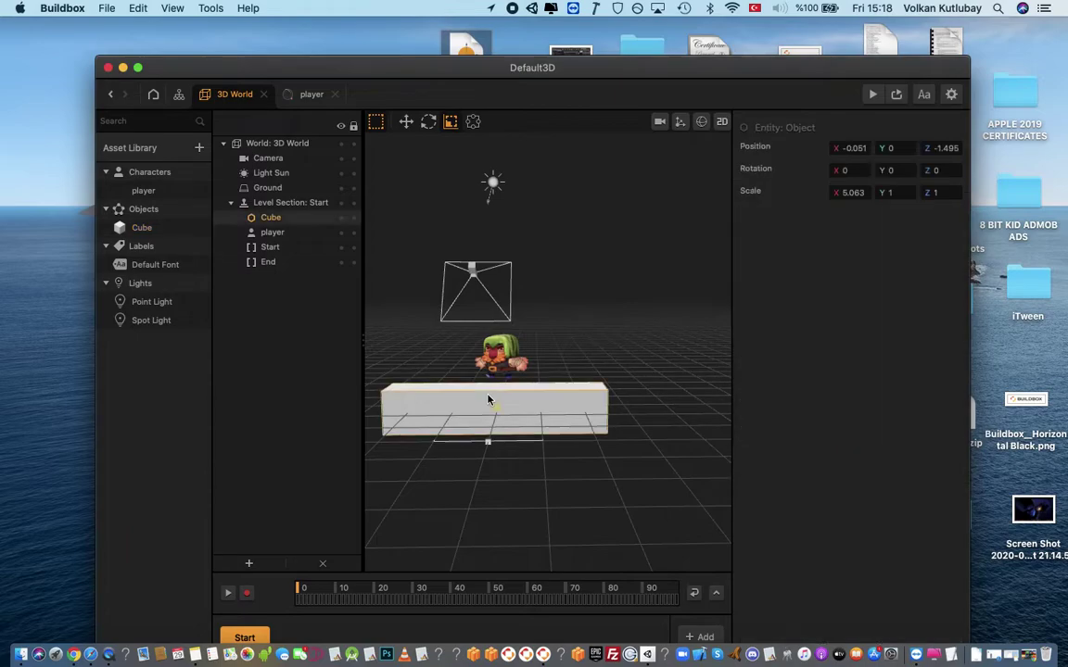
pyautogui.moveTo(489, 400); pyautogui.dragTo(603, 372, button='right')
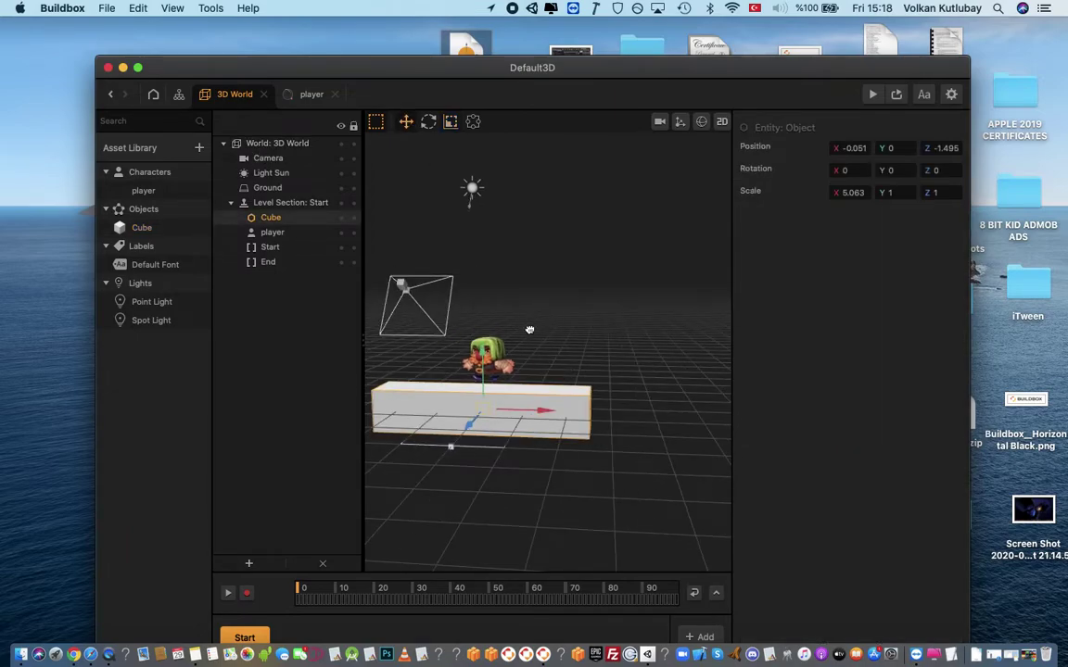
pyautogui.moveTo(529, 330); pyautogui.dragTo(607, 289, button='right')
pyautogui.click(660, 122)
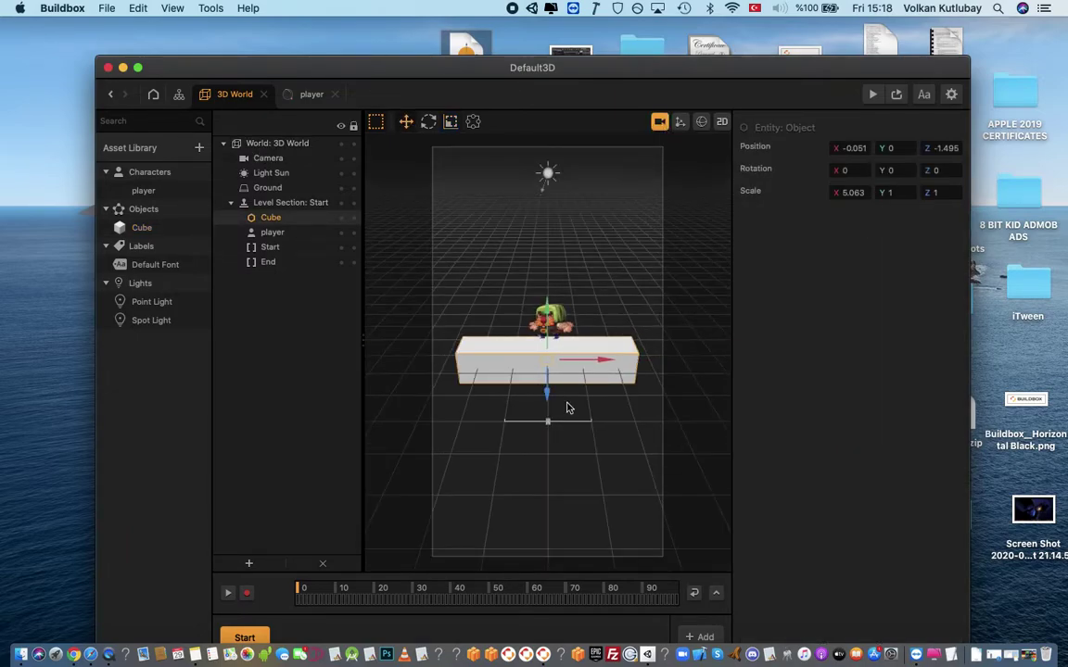
pyautogui.moveTo(596, 416)
pyautogui.mouseDown(button='right')
pyautogui.moveTo(572, 405)
pyautogui.moveTo(581, 402)
pyautogui.mouseUp(button='right')
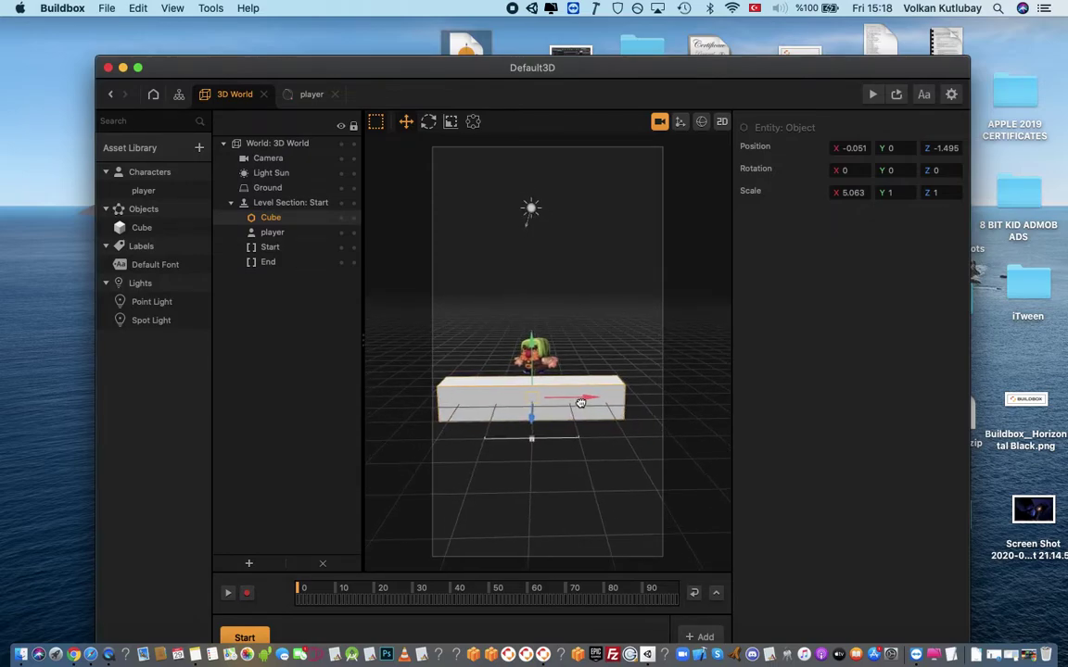
pyautogui.click(660, 125)
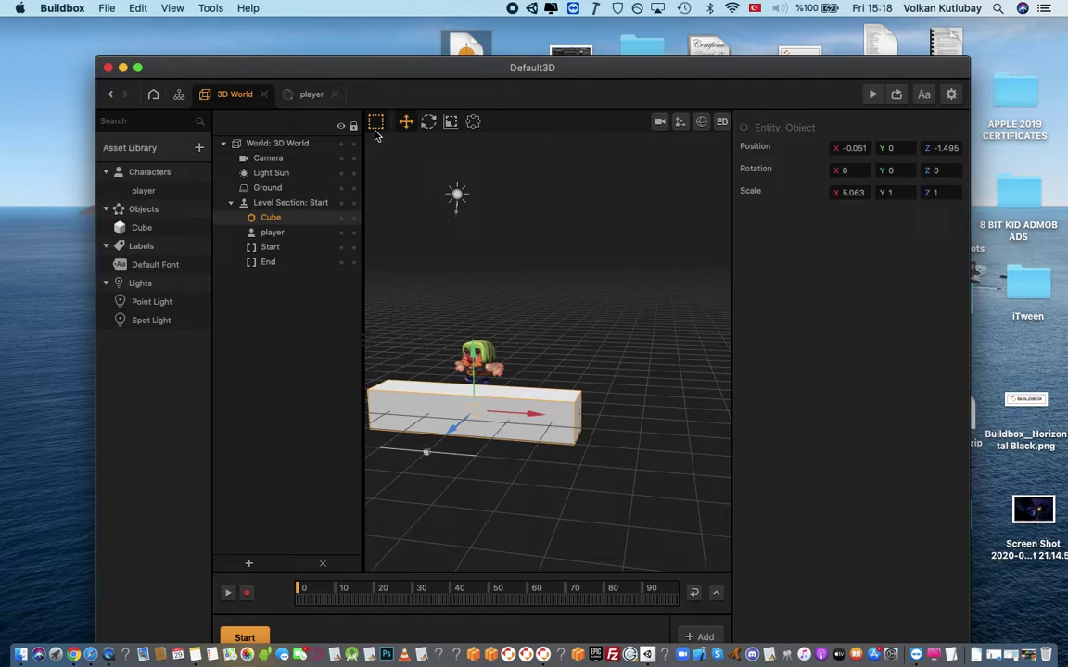
# - Duplicate the static cube platform and move the copy along X to about 13.66, leaving a gap for jumping
pyautogui.click(523, 329)
pyautogui.click(551, 416)
pyautogui.keyDown('alt'); pyautogui.moveTo(545, 417); pyautogui.dragTo(697, 425); pyautogui.keyUp('alt')
pyautogui.keyDown('alt'); pyautogui.moveTo(858, 429); pyautogui.dragTo(861, 428); pyautogui.keyUp('alt')
# - Preview the game and make the player jump across the gap onto the second platform
pyautogui.click(872, 96)
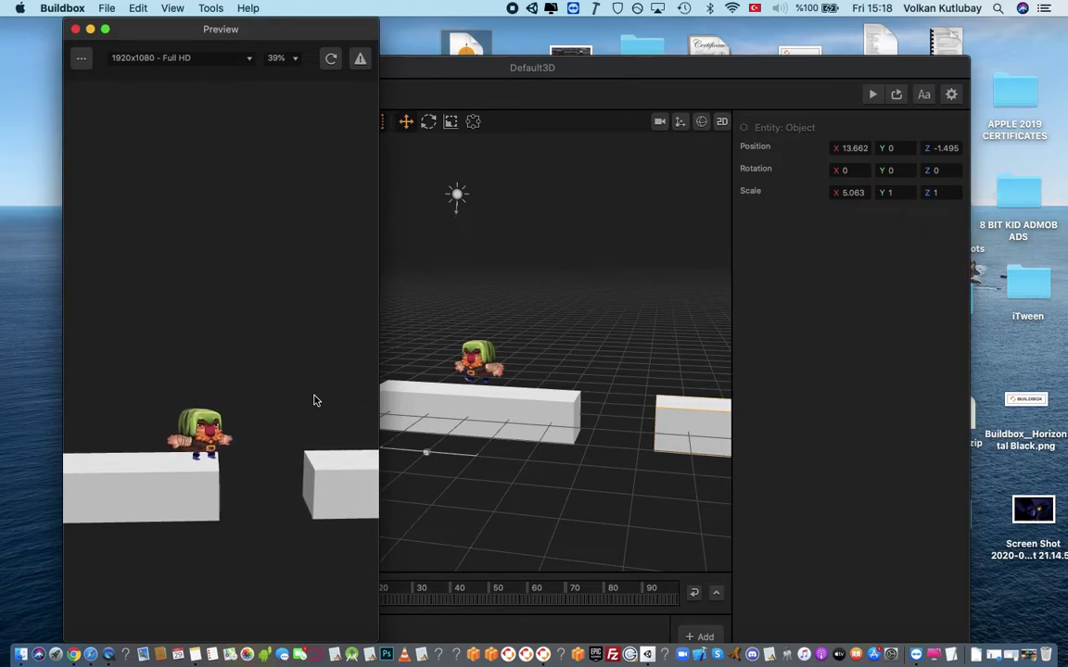
pyautogui.click(314, 400)
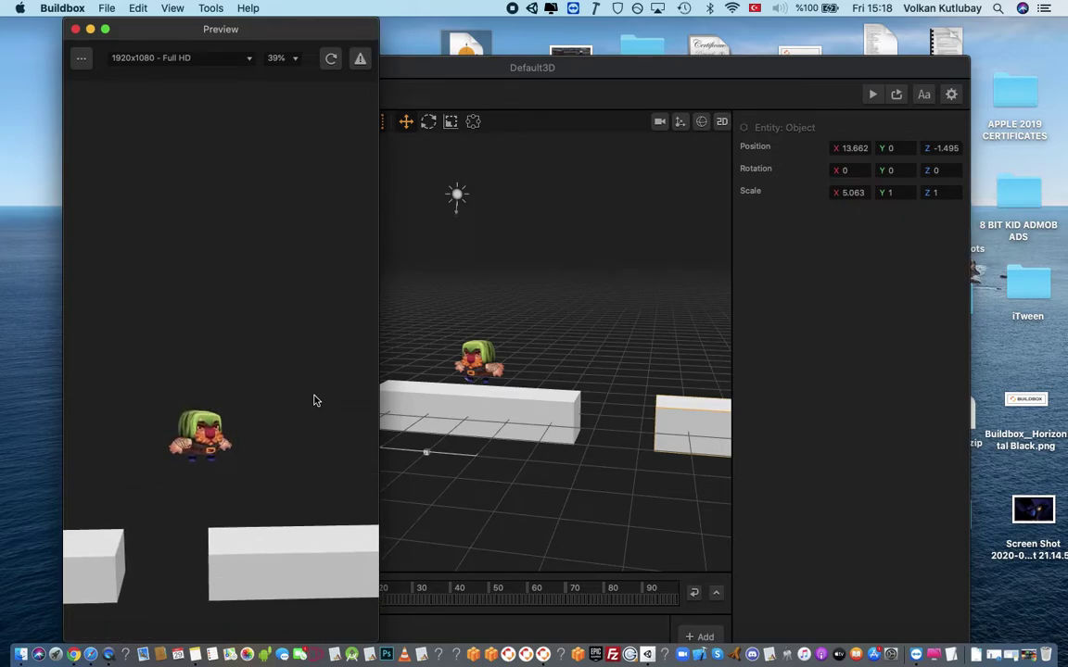
pyautogui.click(314, 400)
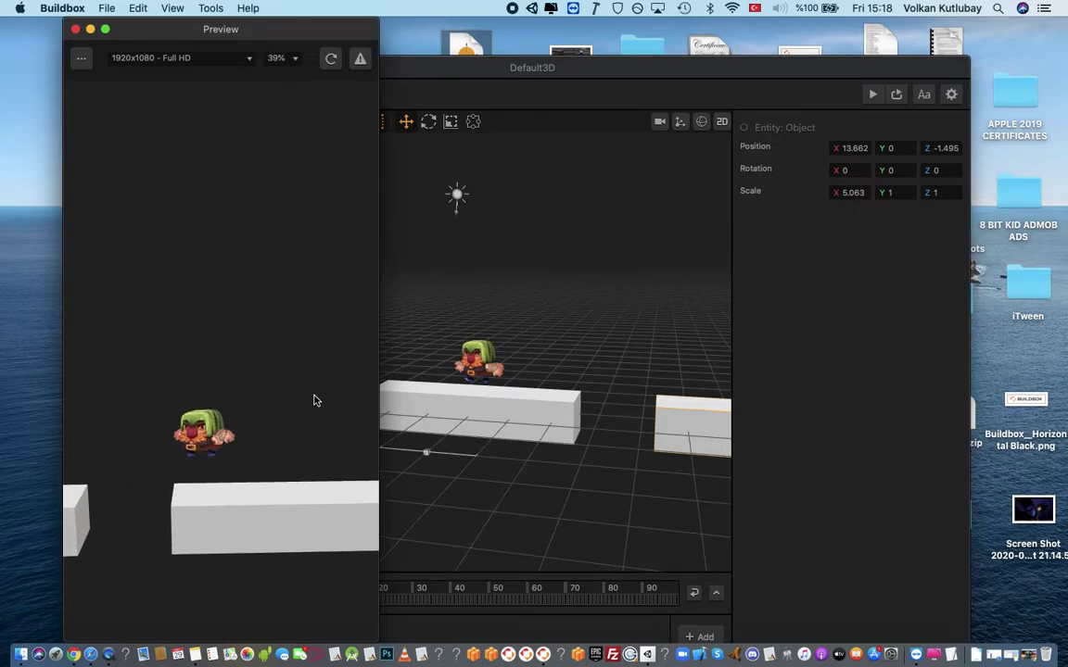
# - Close the game preview, look over the Rayman Legends screenshots on the Ubisoft page in Chrome, and return to Buildbox
pyautogui.click(77, 30)
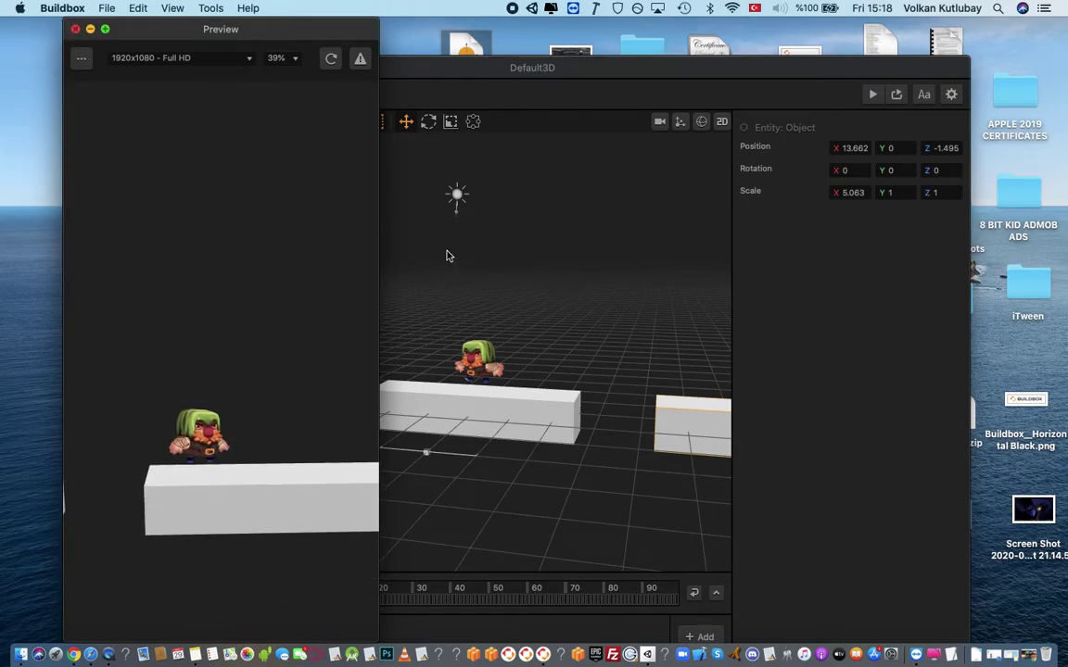
pyautogui.click(72, 656)
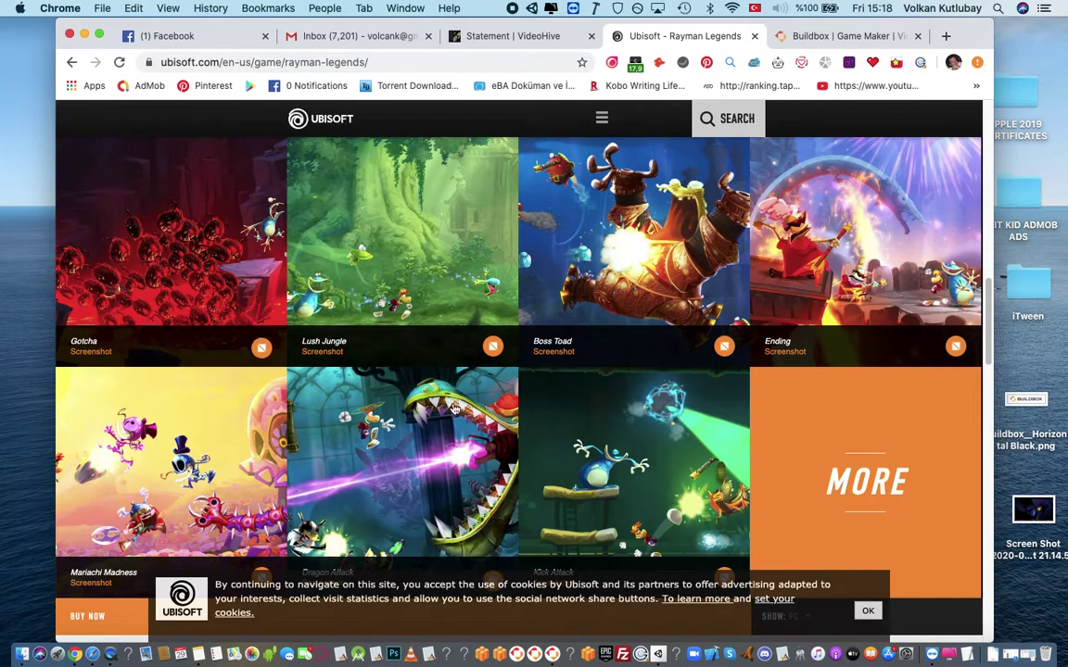
pyautogui.scroll(-5, 399, 436)
pyautogui.scroll(5, 631, 241)
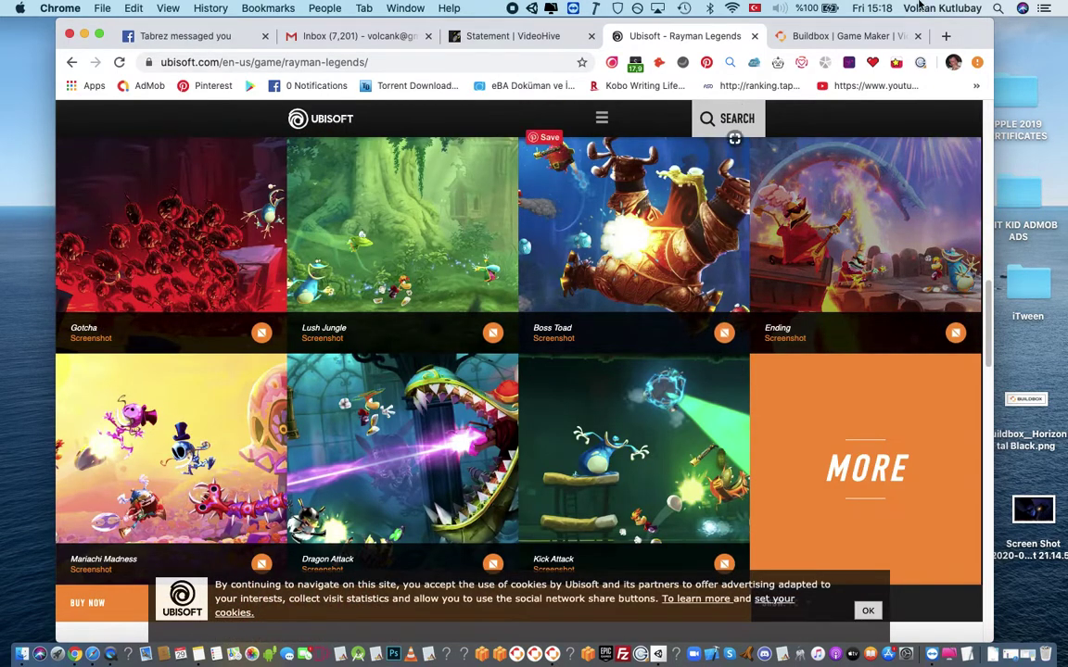
pyautogui.click(83, 35)
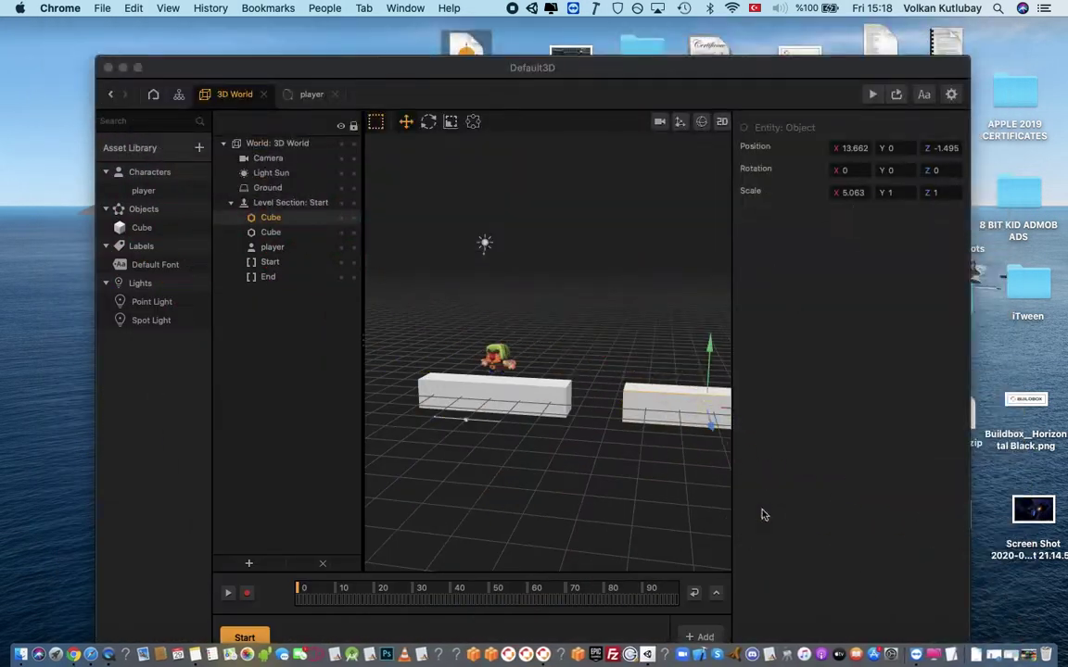
pyautogui.moveTo(880, 59); pyautogui.dragTo(885, 54)
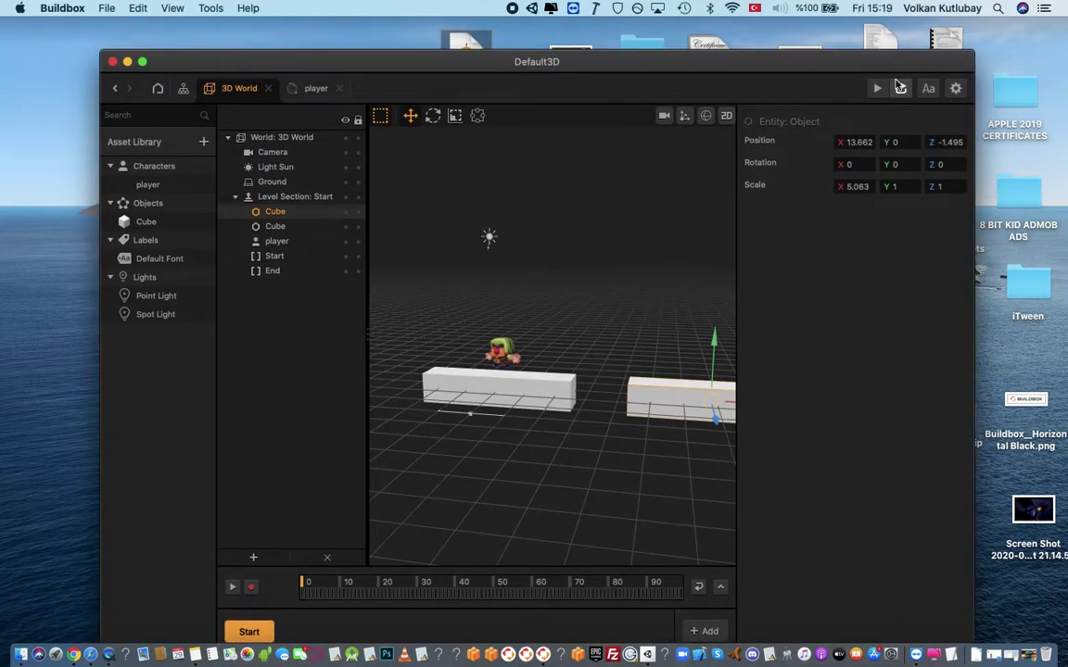
pyautogui.scroll(3, 553, 391)
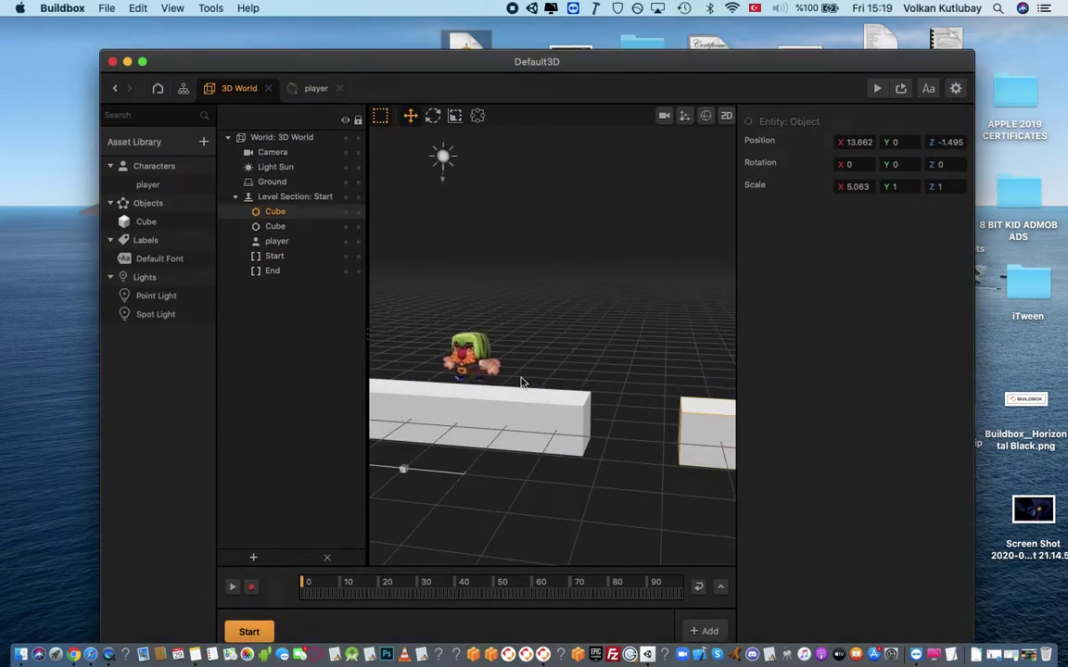
pyautogui.moveTo(505, 394)
pyautogui.mouseDown(button='middle')
pyautogui.moveTo(657, 364)
pyautogui.moveTo(558, 408)
pyautogui.moveTo(472, 415)
pyautogui.moveTo(490, 408)
pyautogui.mouseUp(button='middle')
pyautogui.moveTo(642, 433); pyautogui.dragTo(586, 357, button='middle')
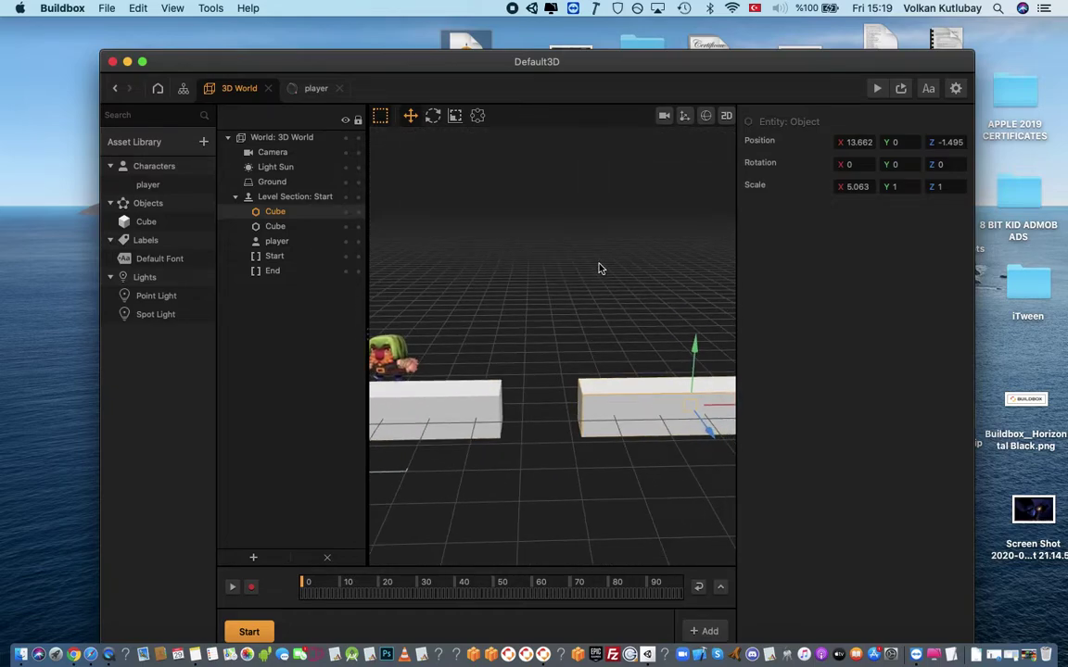
pyautogui.moveTo(654, 72); pyautogui.dragTo(616, 29)
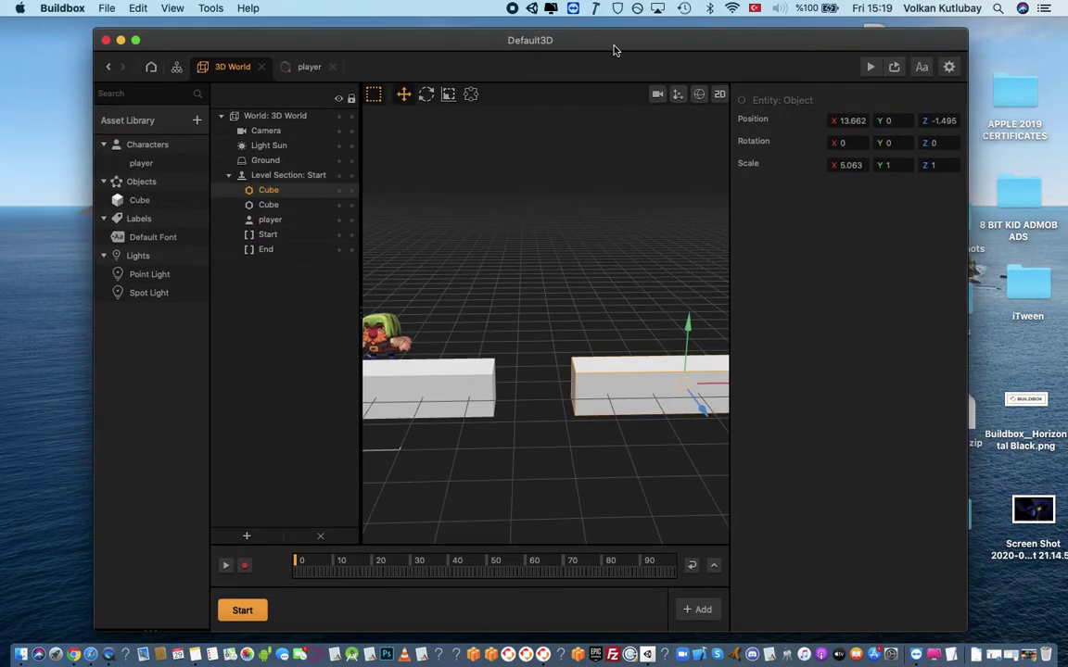